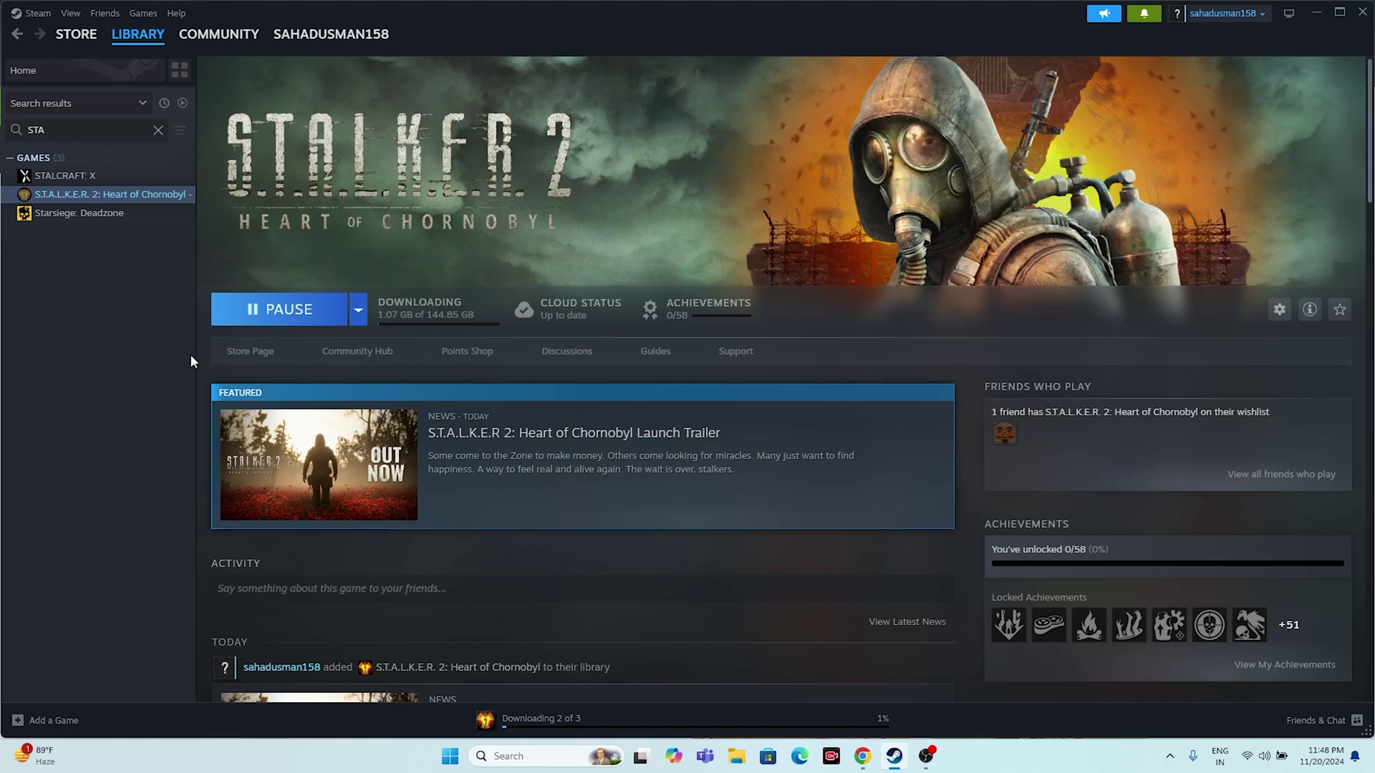
Look through the S.T.A.L.K.E.R. 2: Heart of Chornobyl store page and return to the game's library page.
click(251, 351)
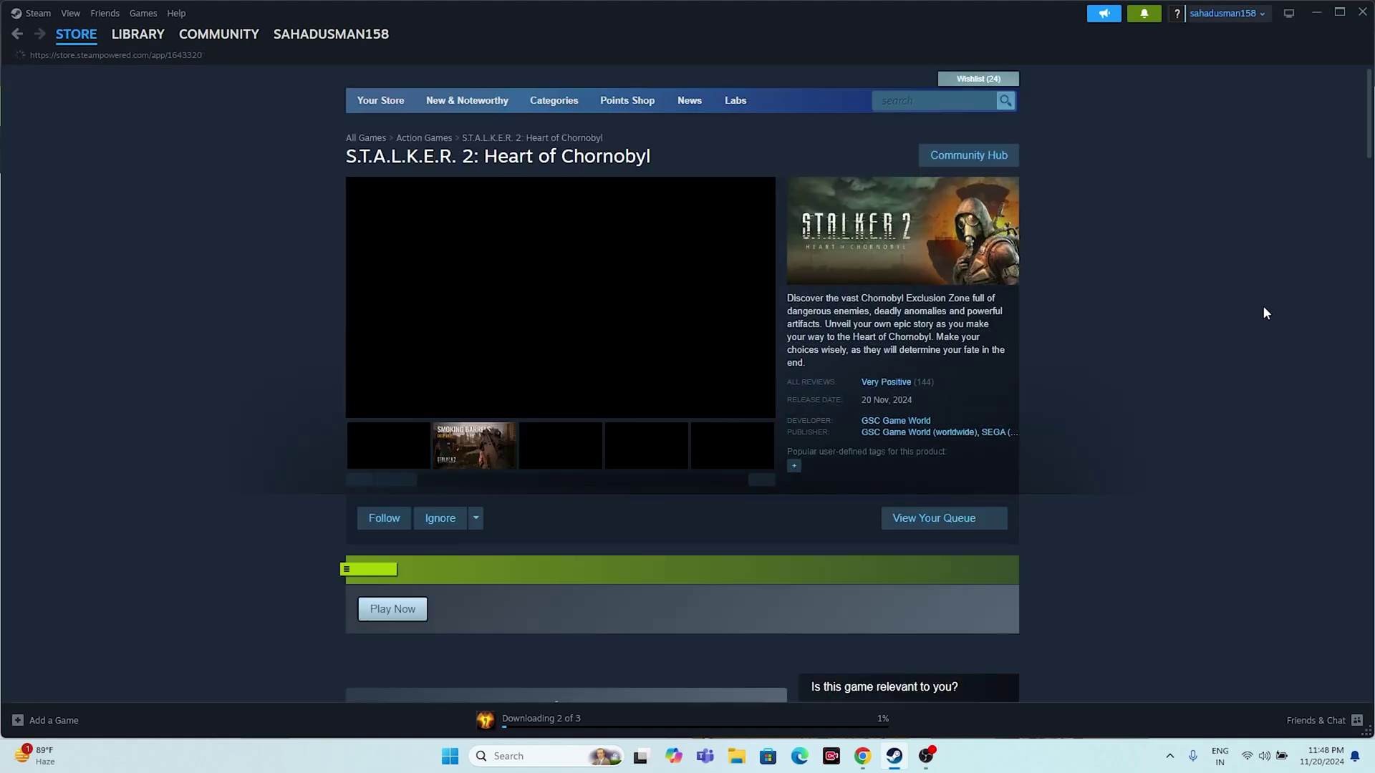
scroll(1264, 309, down, 2)
scroll(1264, 308, up, 2)
mouse_move(932, 388)
scroll(1235, 360, down, 20)
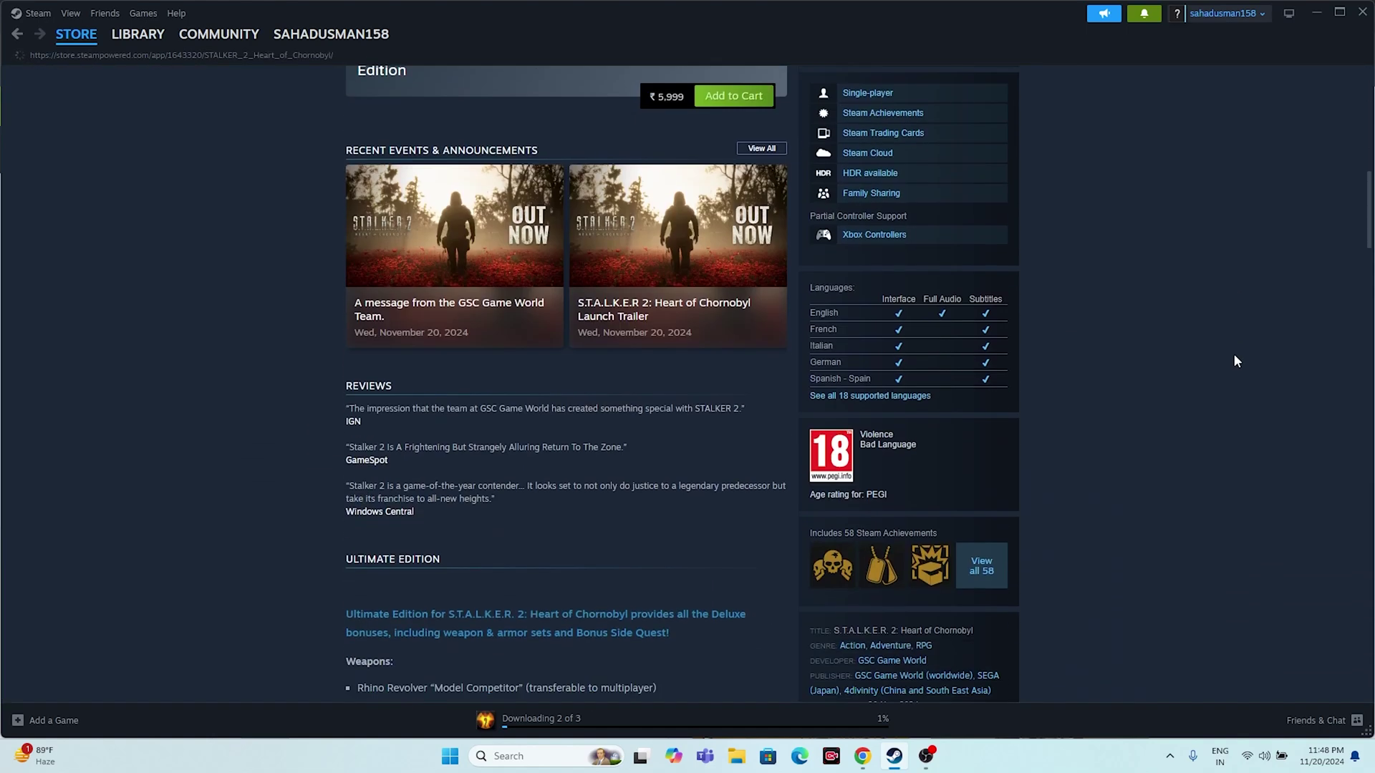
scroll(1233, 355, down, 15)
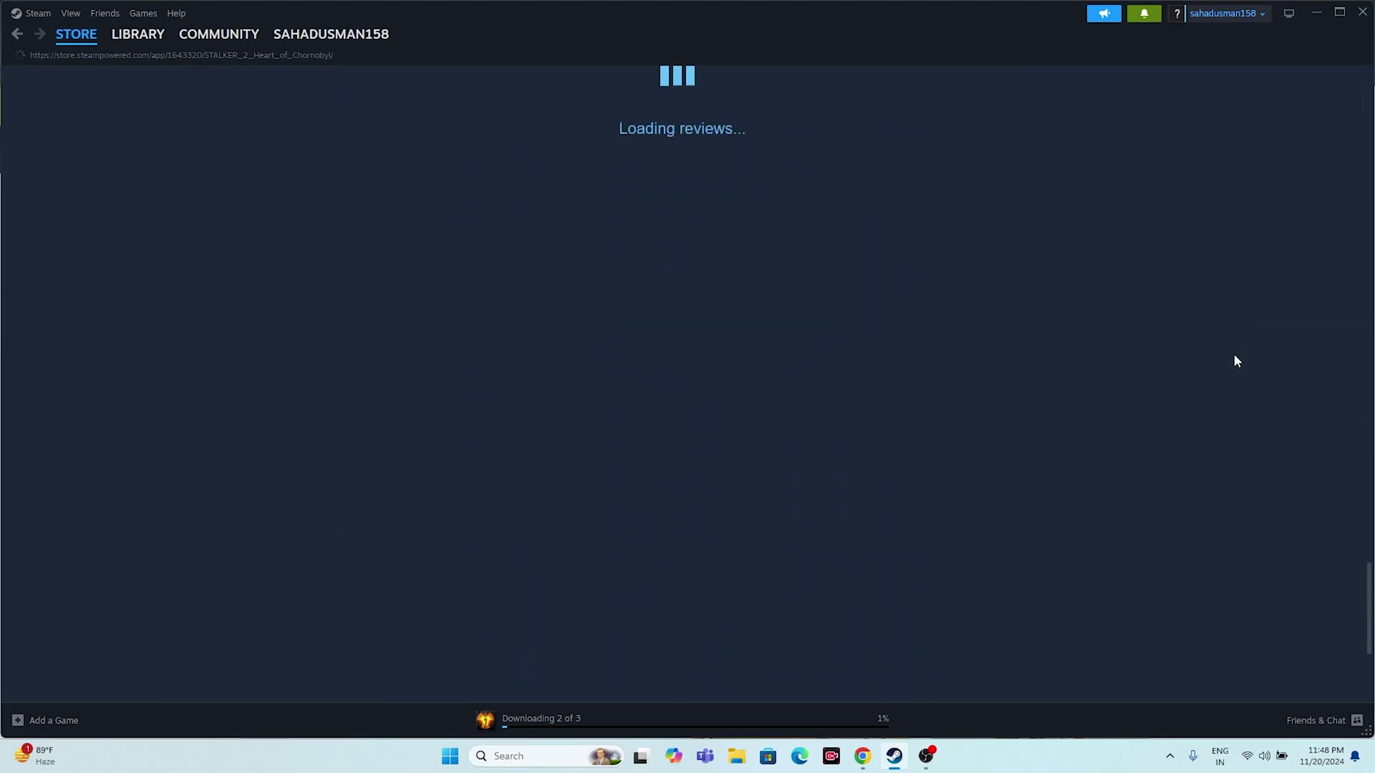
scroll(1234, 355, up, 15)
scroll(1235, 353, up, 20)
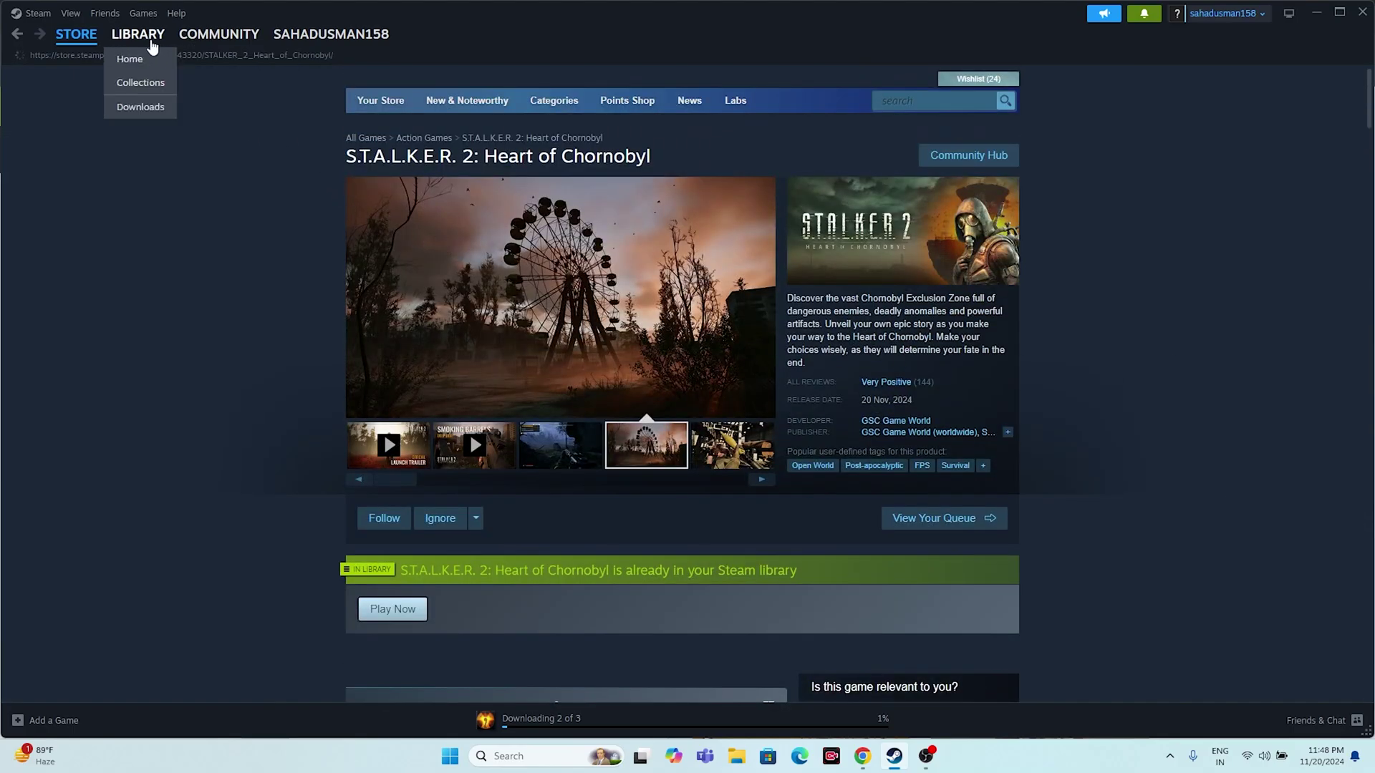
click(143, 36)
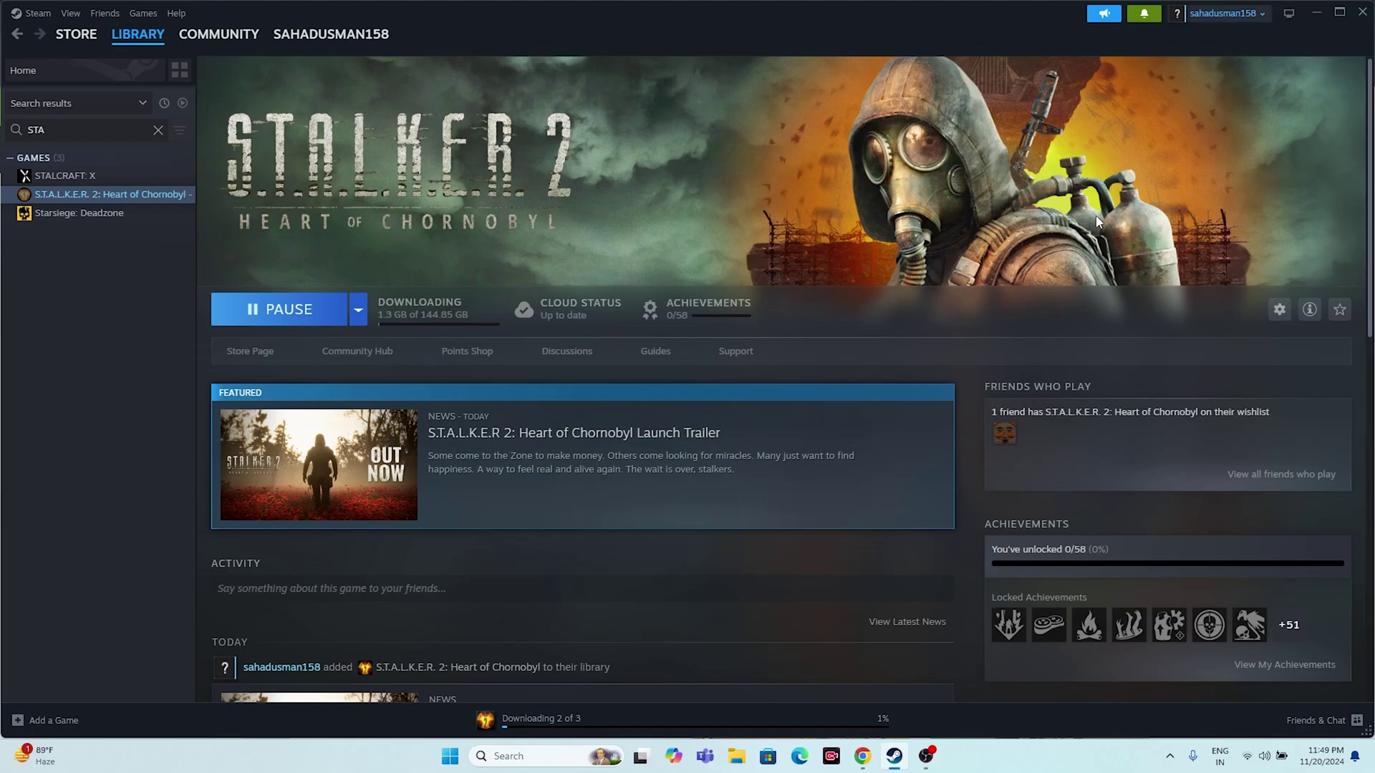
Display the Windows power options containing Restart, and close them without choosing one.
click(448, 759)
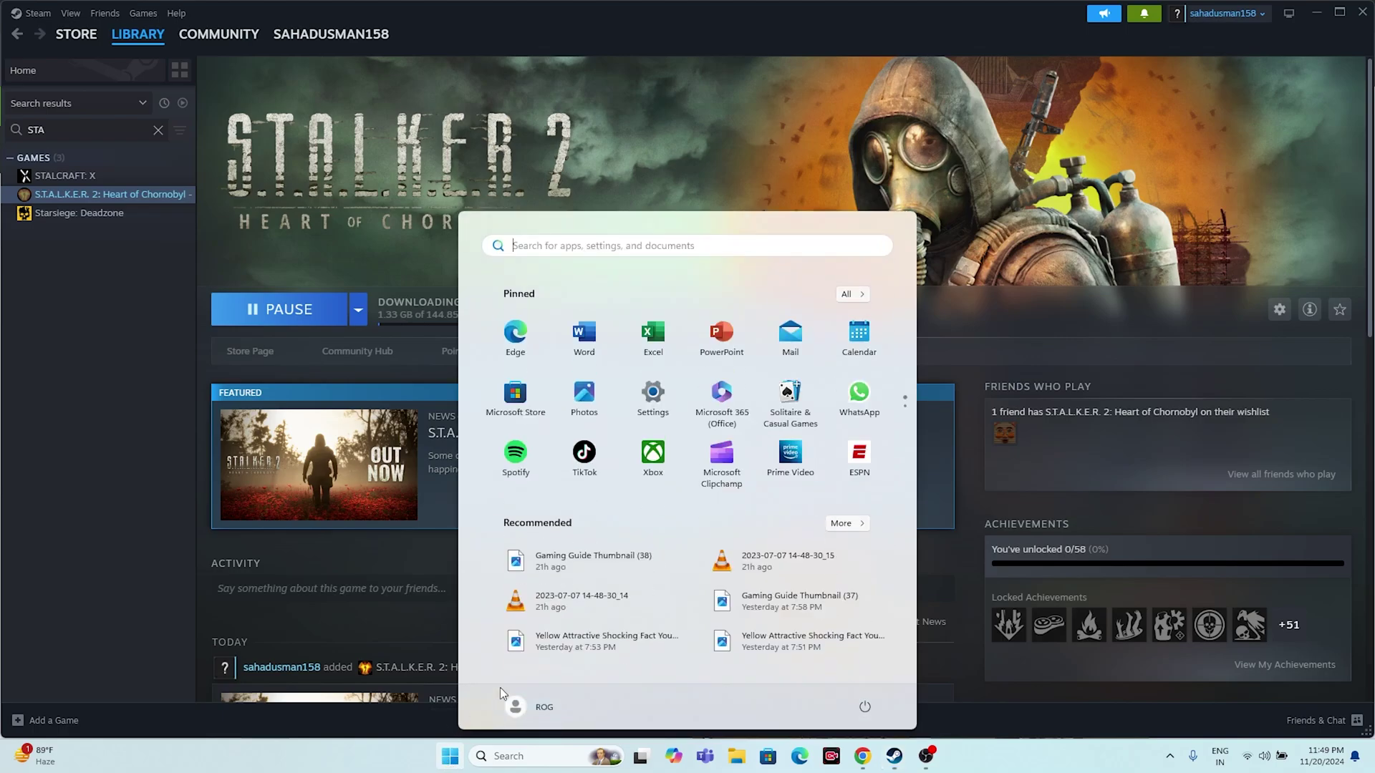
click(864, 713)
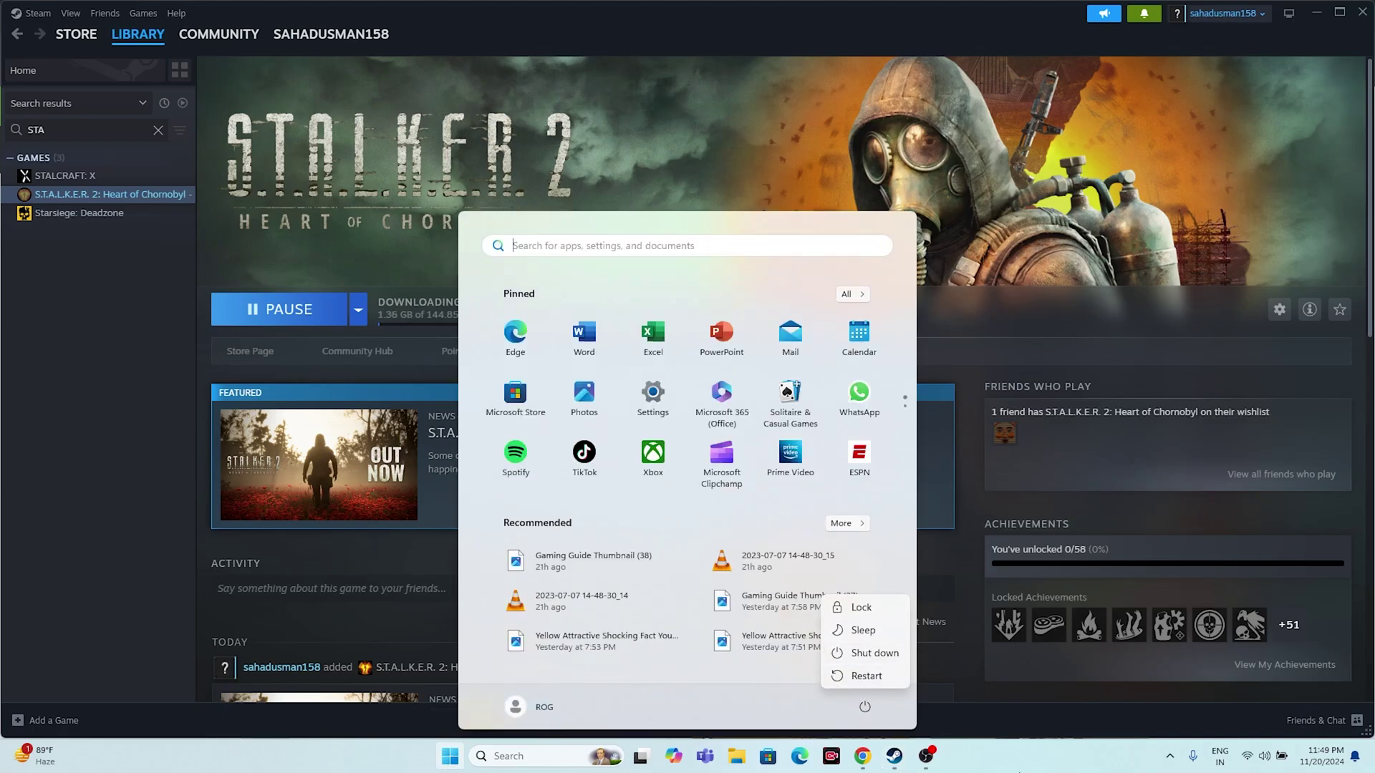
click(1027, 765)
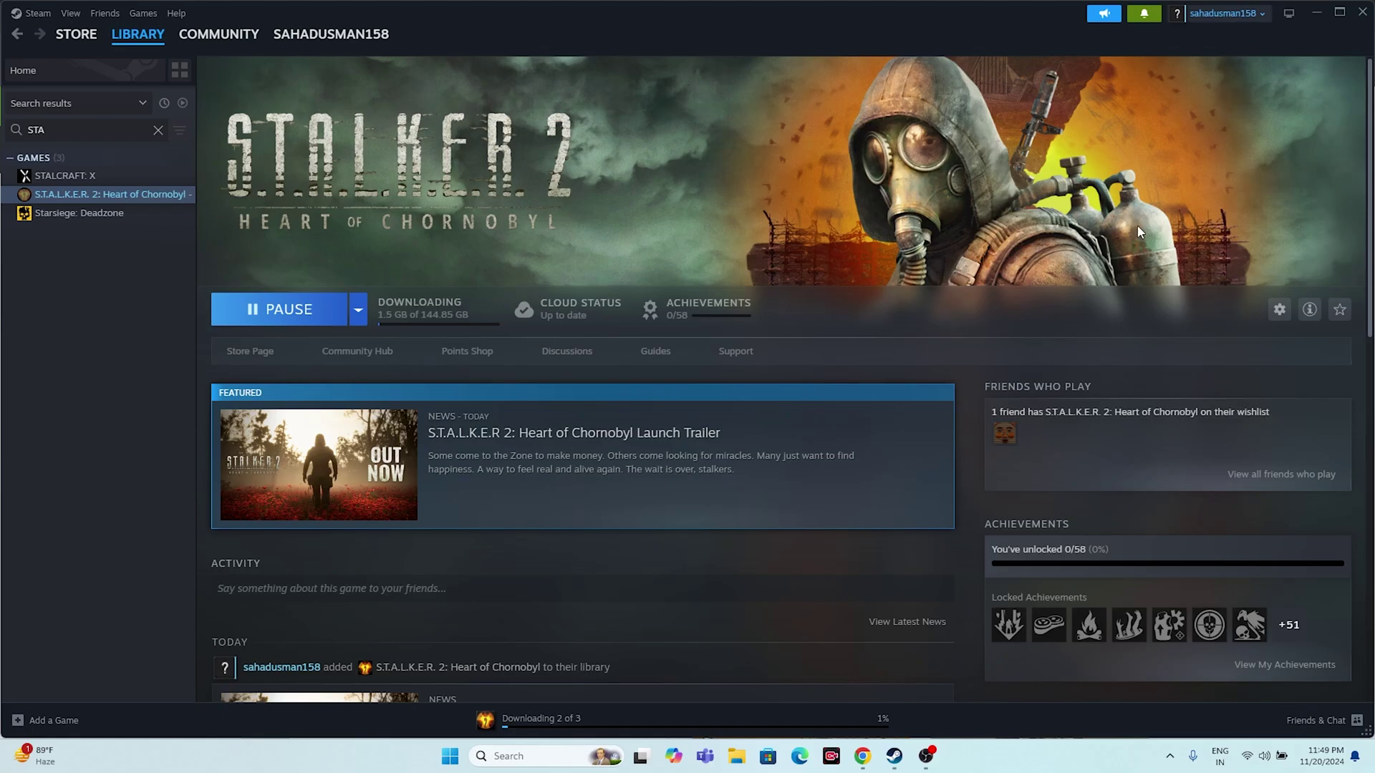
Clear the game search in the Steam library and keep the S.T.A.L.K.E.R. 2 page in view.
click(158, 130)
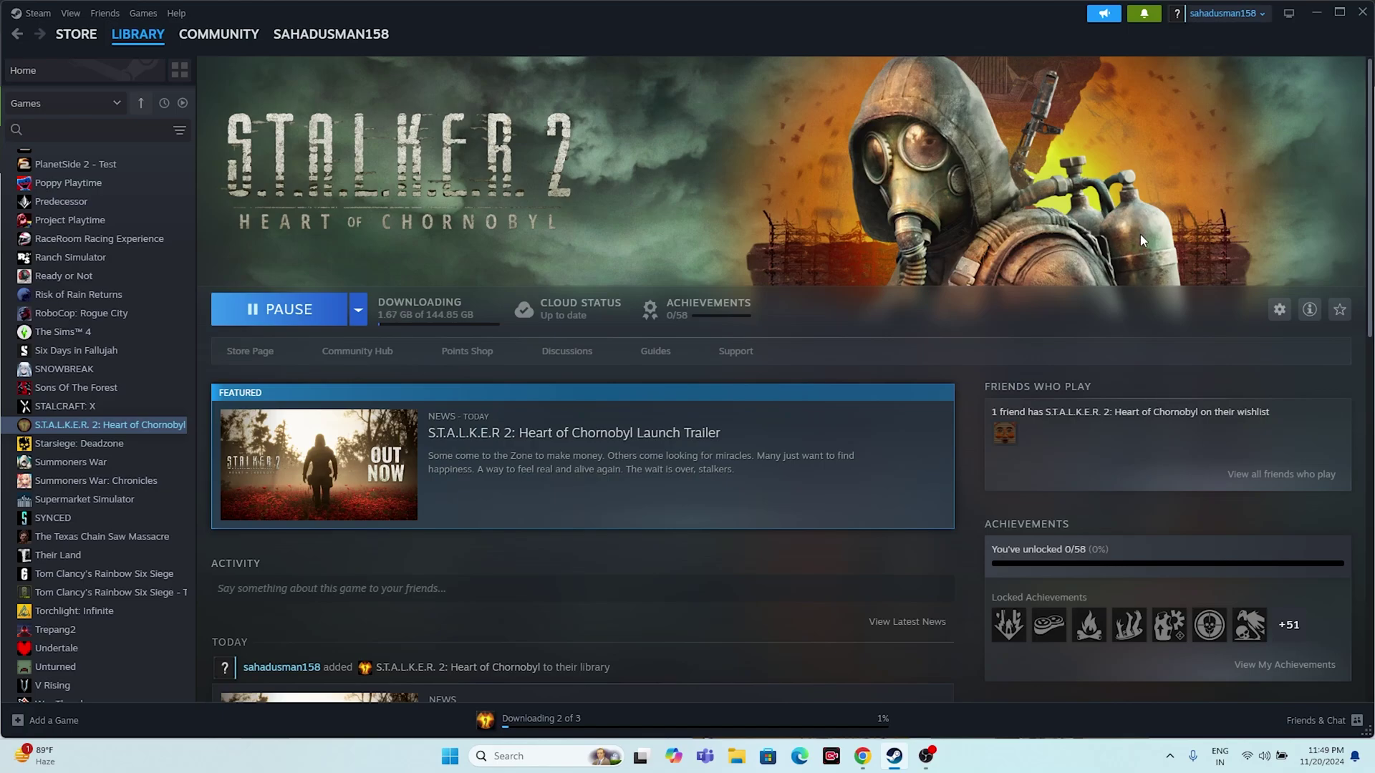
click(1316, 11)
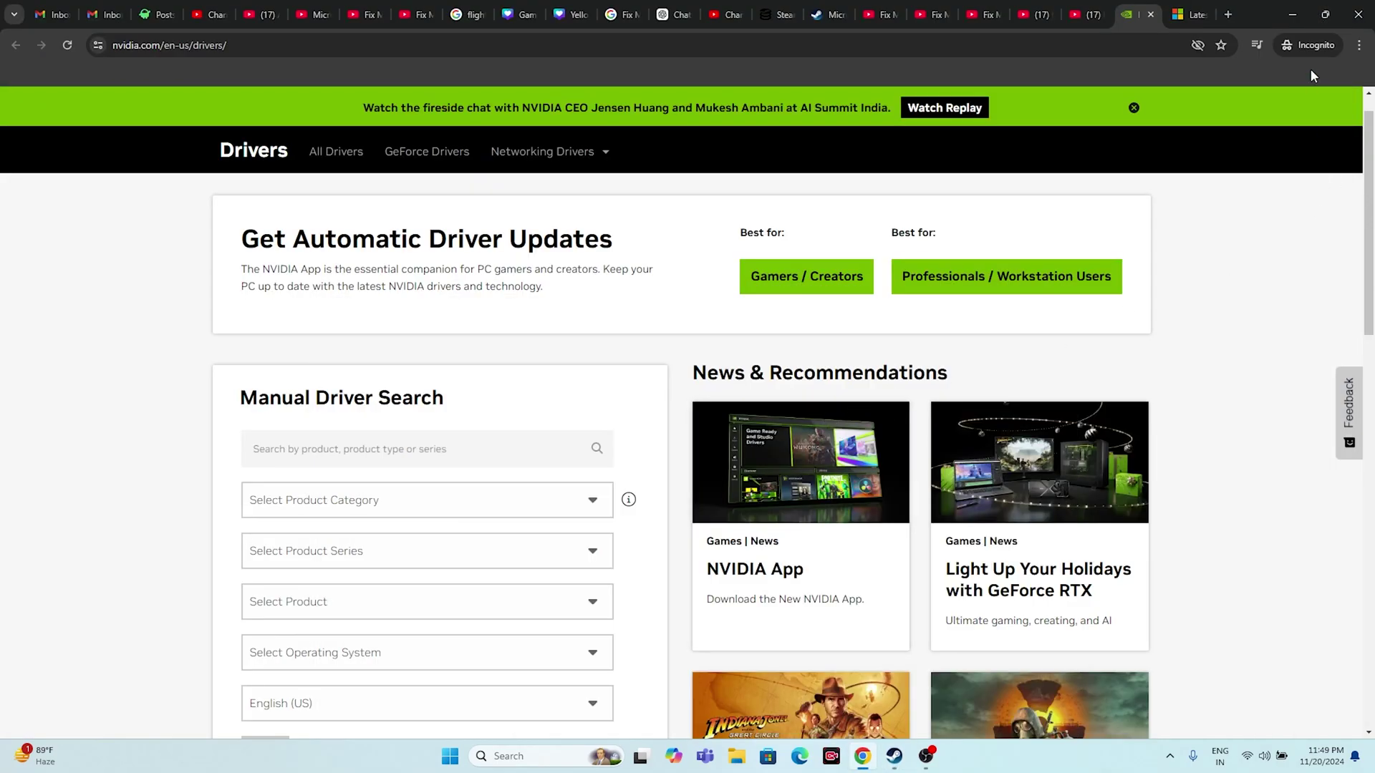
click(893, 756)
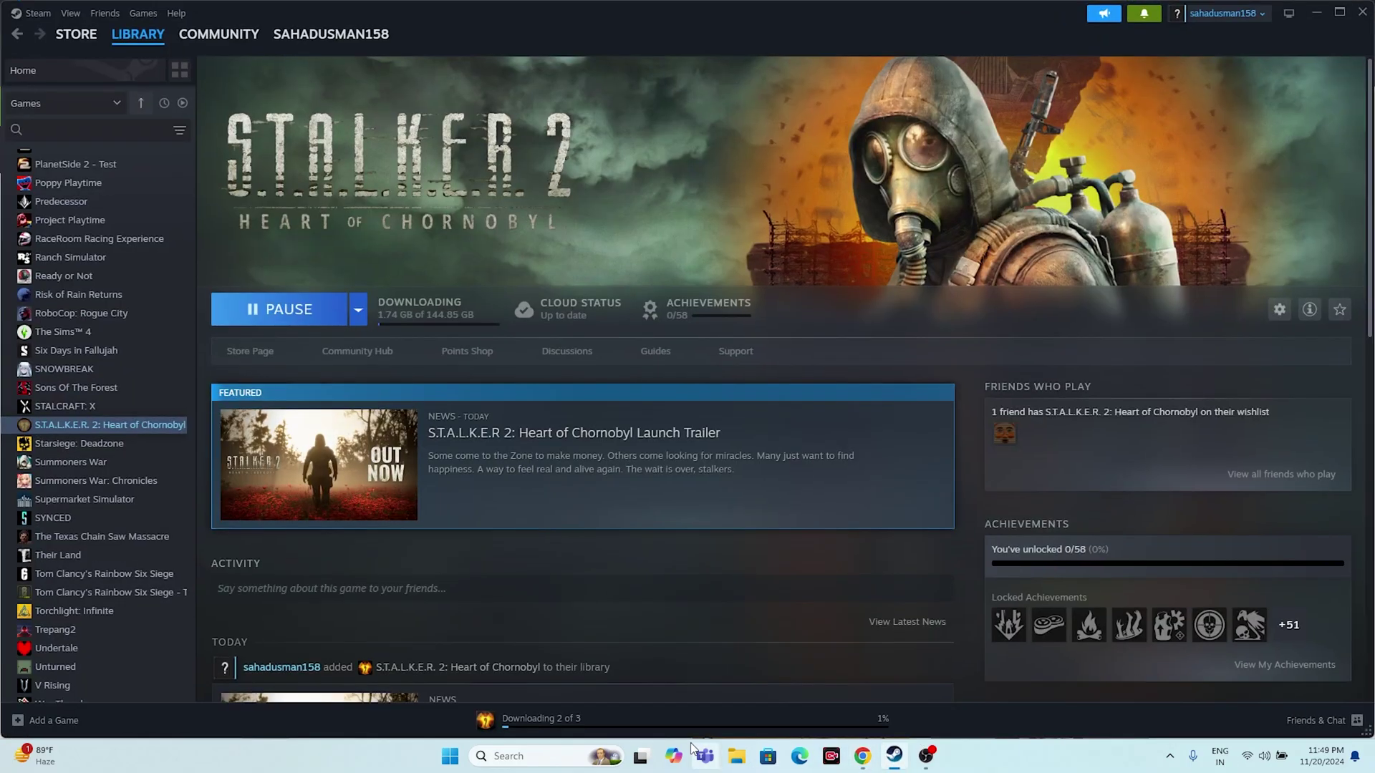
Open the folder C:\Program Files (x86)\Steam\steamapps\common in File Explorer.
click(737, 757)
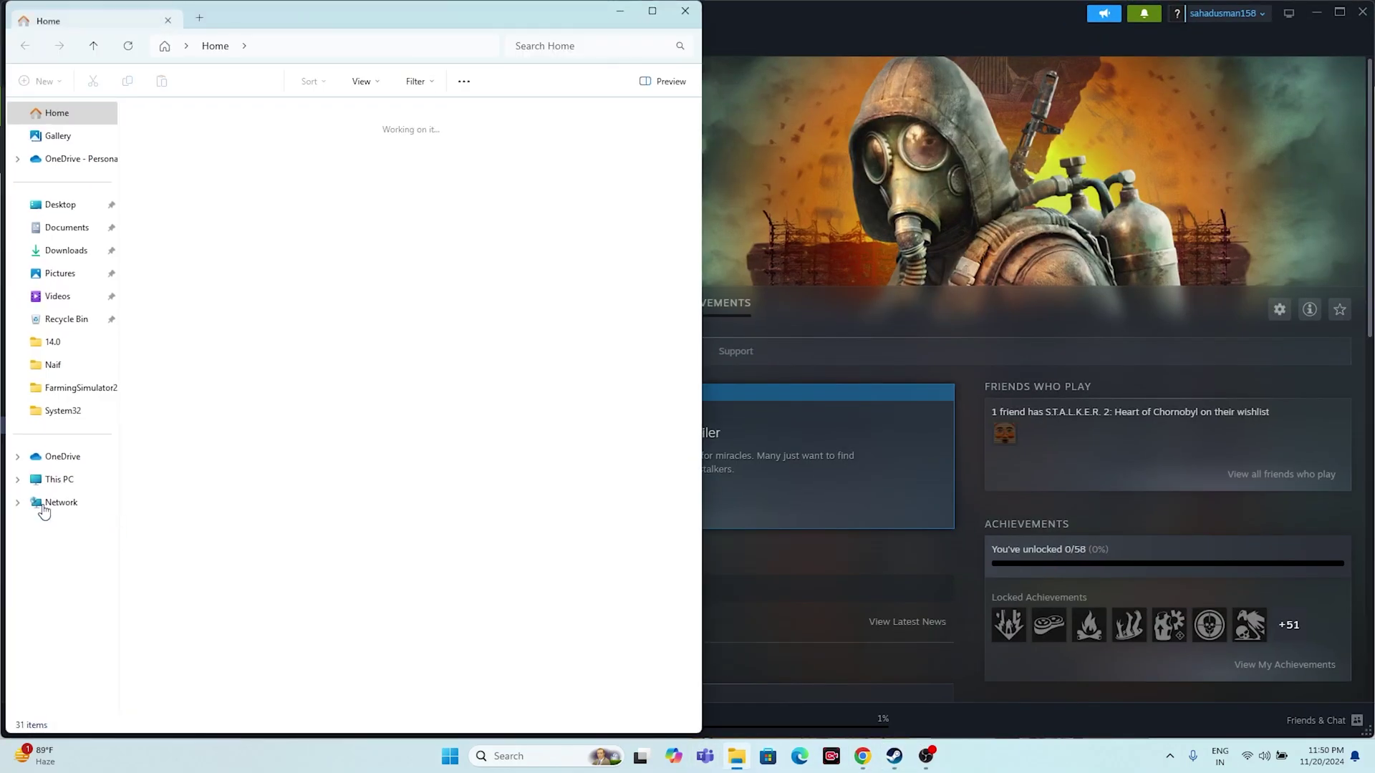
click(57, 479)
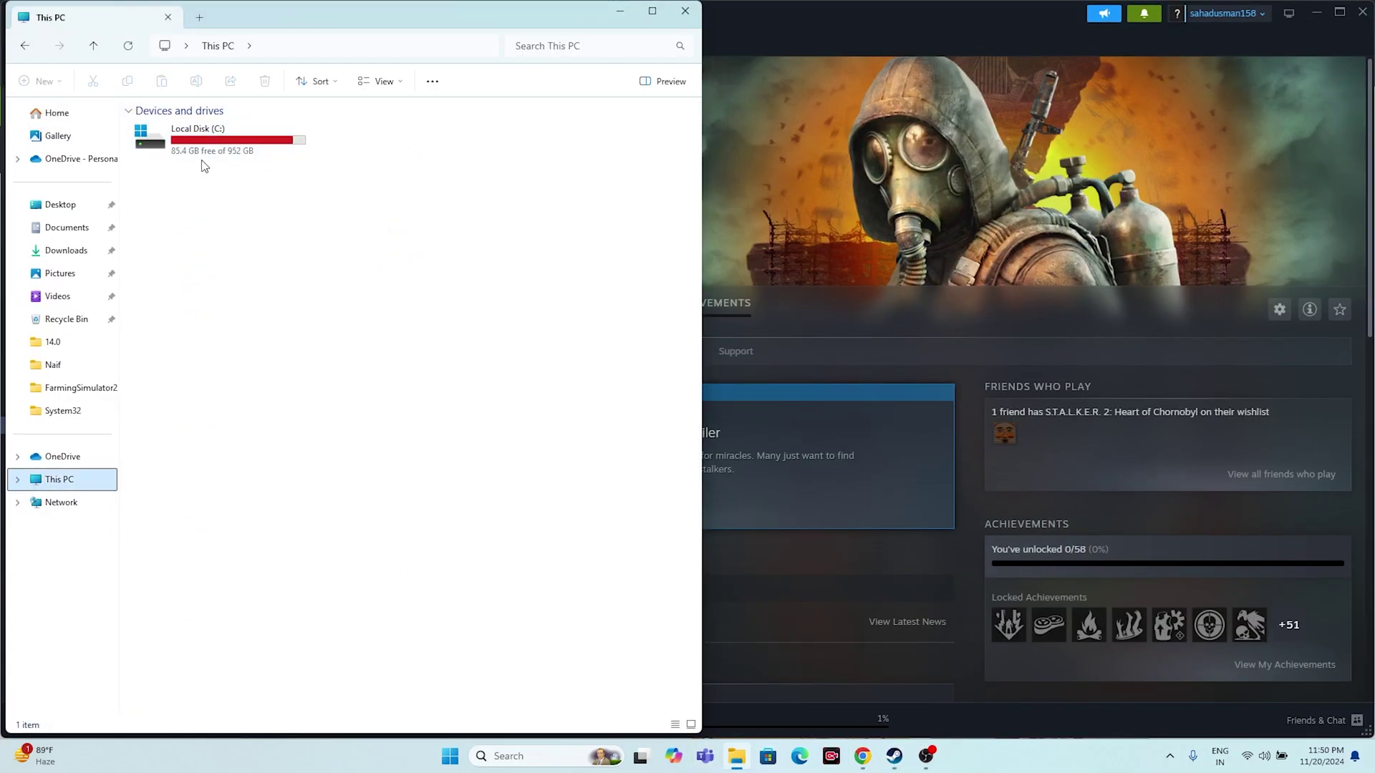
double_click(234, 153)
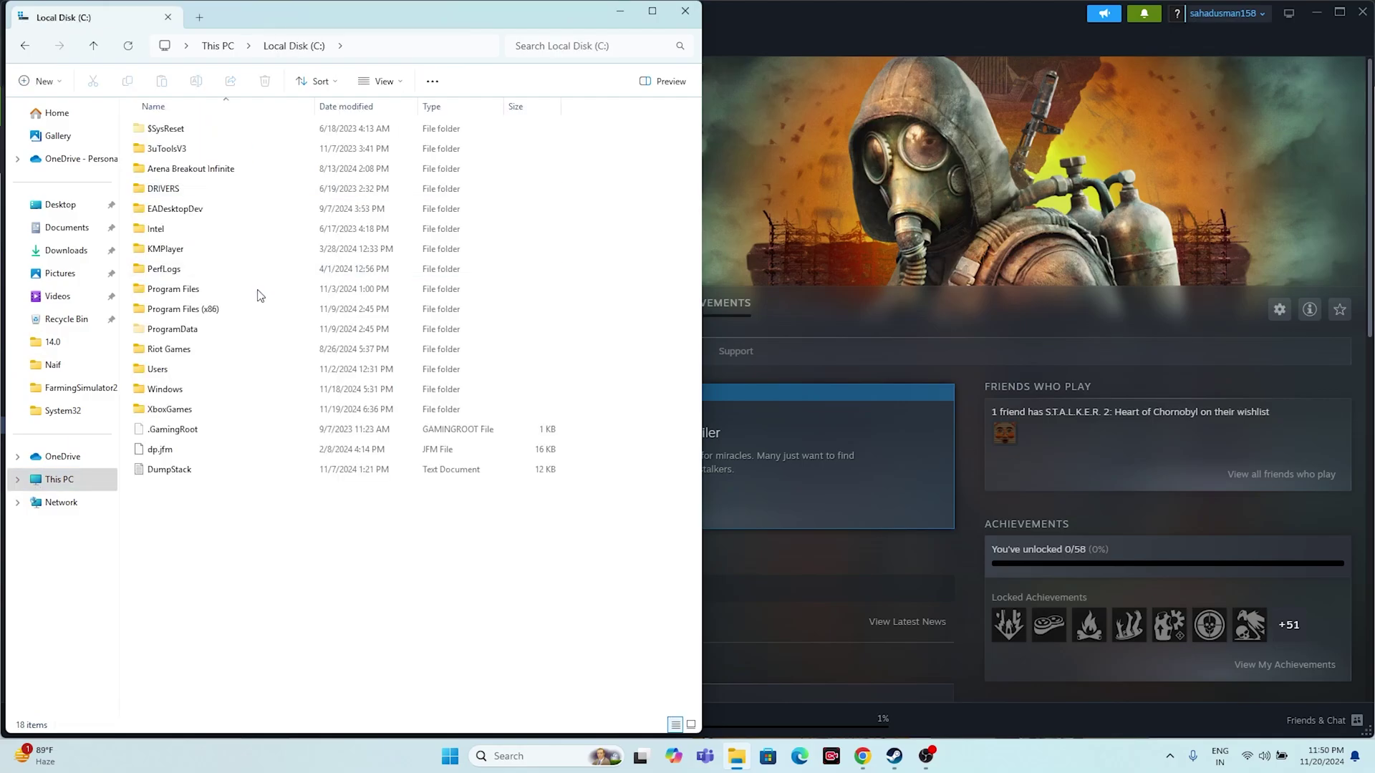
double_click(189, 308)
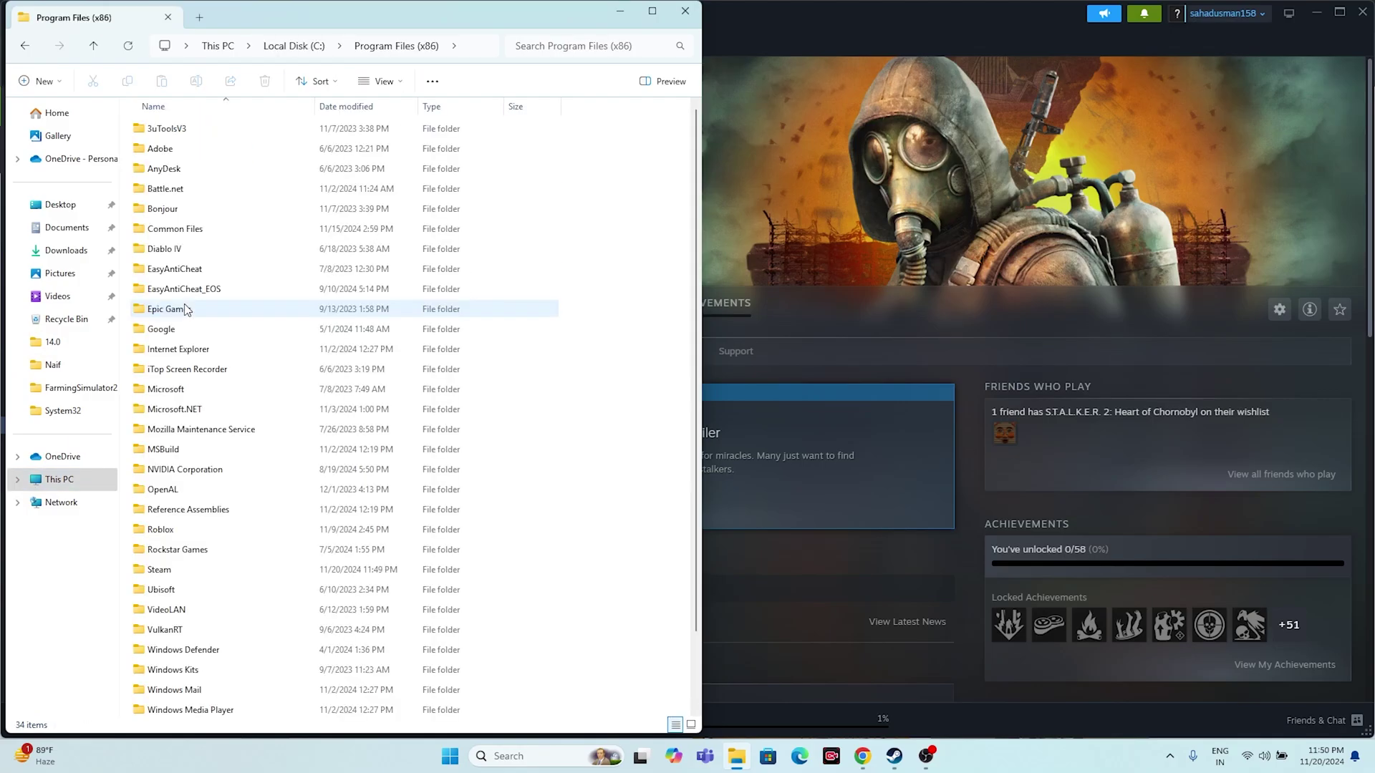
scroll(198, 307, down, 1)
double_click(169, 493)
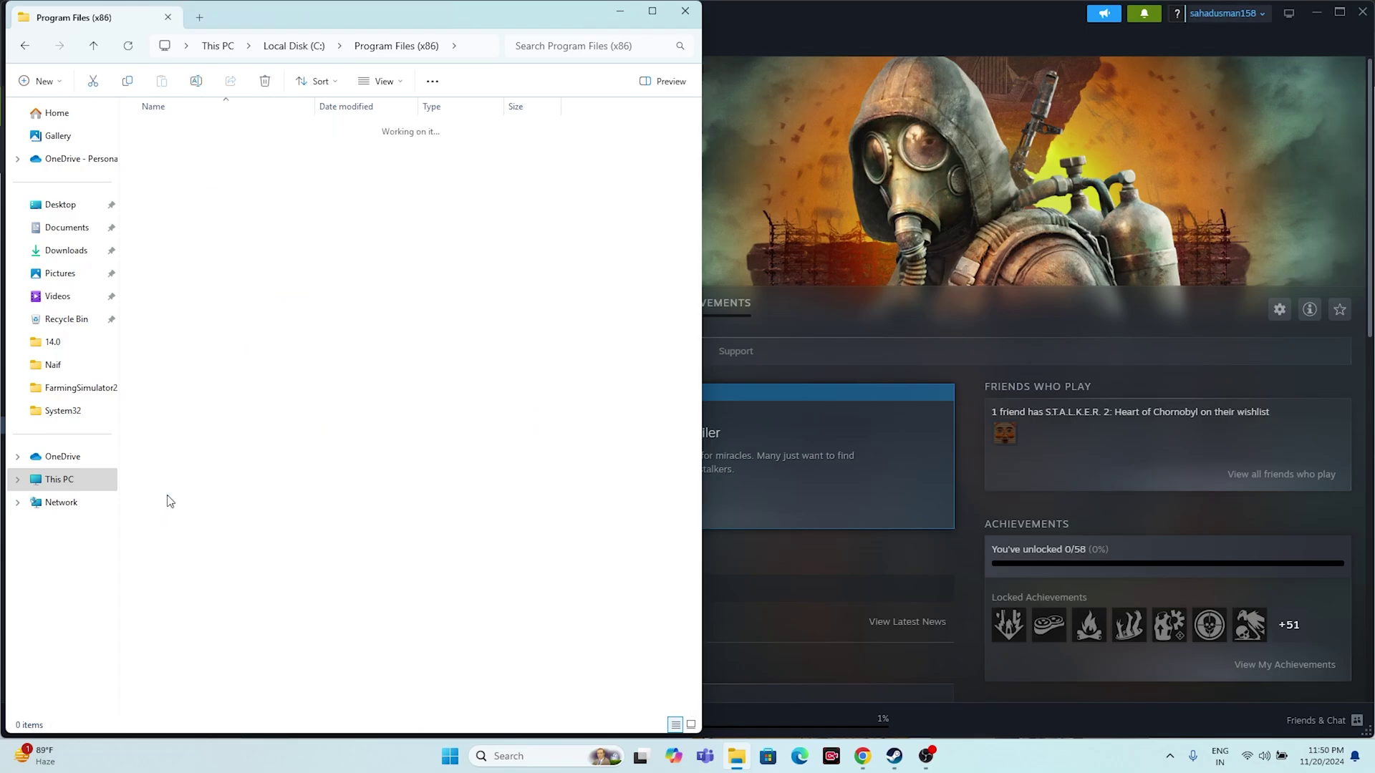
double_click(195, 348)
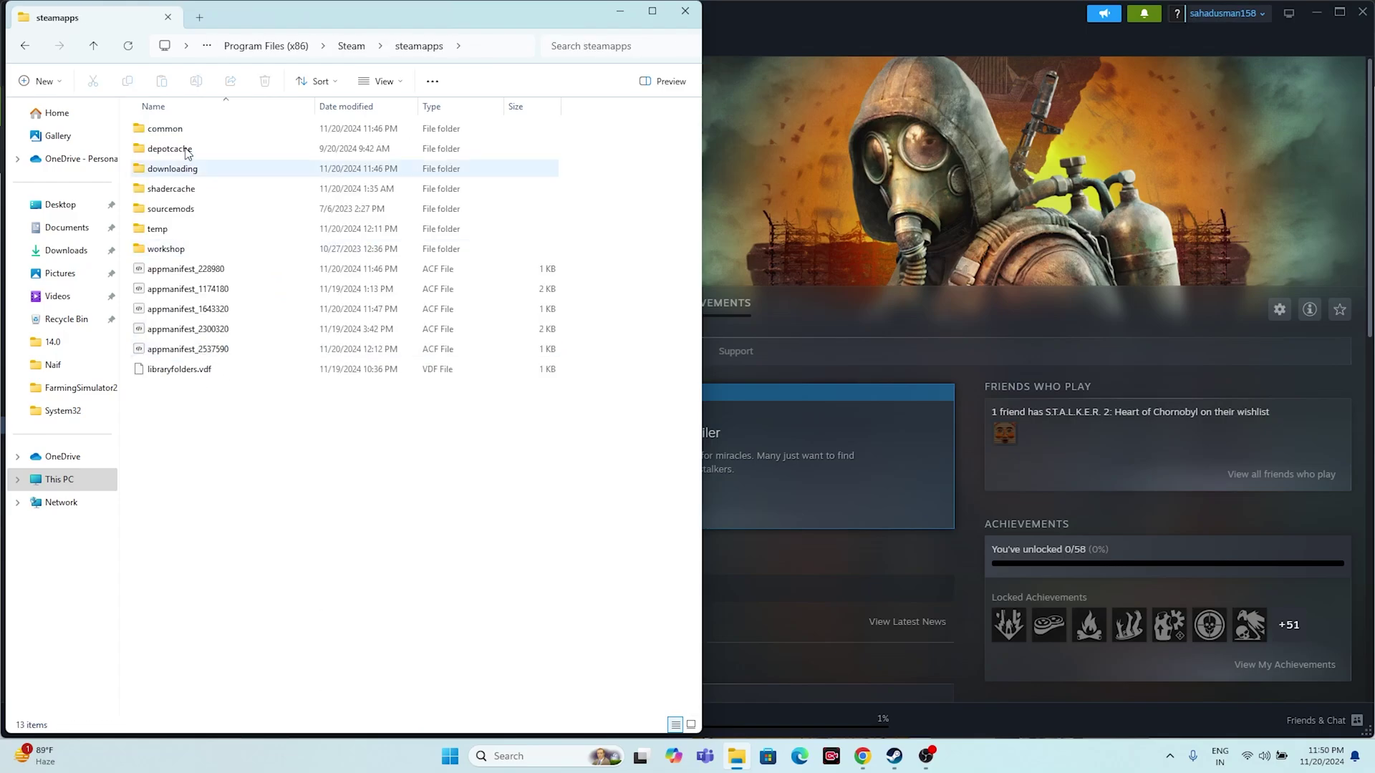
double_click(192, 134)
Maximize the File Explorer window and look through the installed game folders in common.
scroll(286, 313, down, 5)
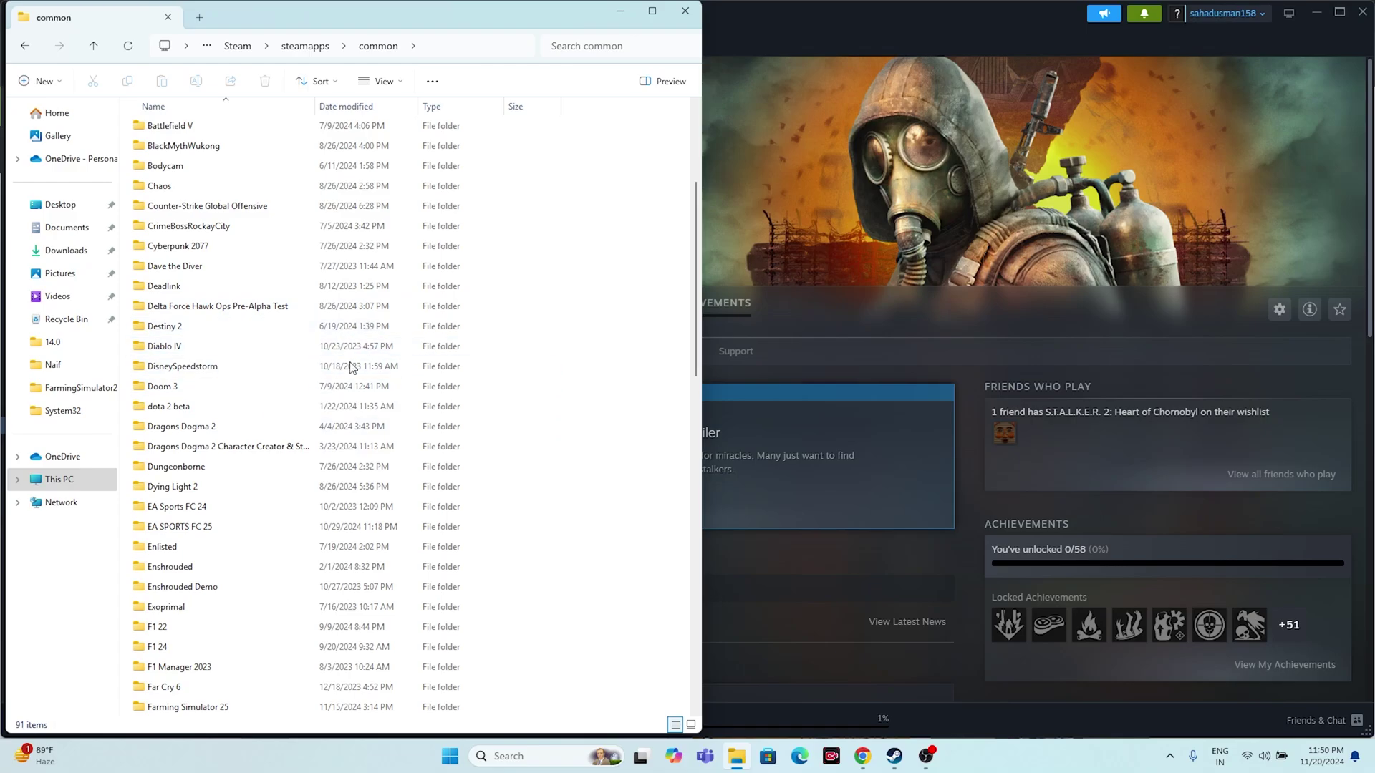
scroll(286, 368, down, 2)
drag(319, 15, 711, 157)
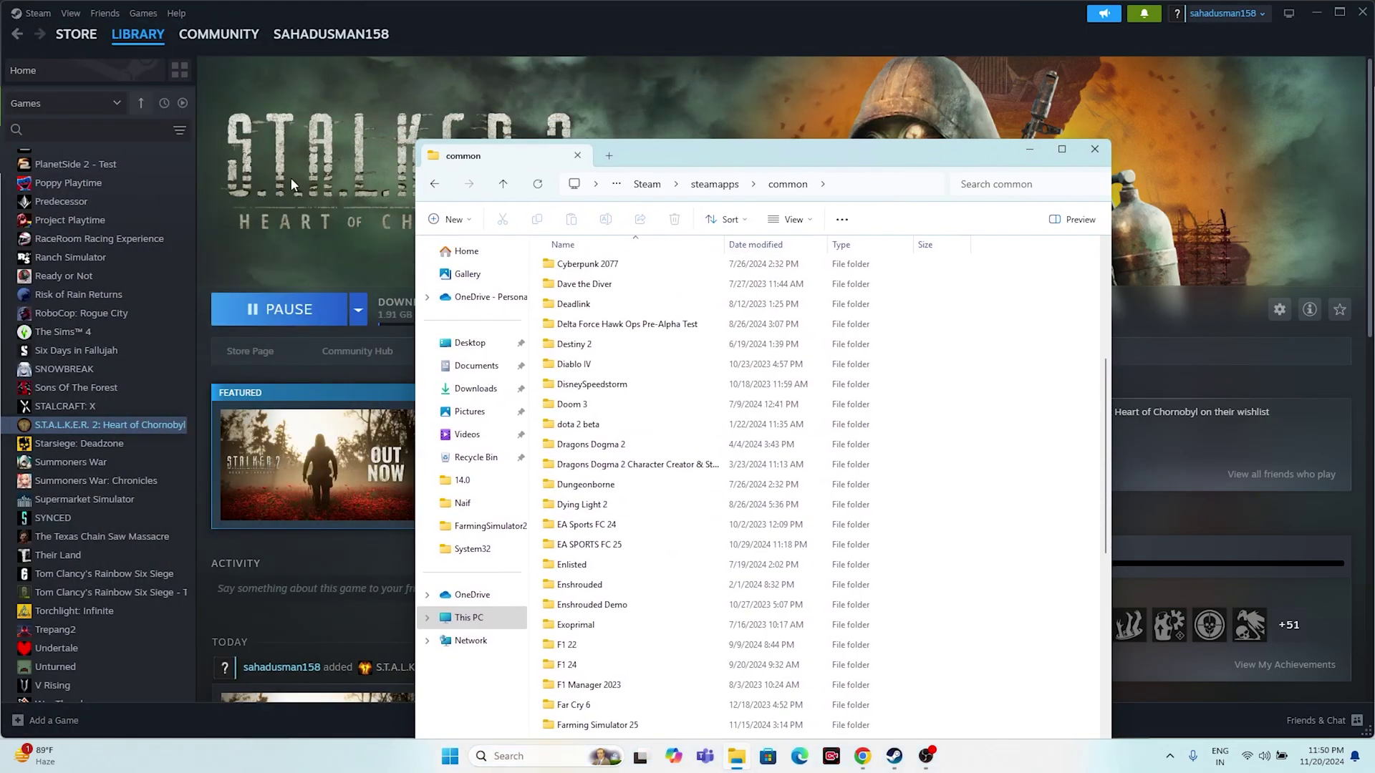
drag(717, 156, 433, 112)
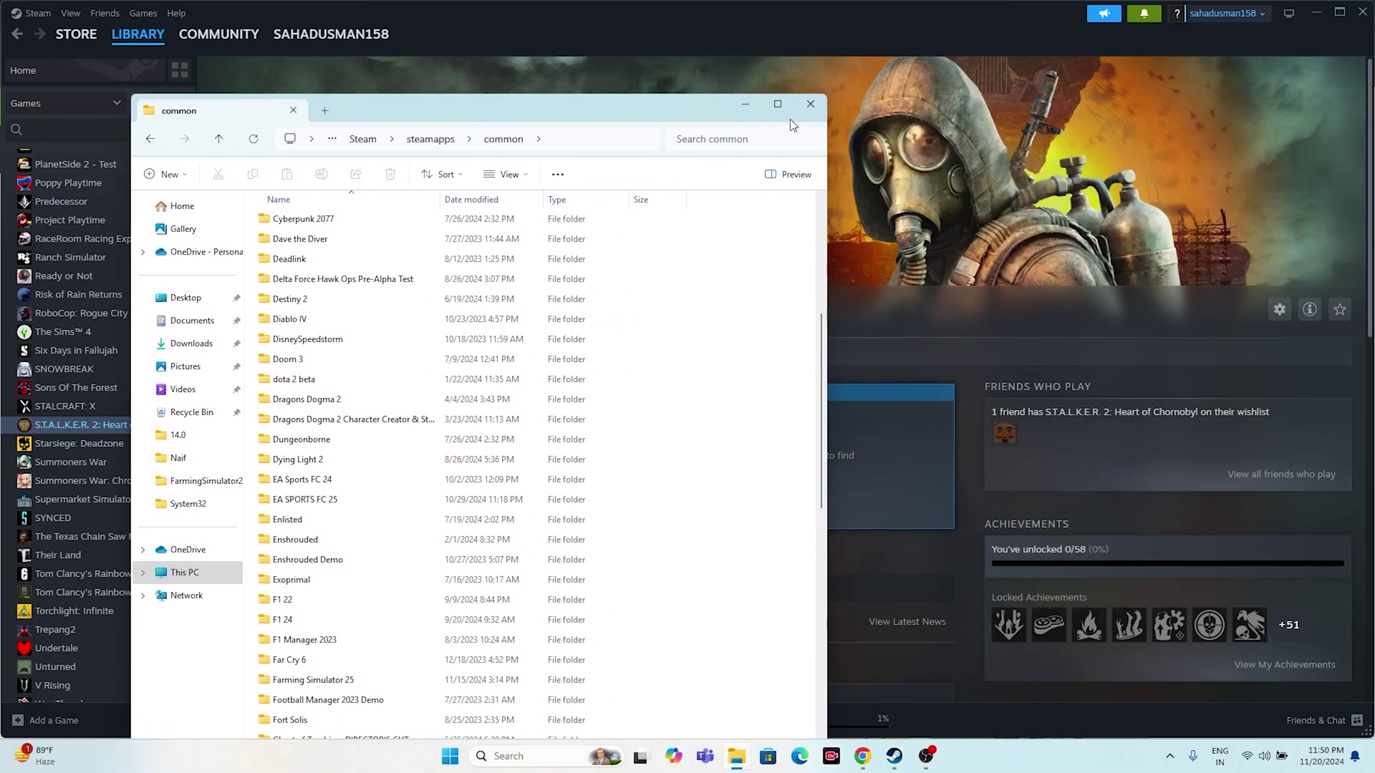
click(778, 104)
scroll(301, 453, down, 2)
scroll(301, 452, down, 1)
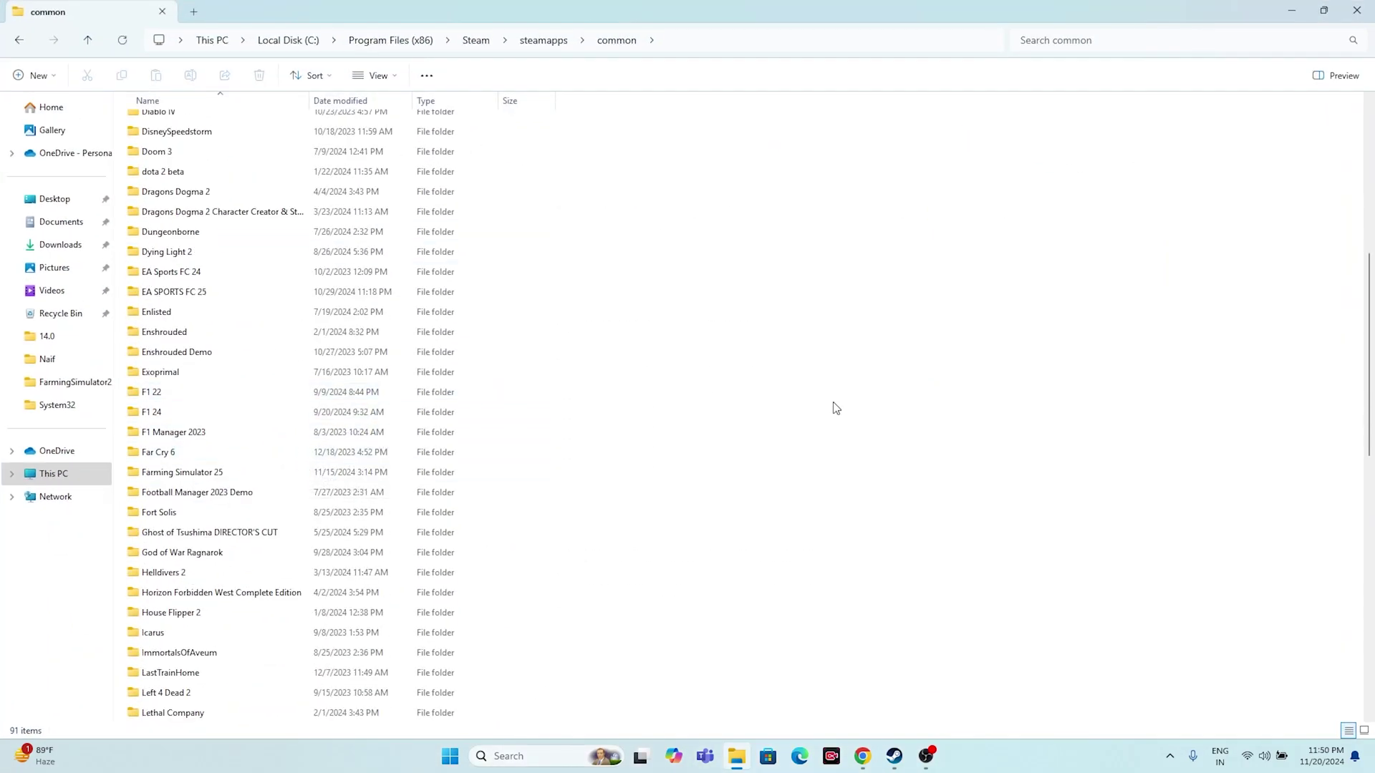
scroll(771, 379, up, 8)
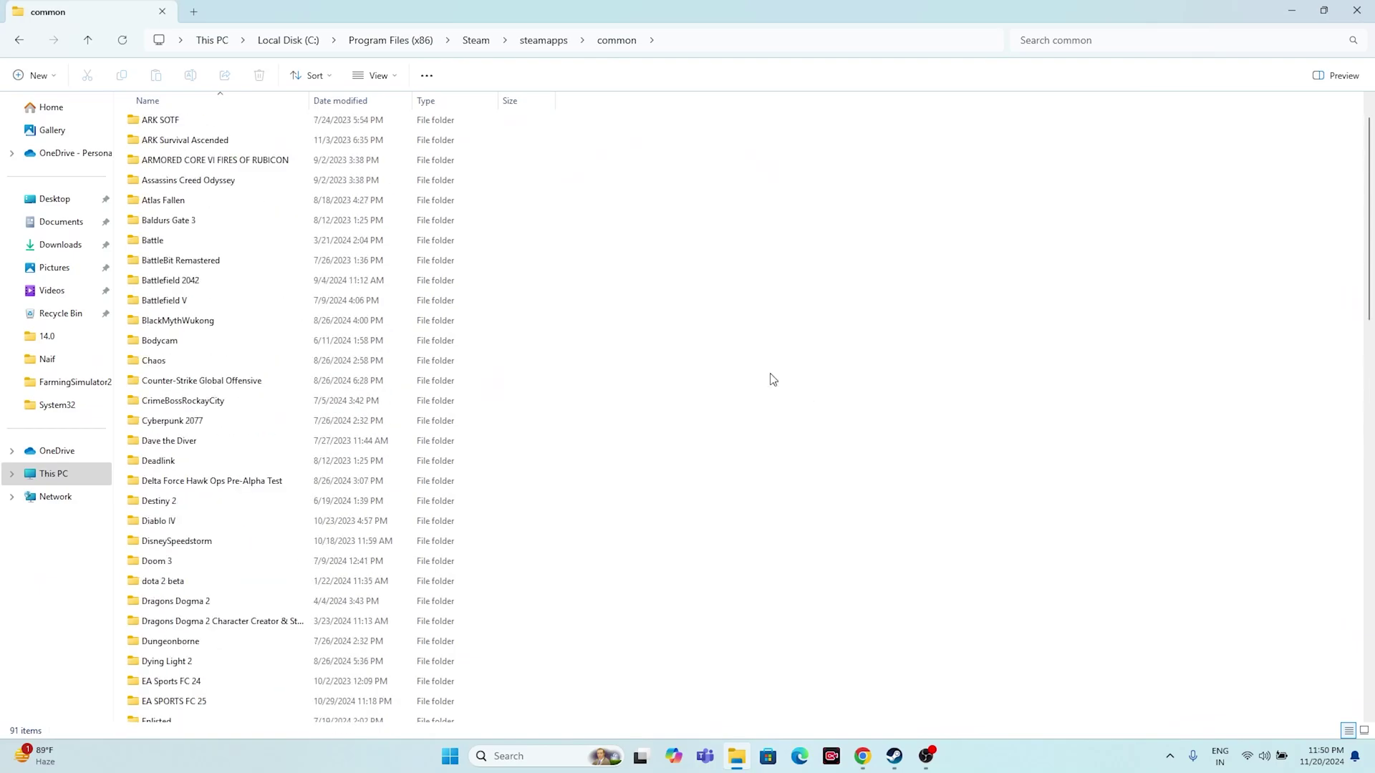
scroll(739, 294, down, 3)
scroll(741, 295, down, 6)
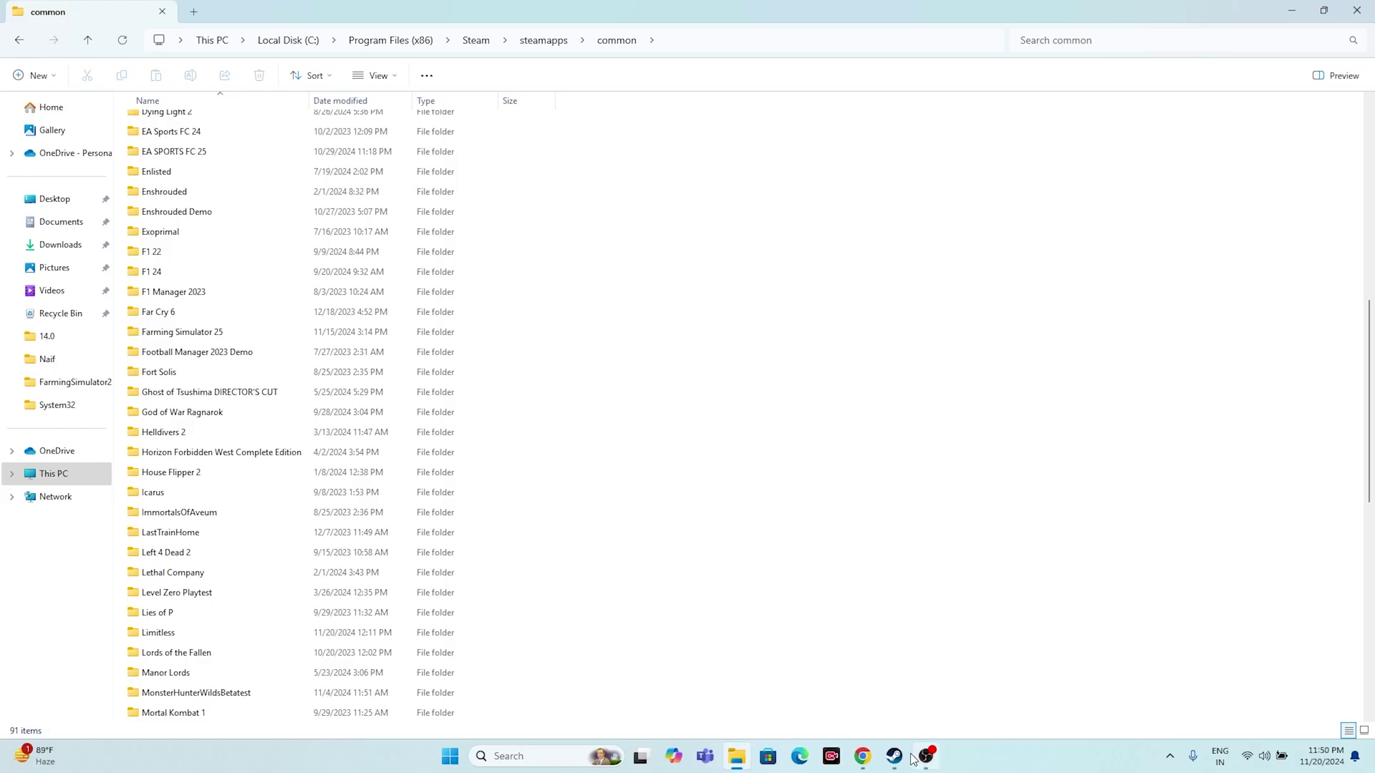
Check the game's page in Steam, return to the common folder in File Explorer and open the Limitless game folder.
click(895, 756)
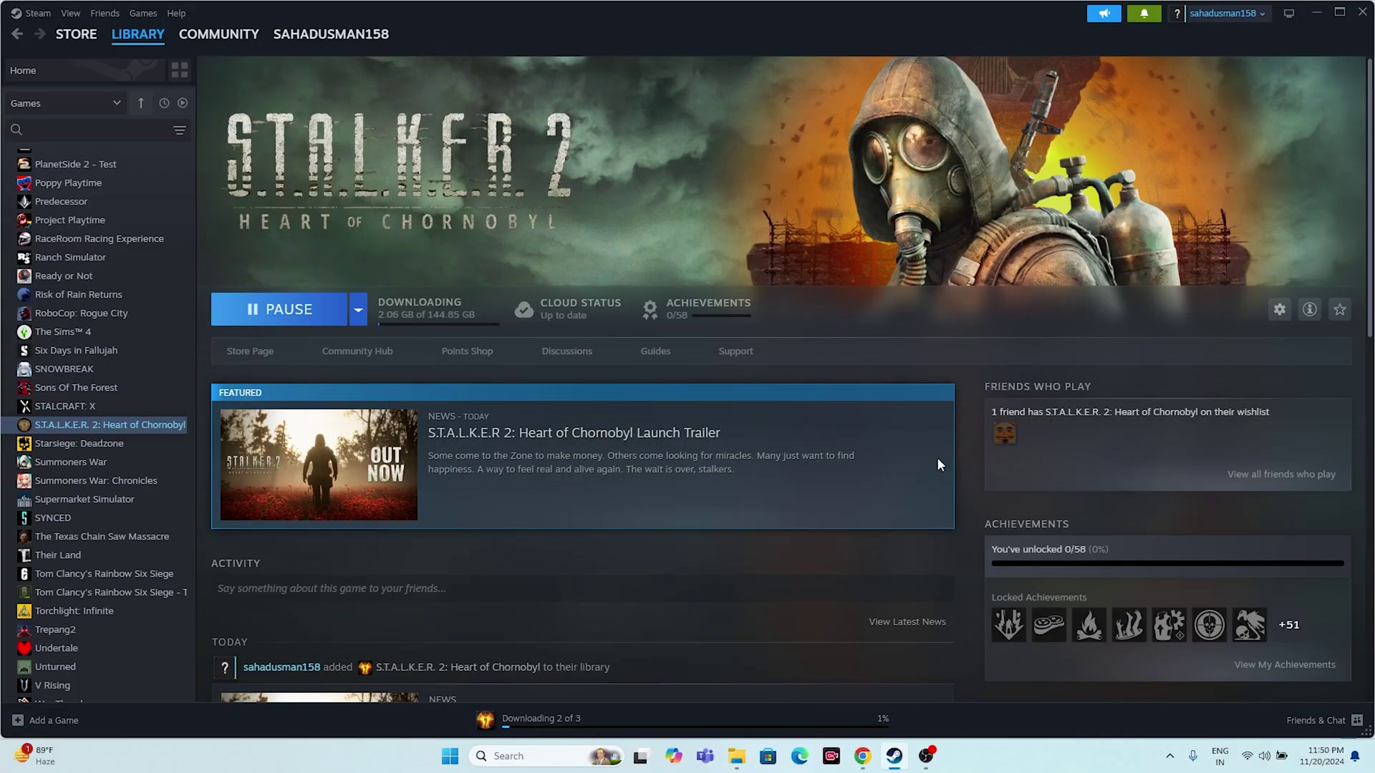
click(736, 756)
scroll(419, 355, up, 10)
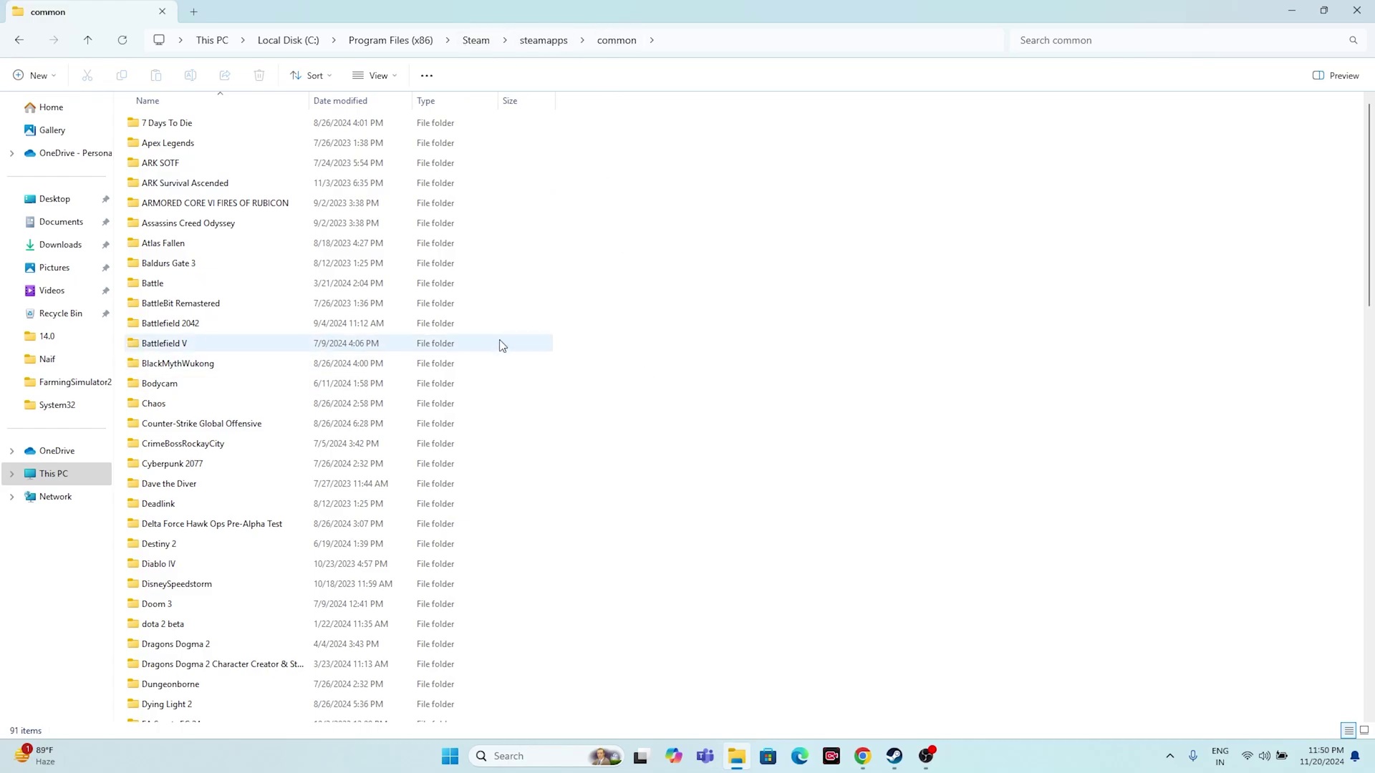
scroll(411, 319, down, 4)
scroll(261, 310, down, 4)
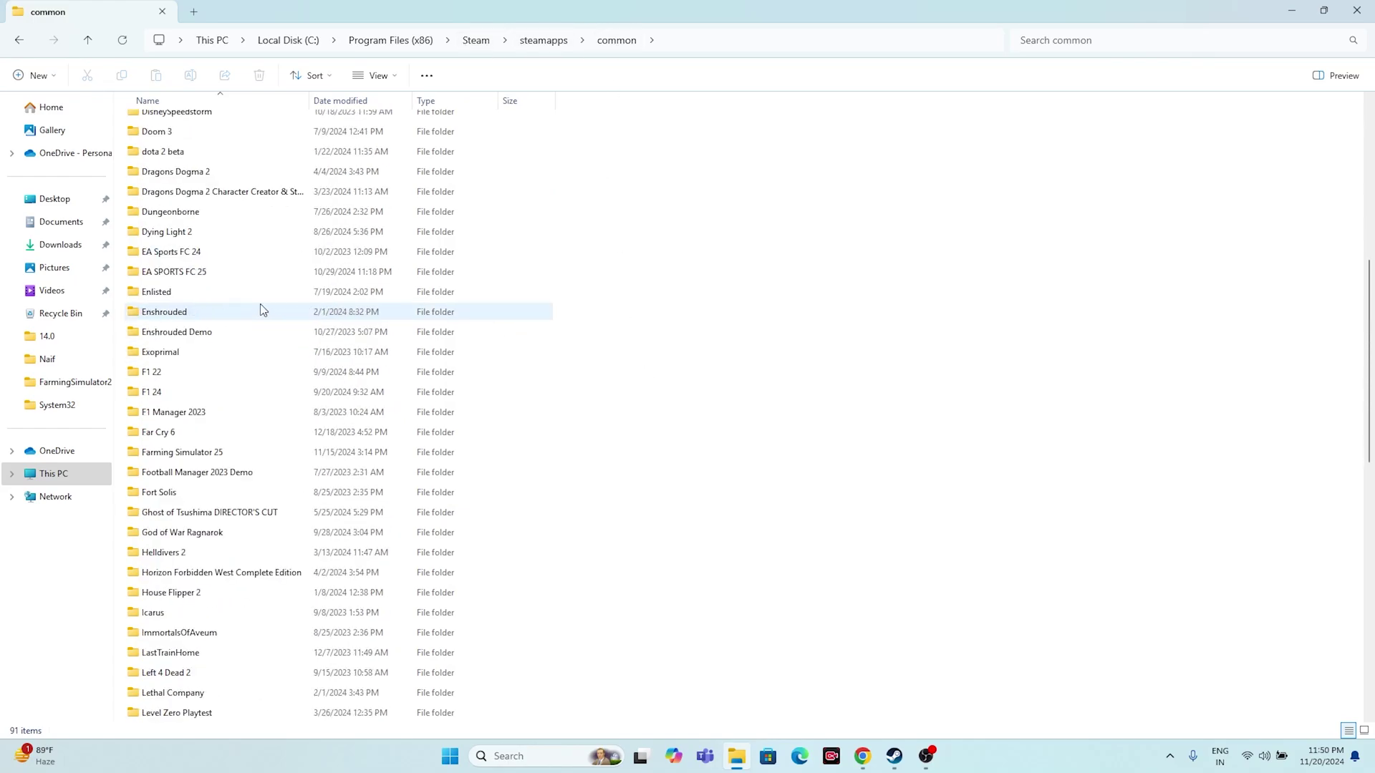
scroll(261, 319, down, 6)
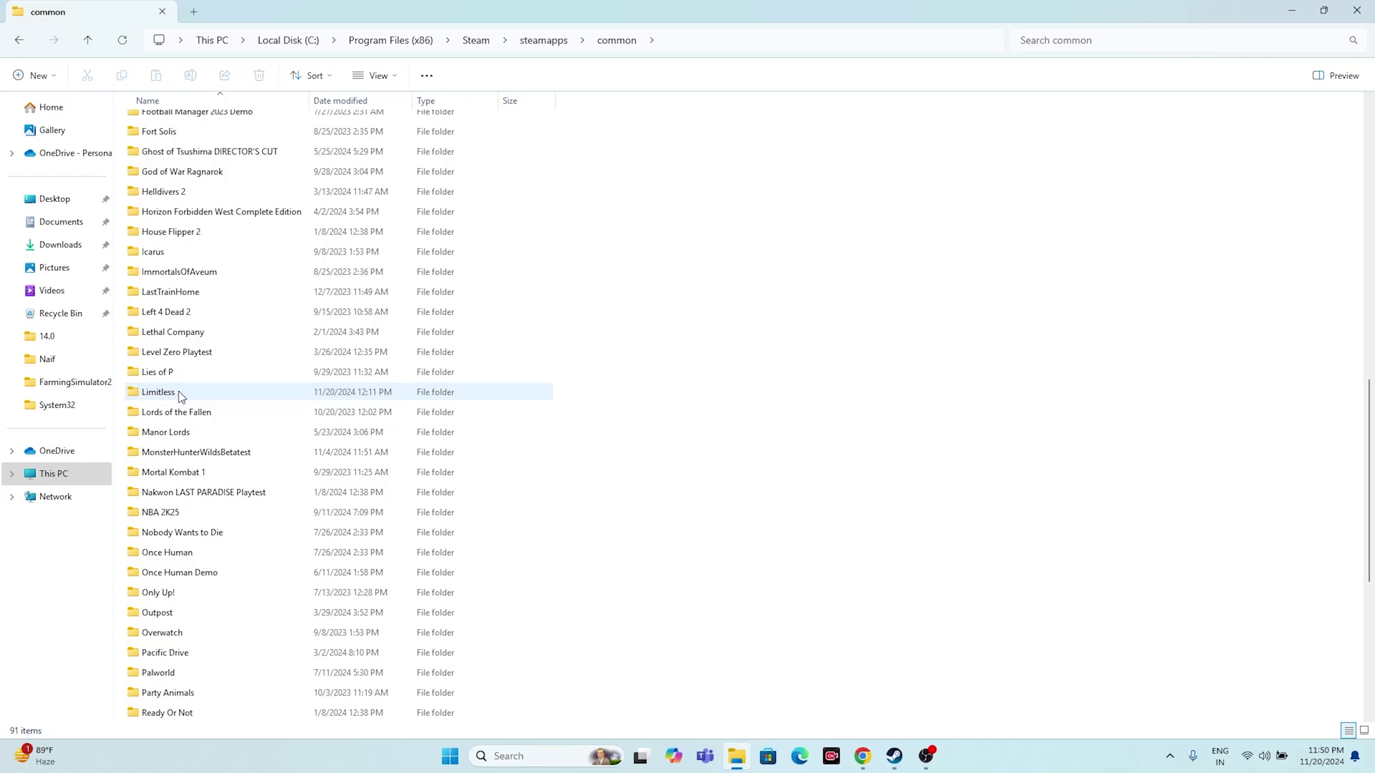
double_click(178, 392)
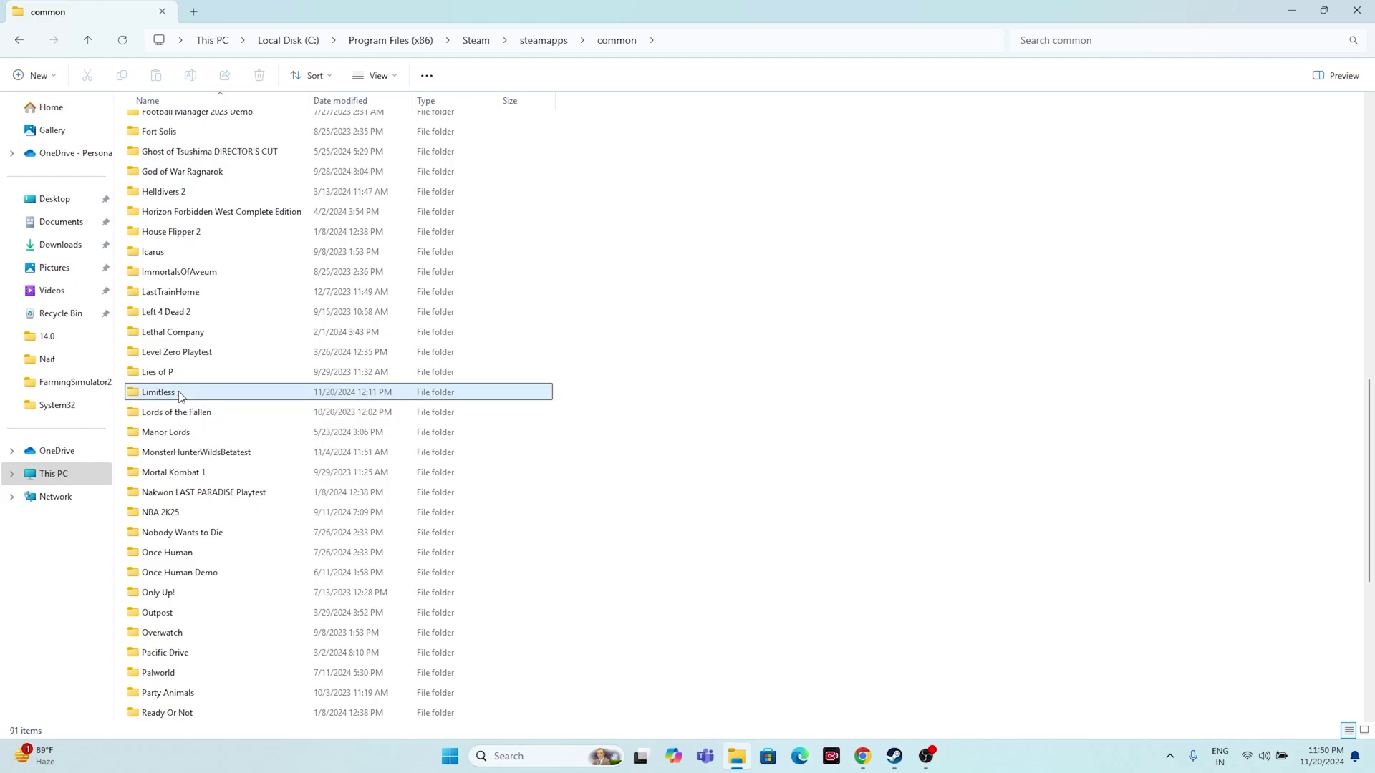
Open the compatibility settings in the properties of the FlightSimulator2024 application.
scroll(221, 387, down, 3)
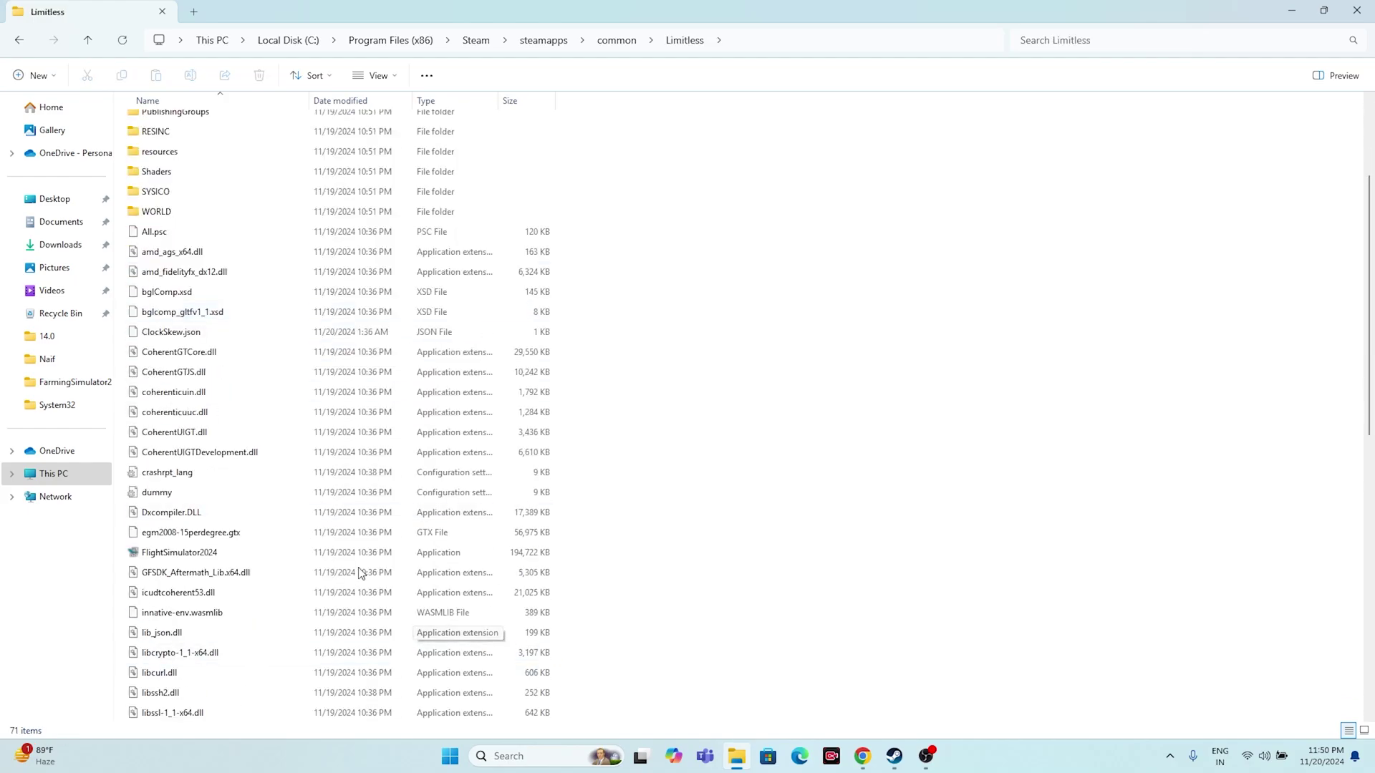
click(548, 558)
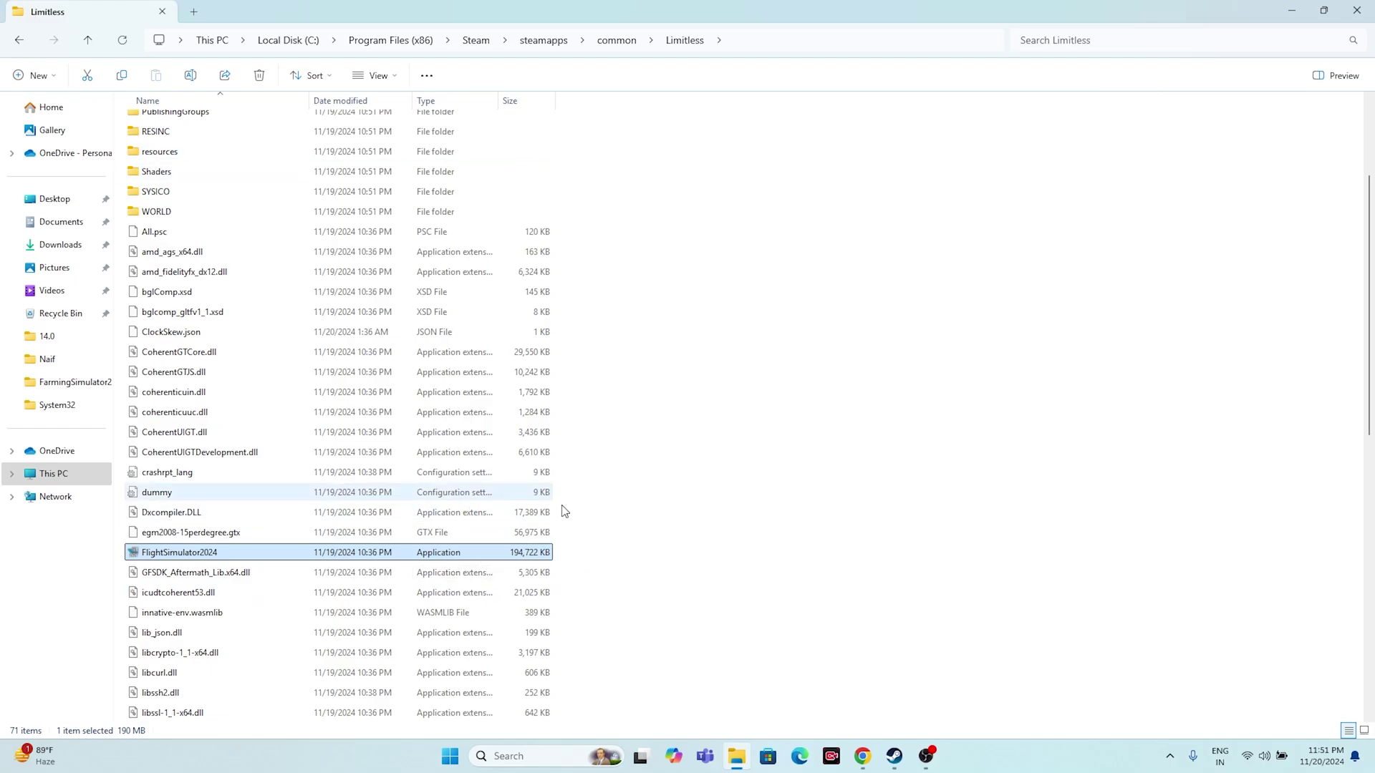
right_click(520, 559)
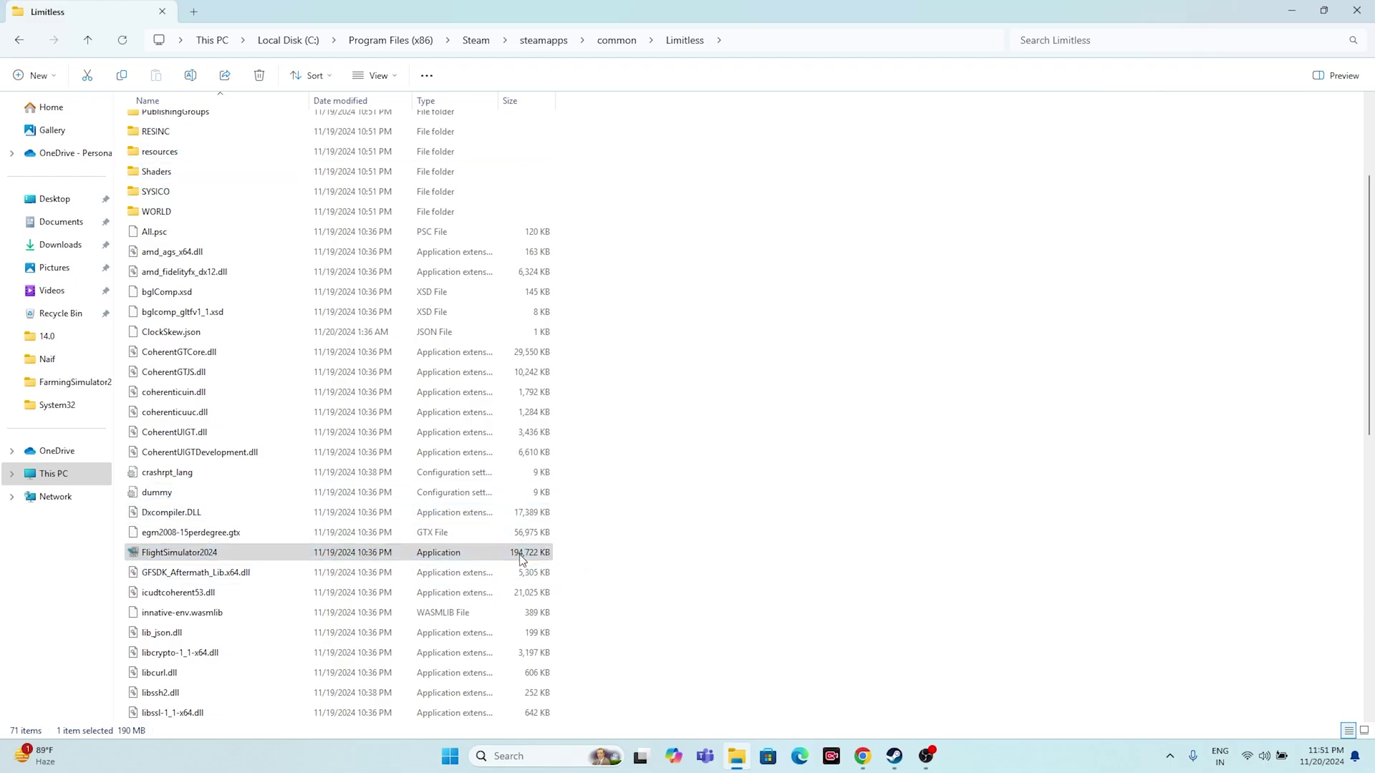
click(616, 541)
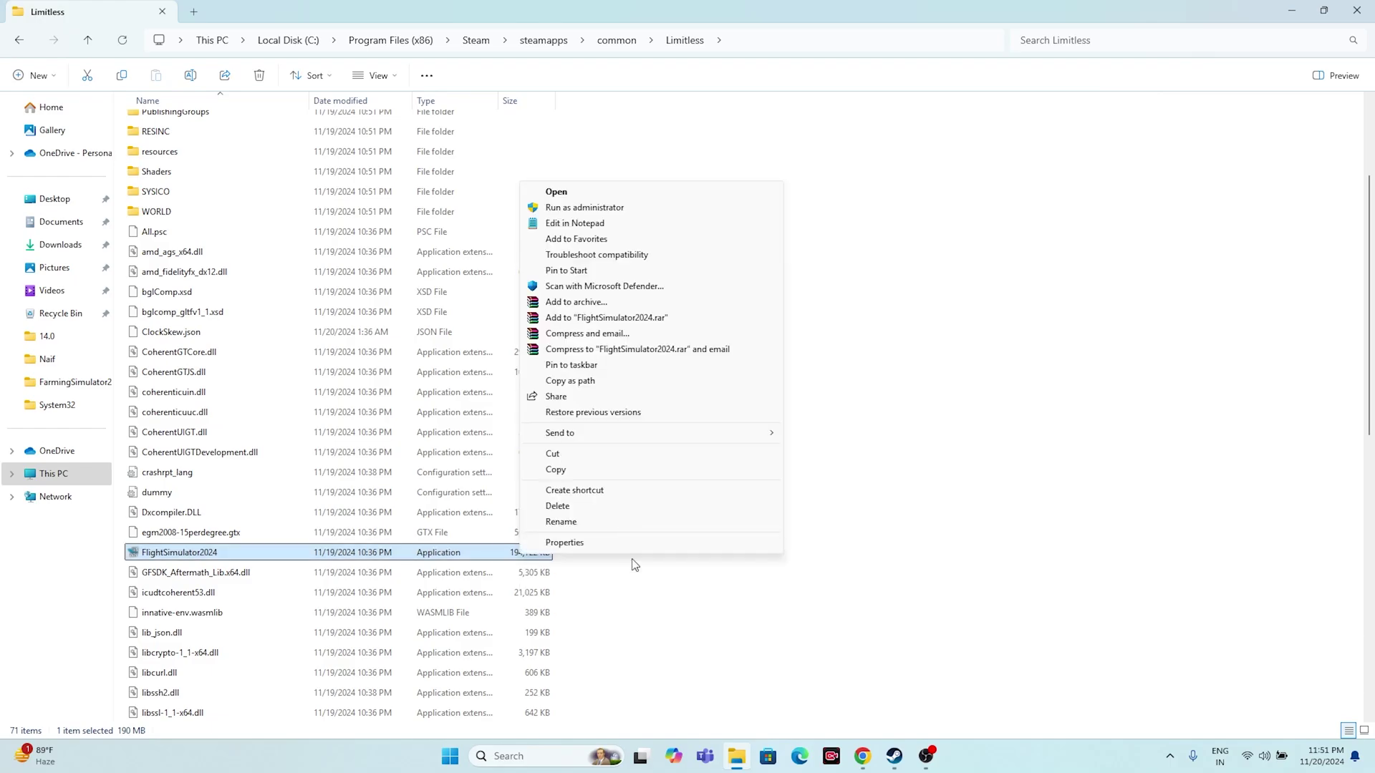
click(630, 546)
click(650, 378)
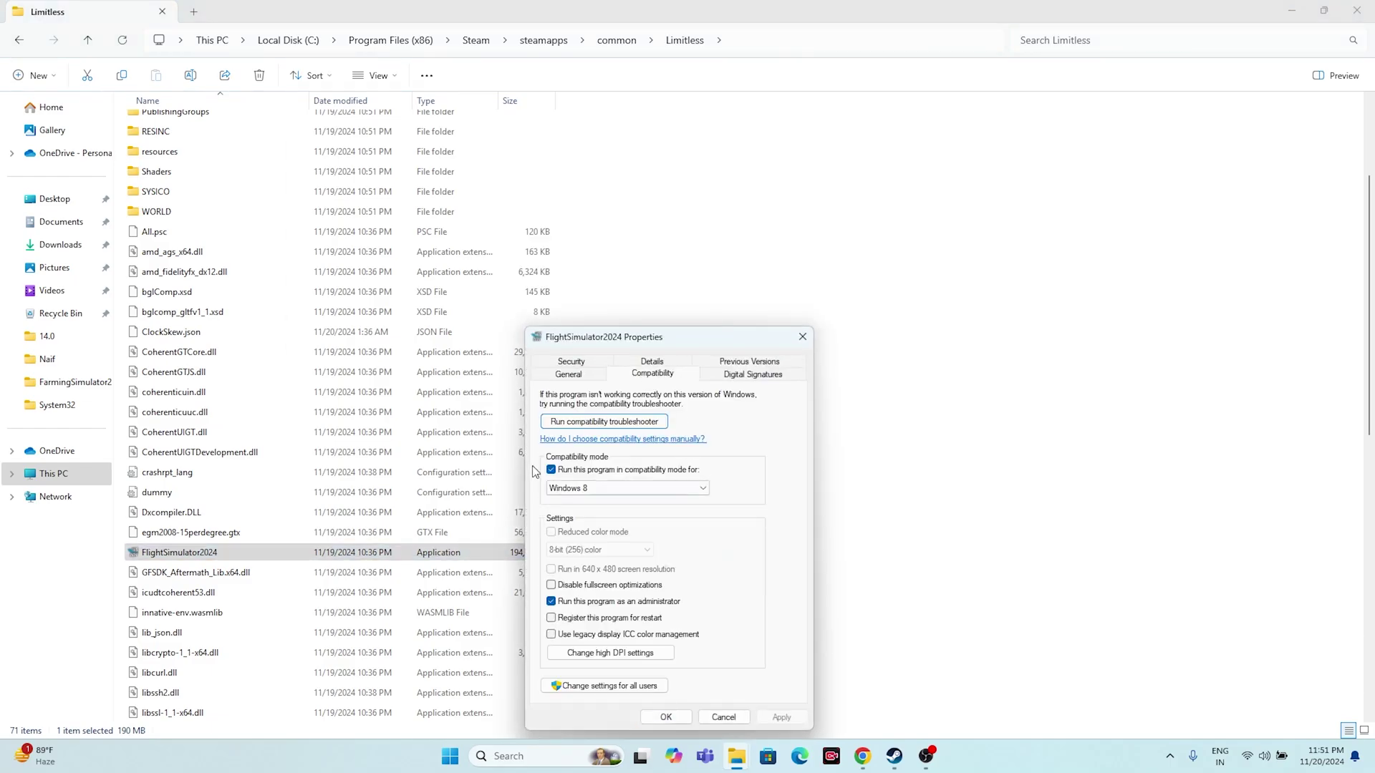
Turn off compatibility mode, toggle running the program as an administrator off and on again, and save the properties.
click(552, 471)
click(553, 603)
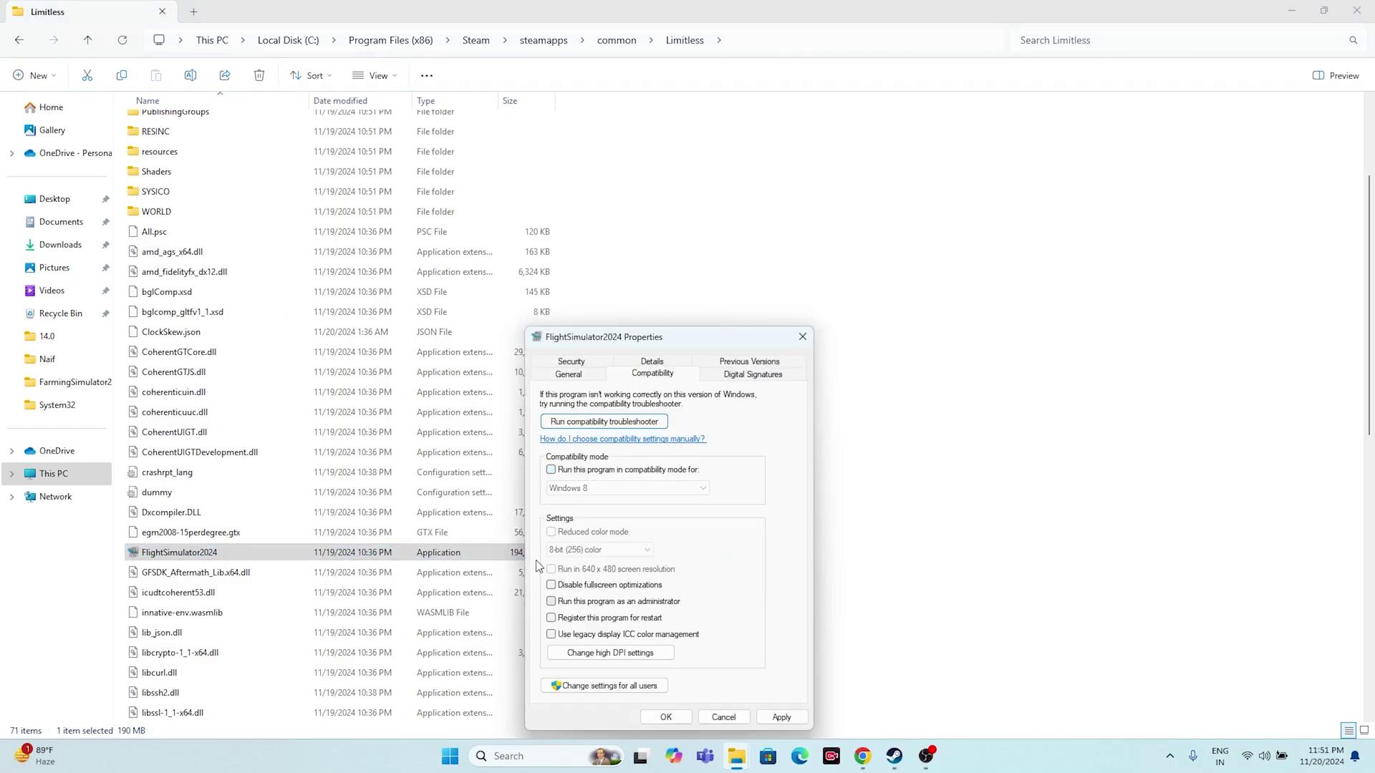
click(552, 603)
click(666, 718)
Reopen the properties of the FlightSimulator2024 application and apply compatibility mode for Windows 7.
right_click(484, 559)
click(546, 541)
click(556, 546)
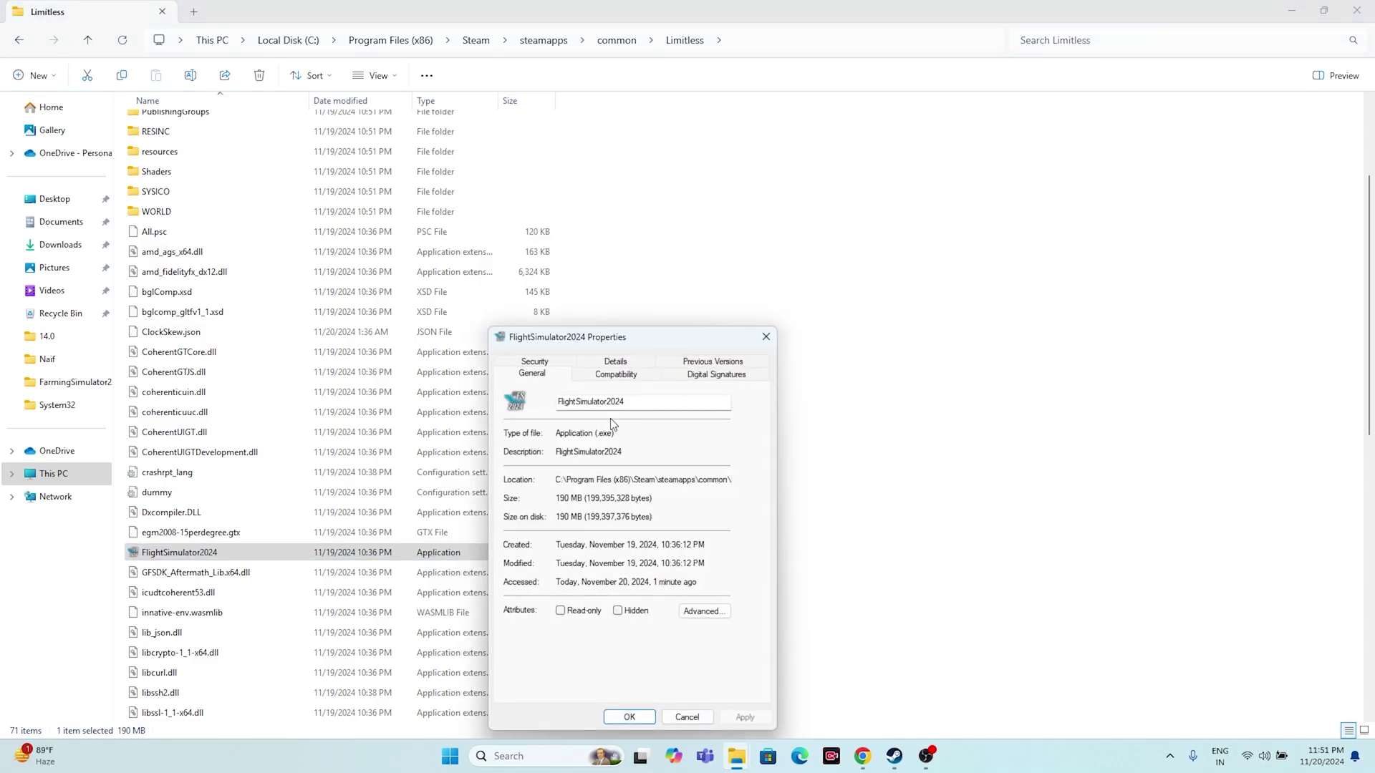
click(614, 375)
click(514, 470)
click(565, 491)
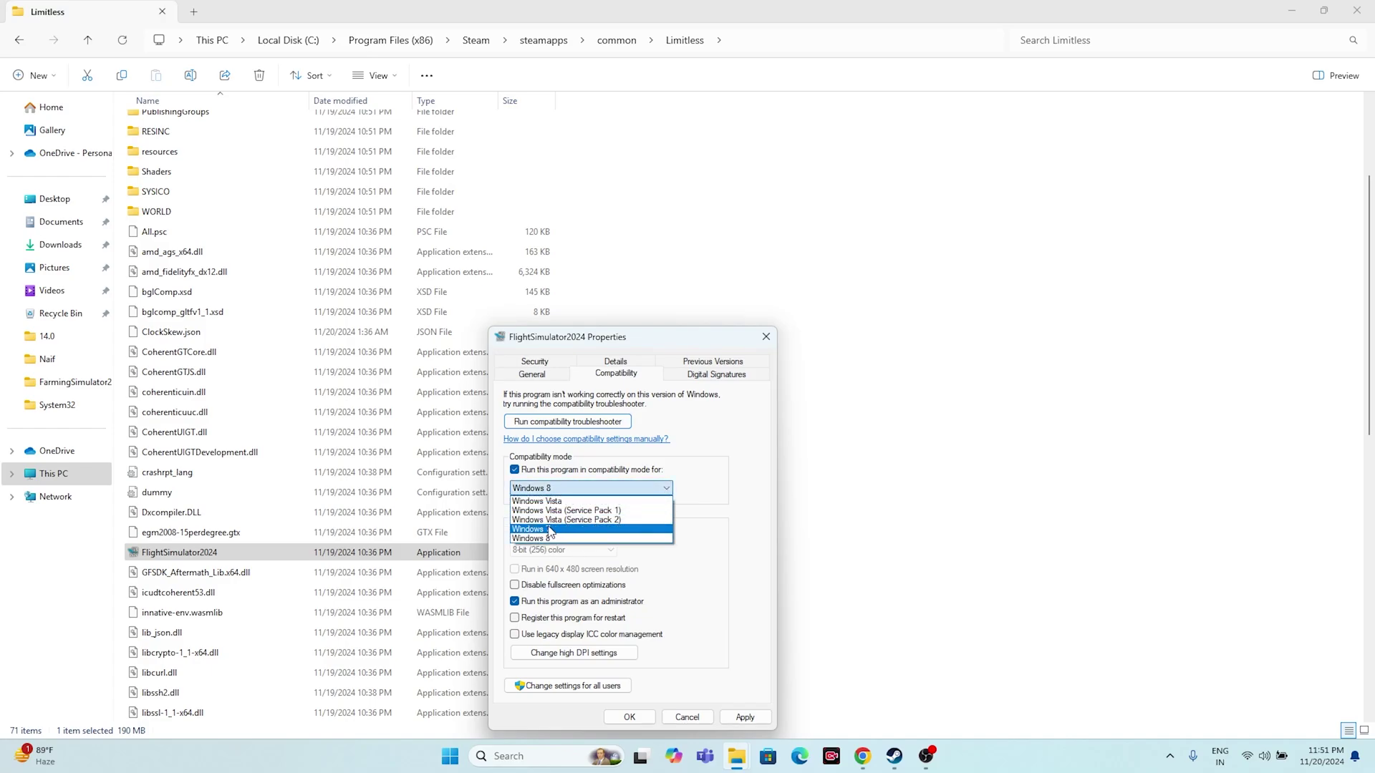
click(550, 530)
click(744, 717)
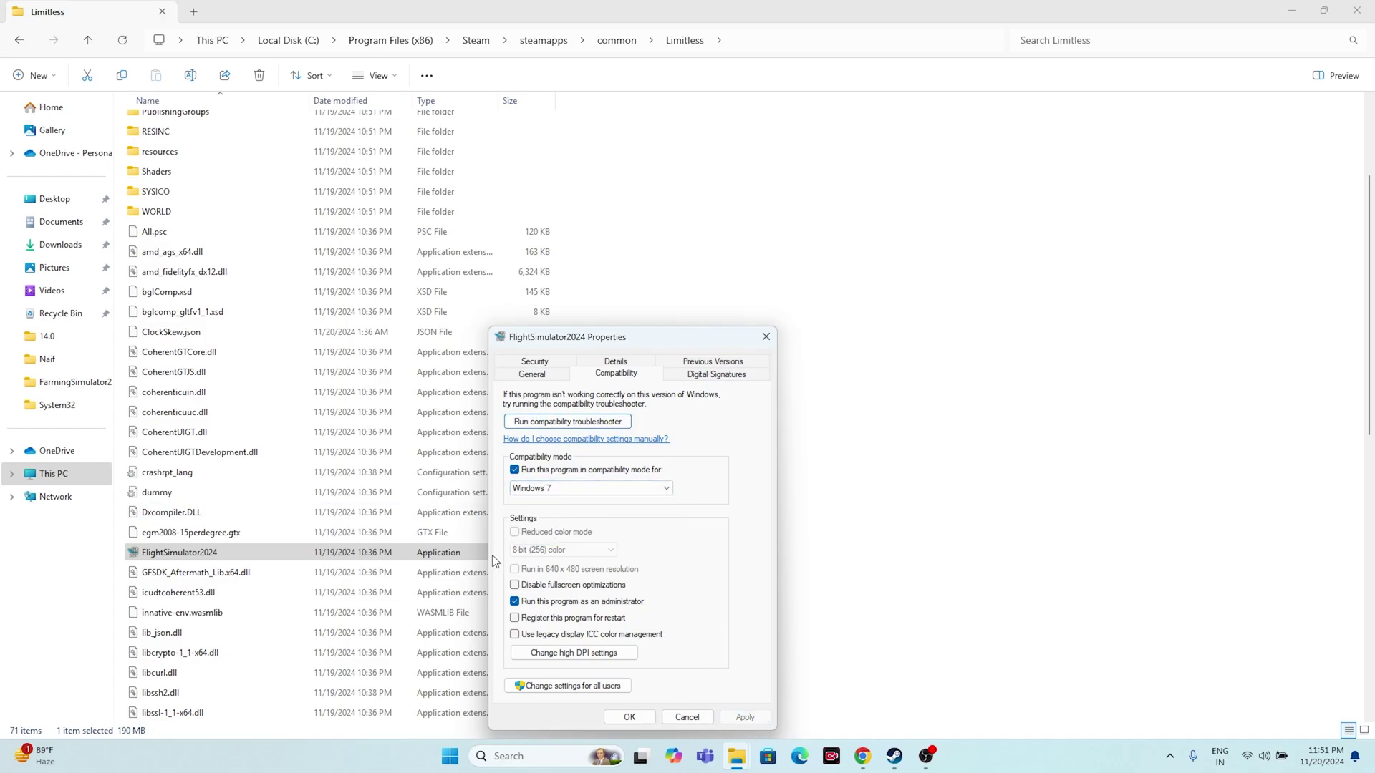
Set the compatibility mode of FlightSimulator2024 to Windows 8, save the properties and close File Explorer.
click(569, 491)
click(566, 538)
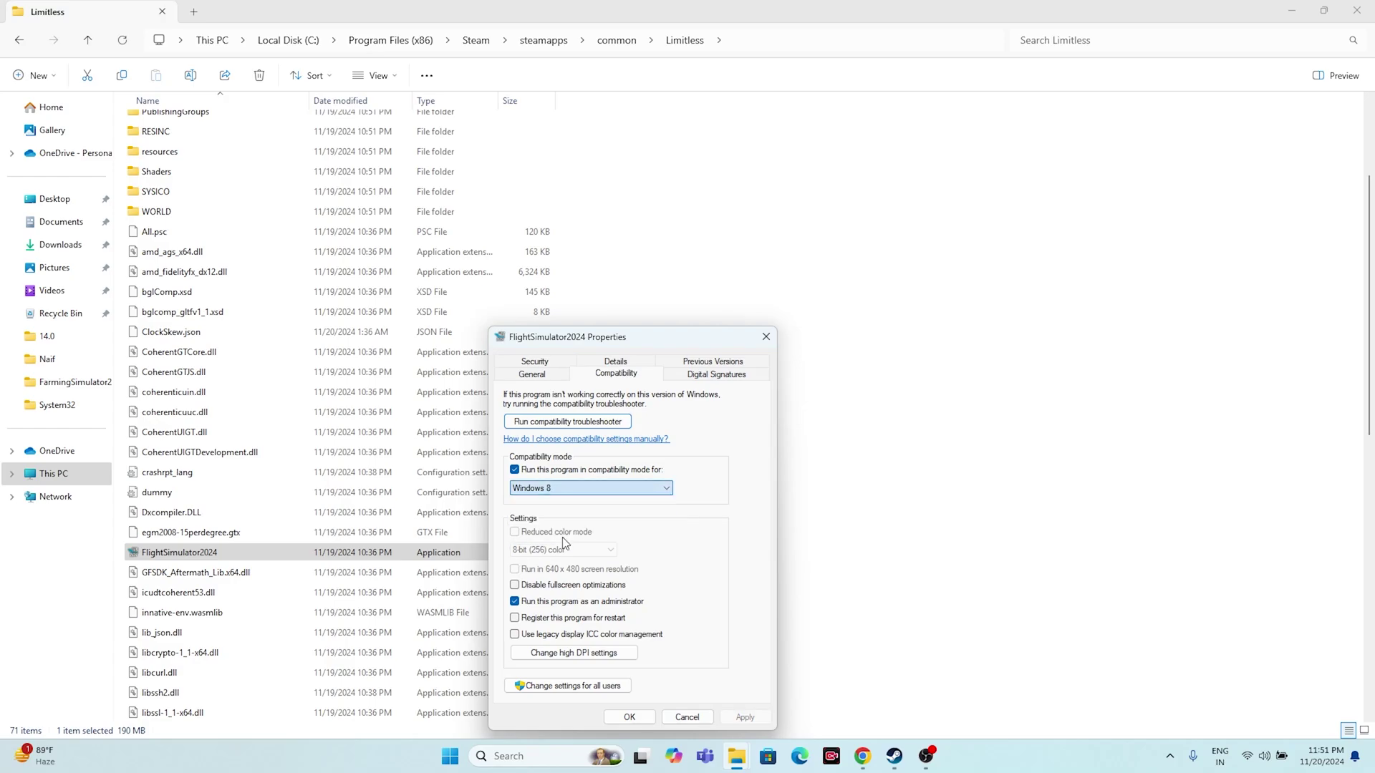
click(629, 718)
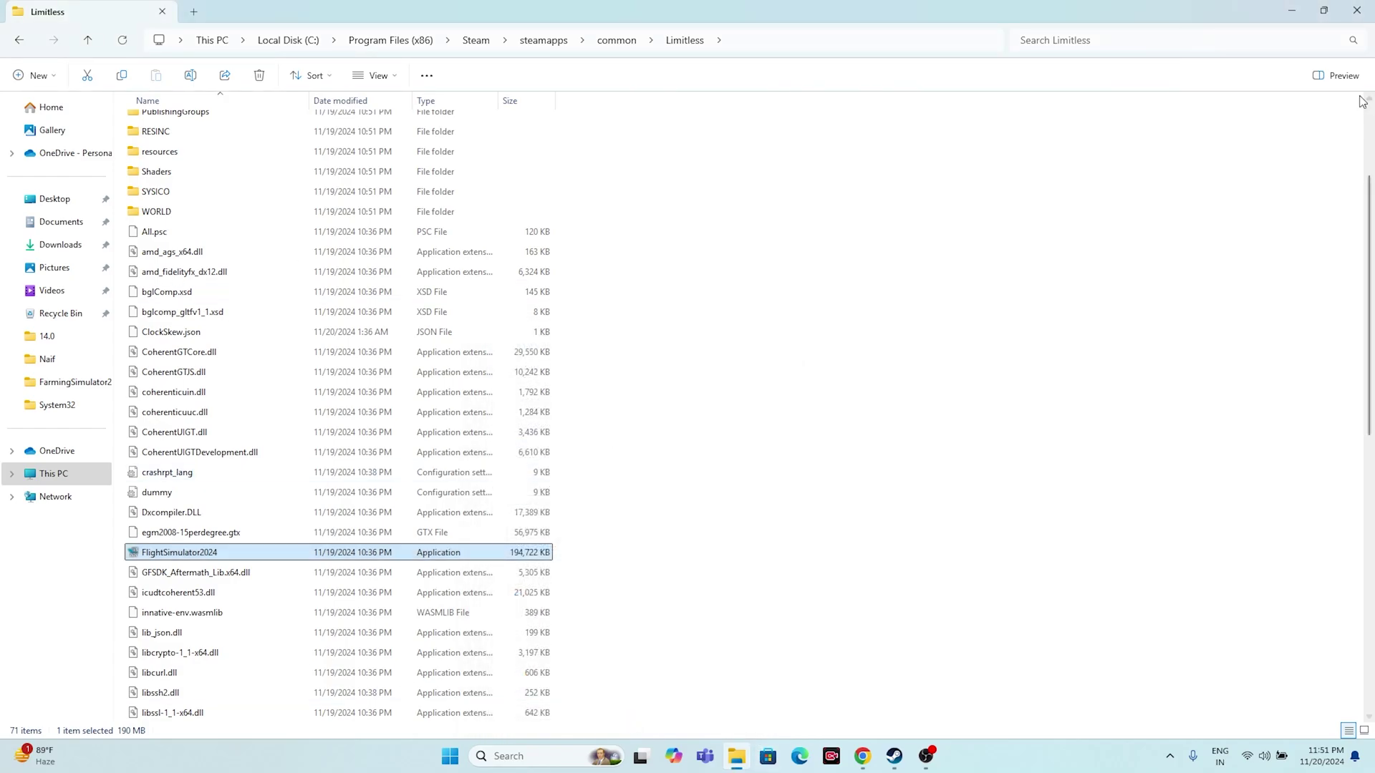
click(1357, 11)
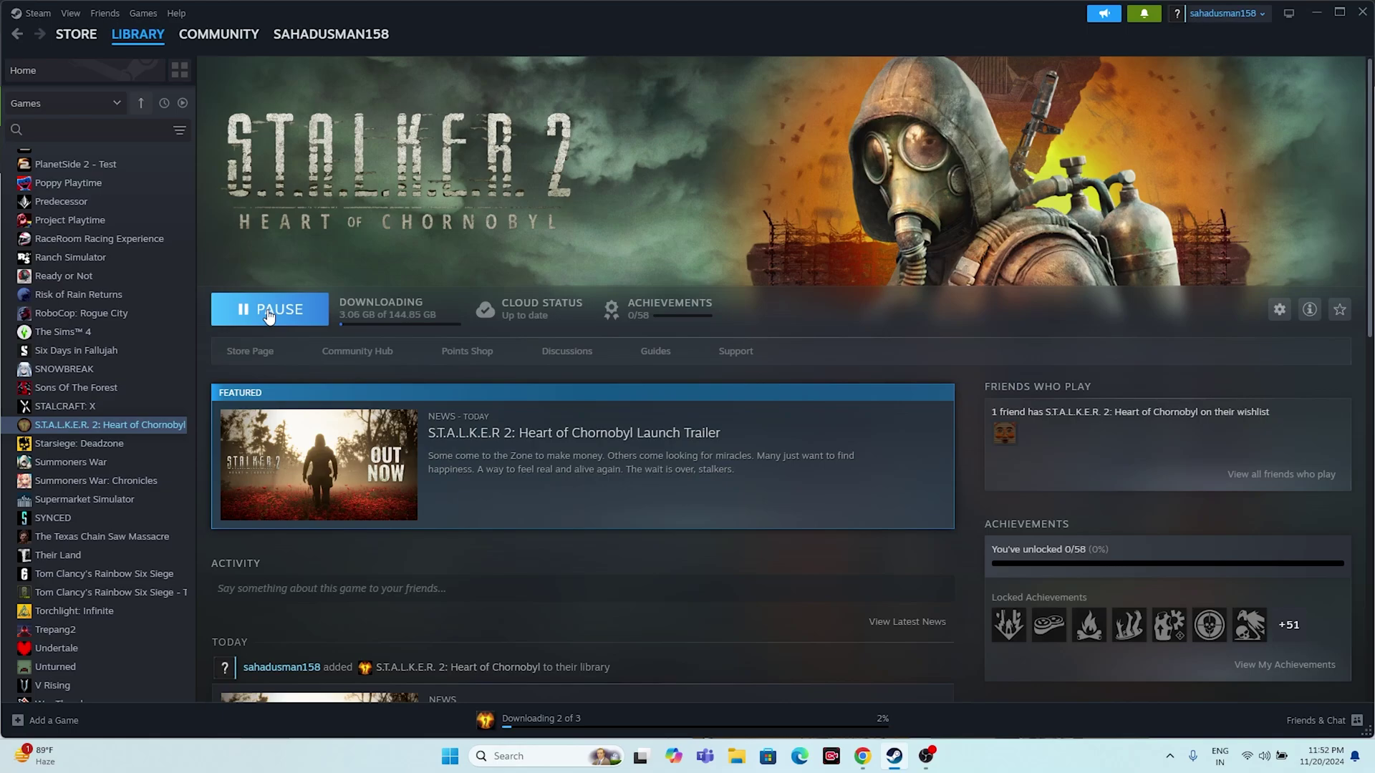
Look through the Documents folder and its My Games subfolder in File Explorer, and return to Steam.
click(737, 756)
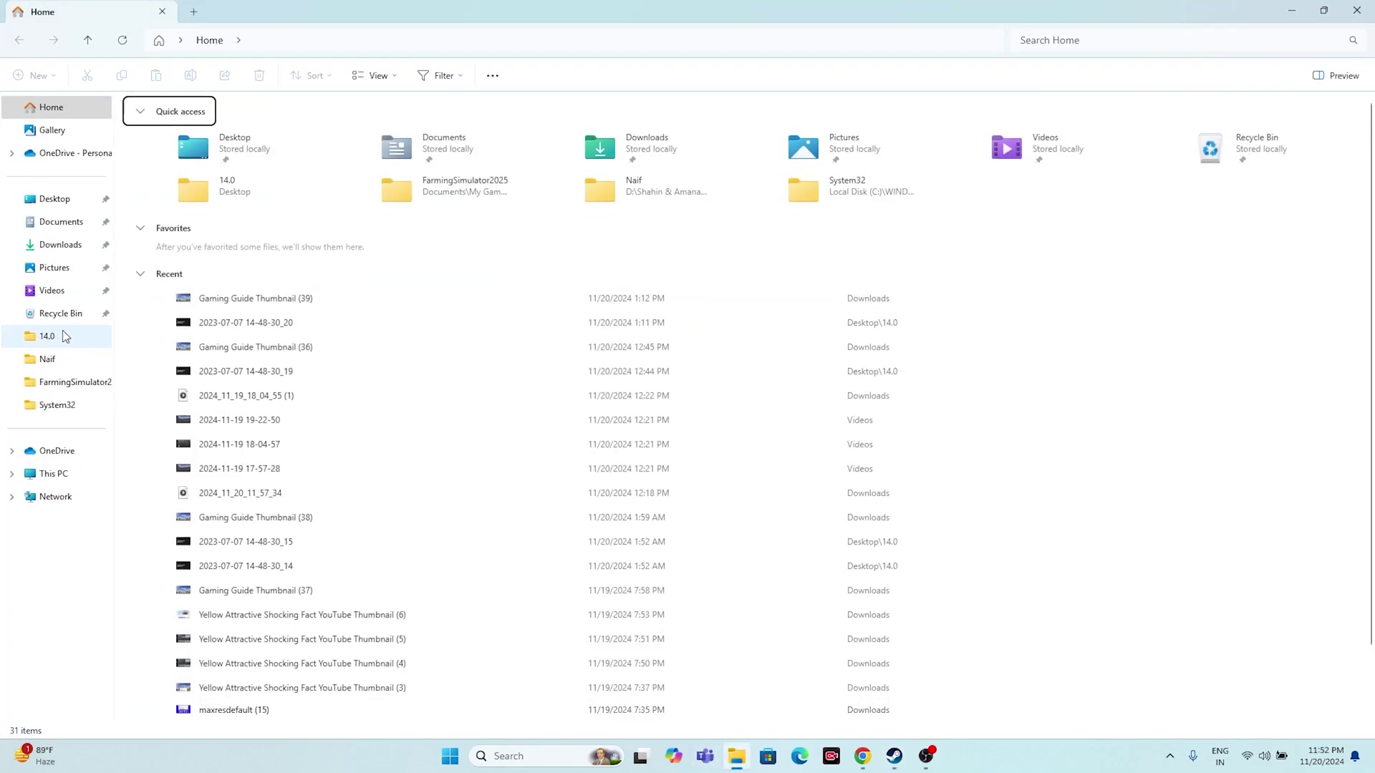
click(68, 228)
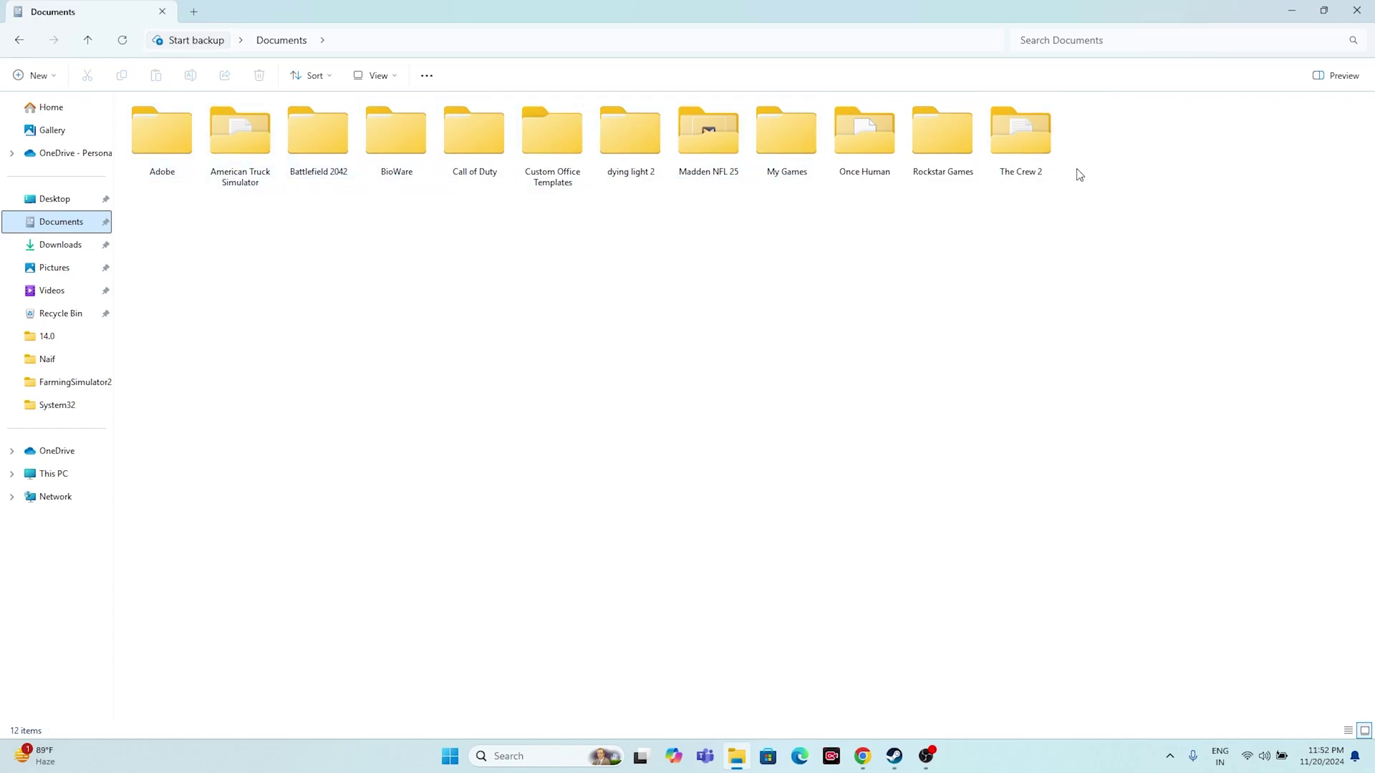
double_click(785, 176)
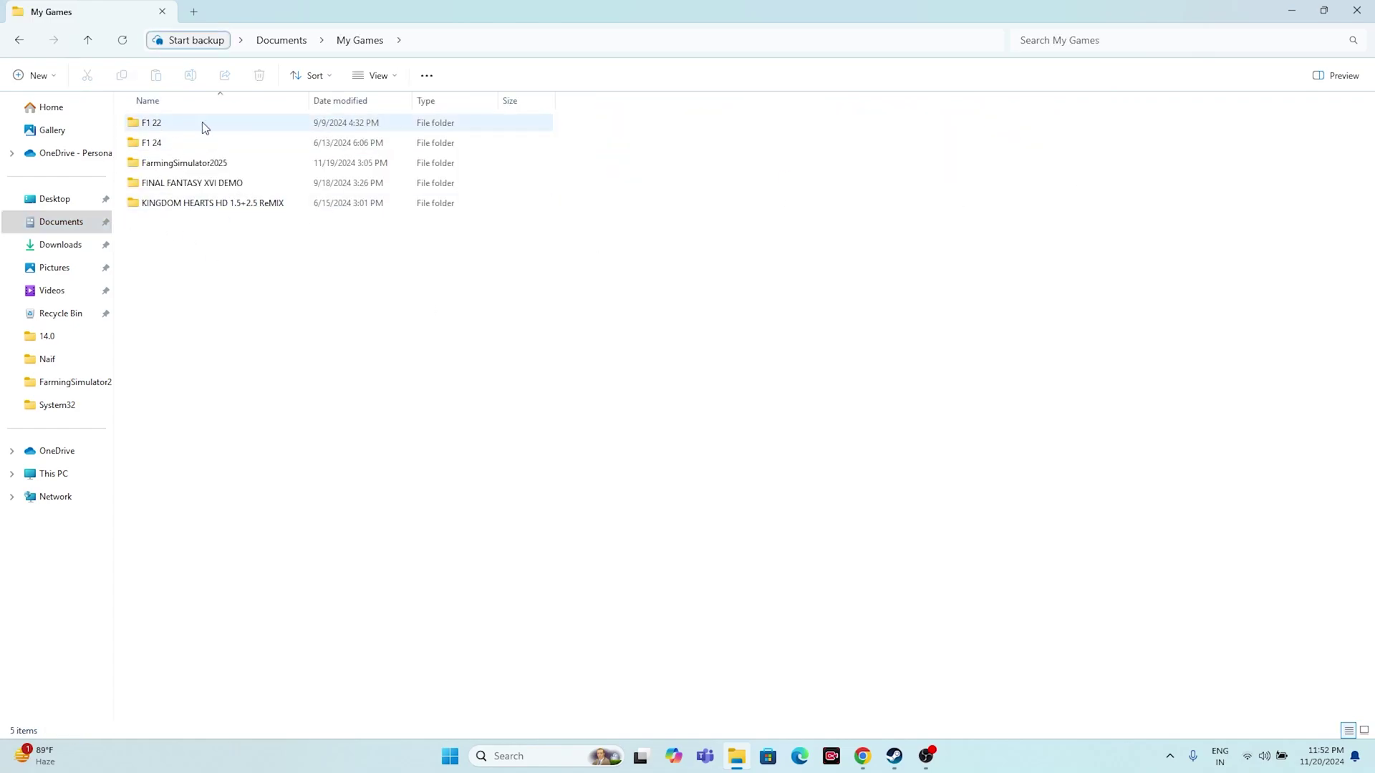
click(15, 41)
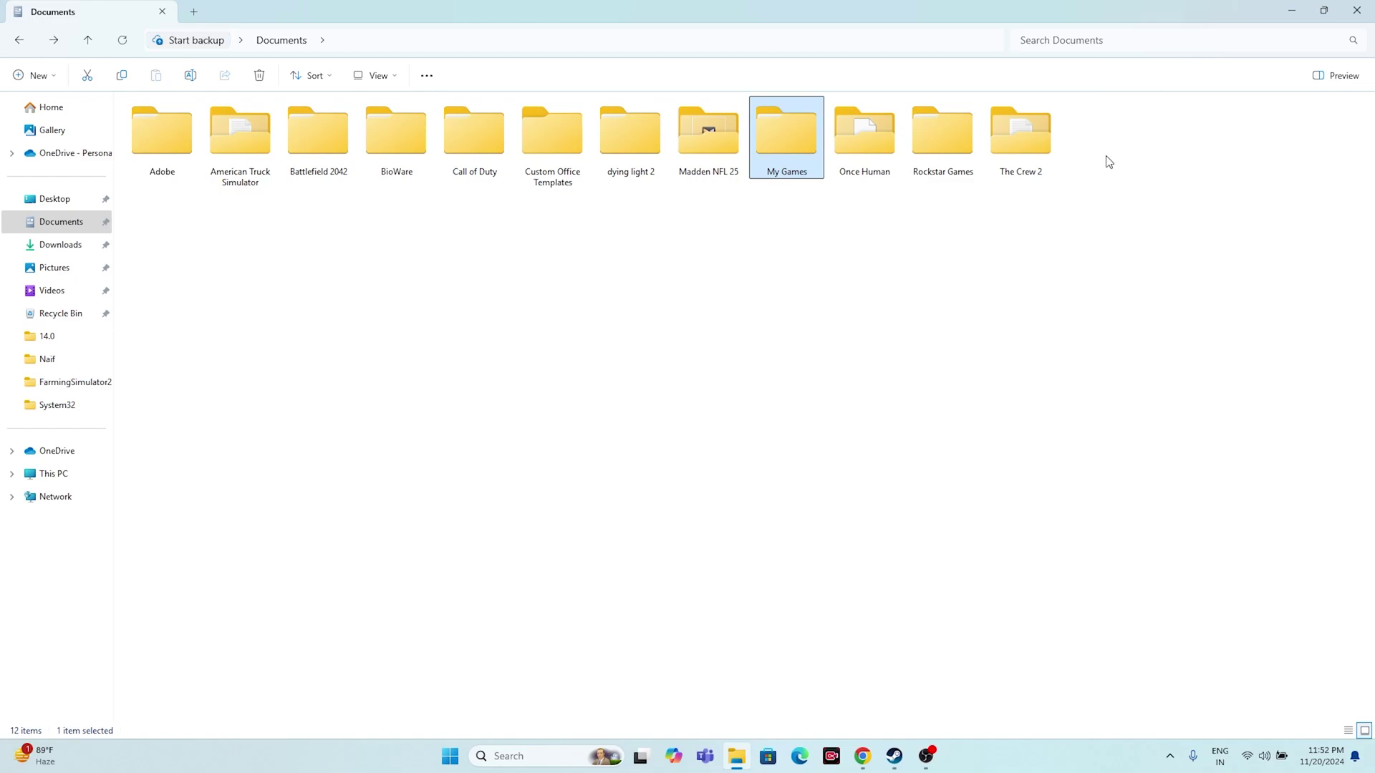
key(alt+Tab)
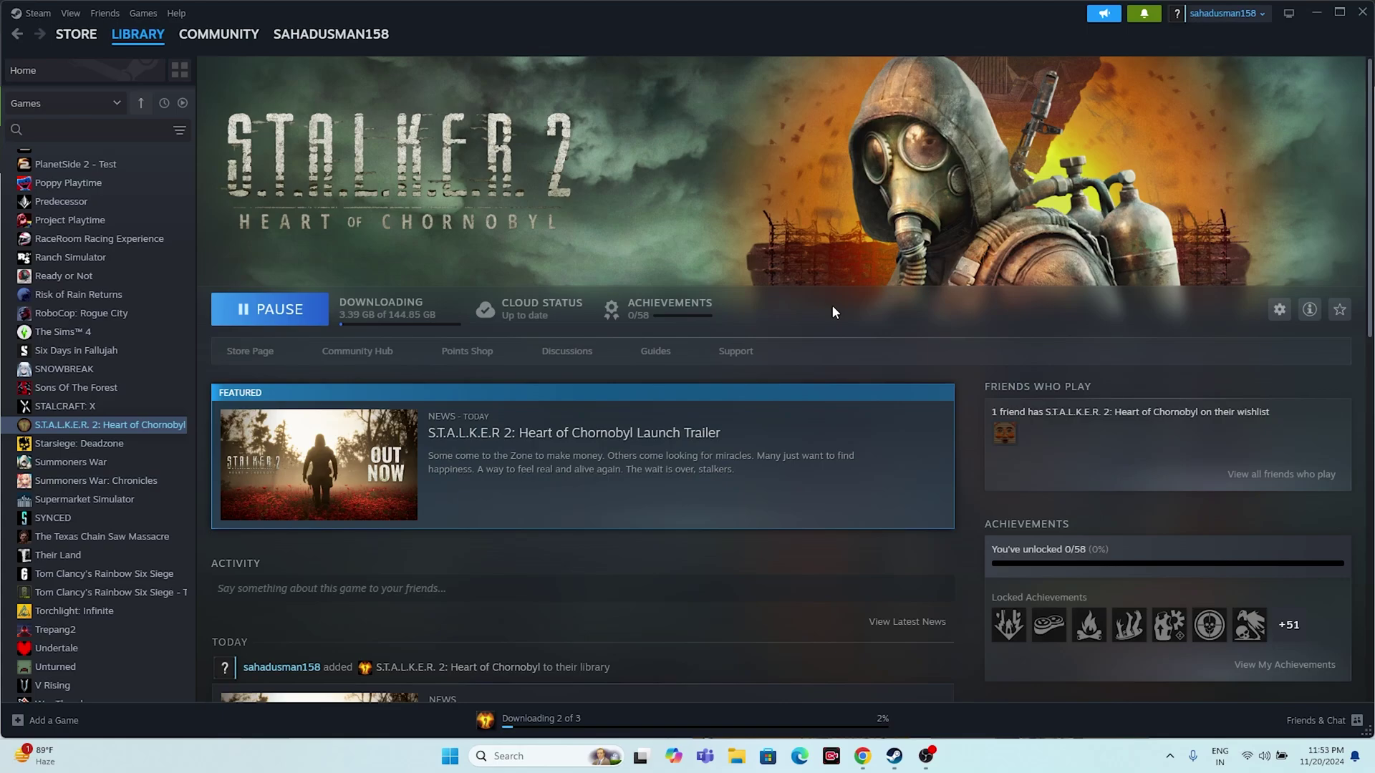
click(515, 757)
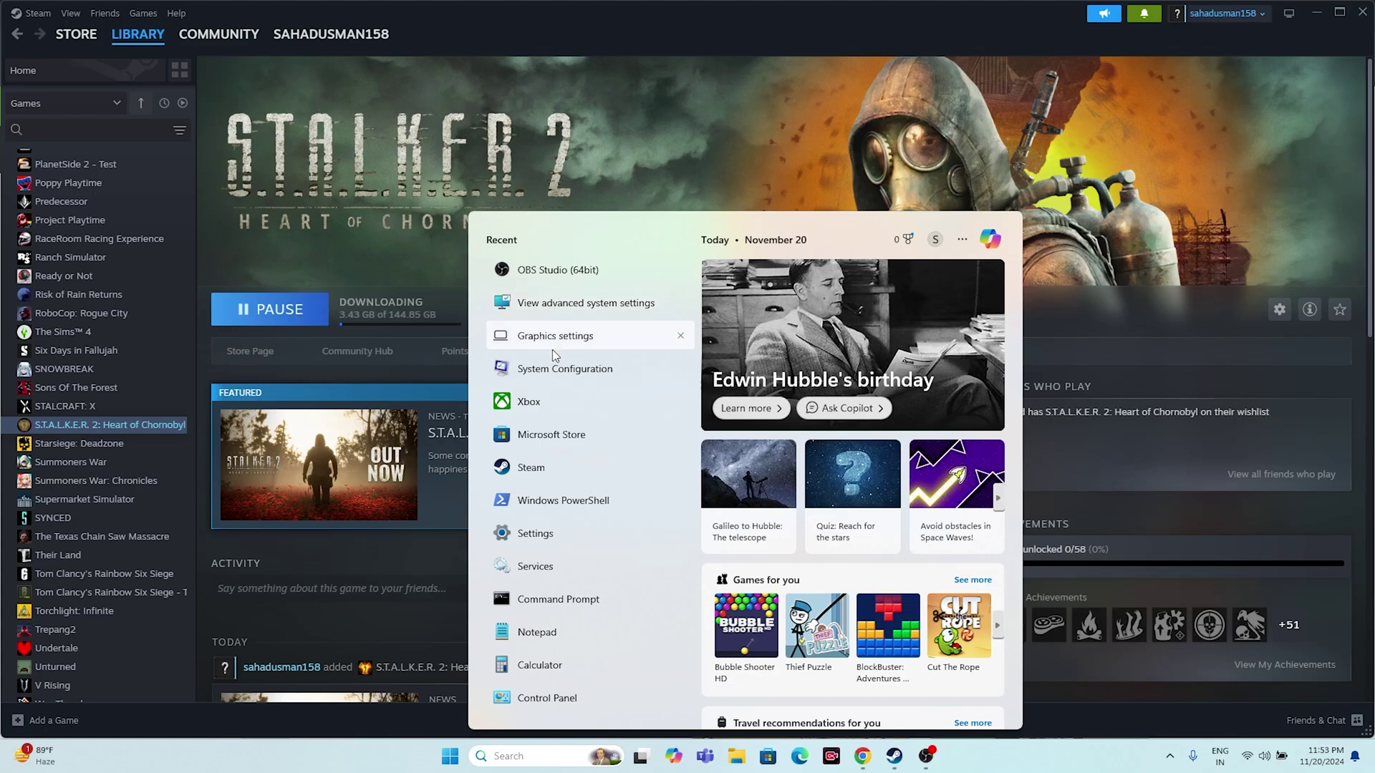
click(505, 537)
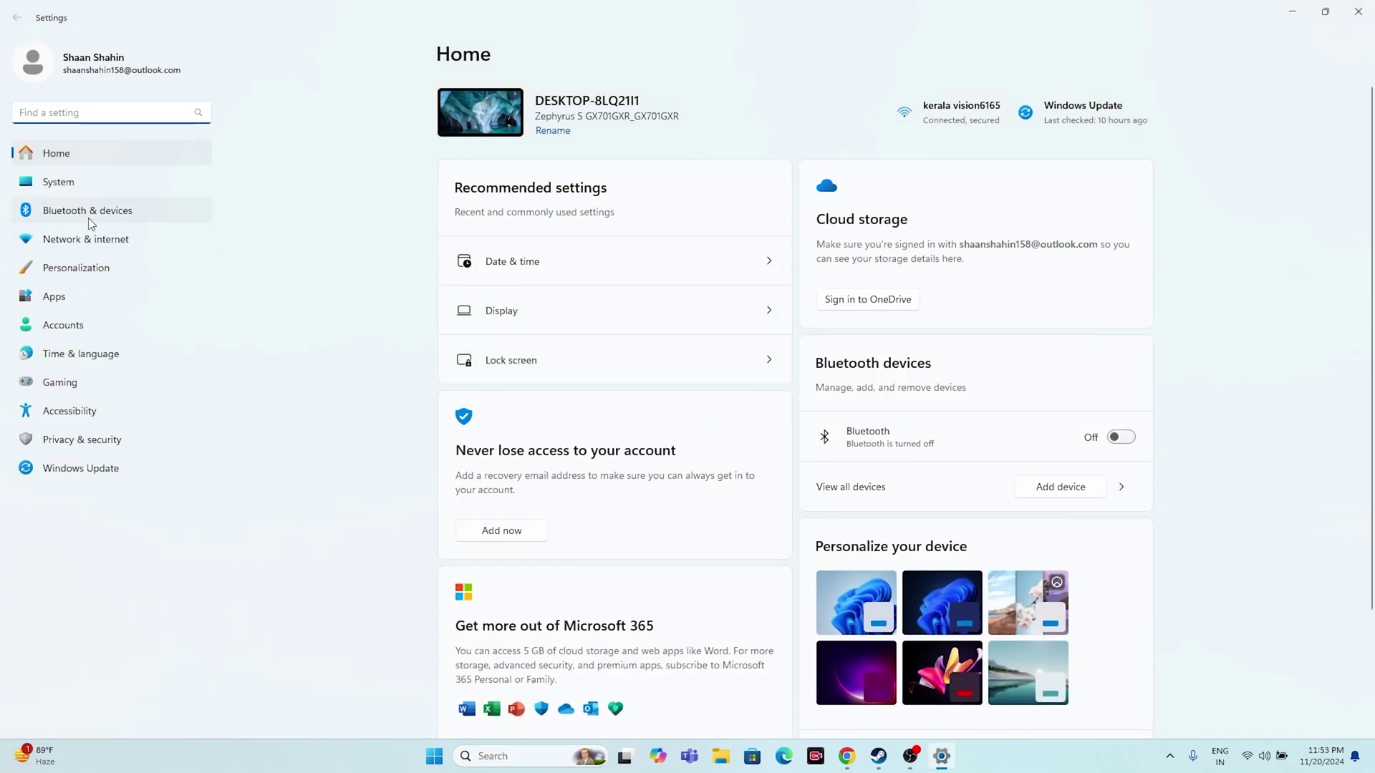
click(1359, 11)
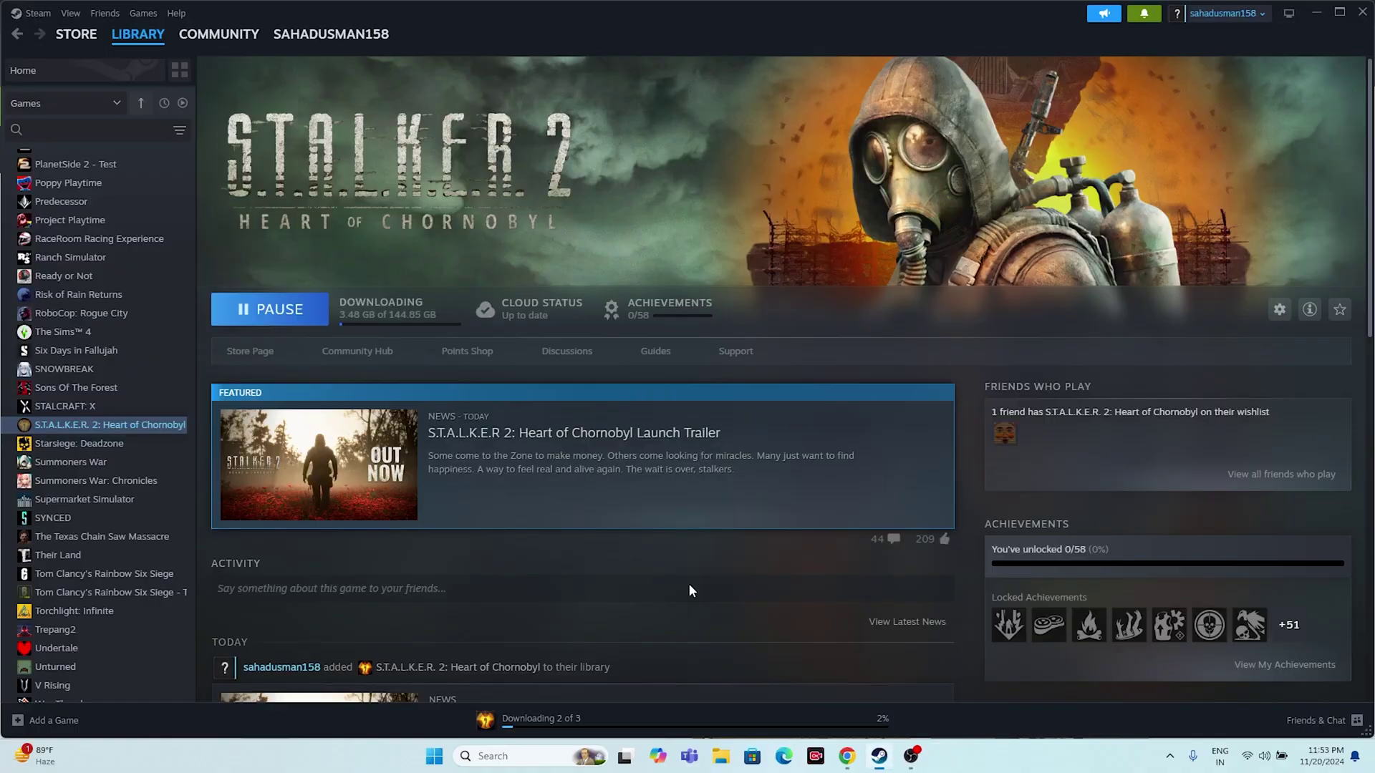
Open the list of apps allowed through Windows Defender Firewall in Control Panel's System and Security section.
click(535, 755)
text(CON)
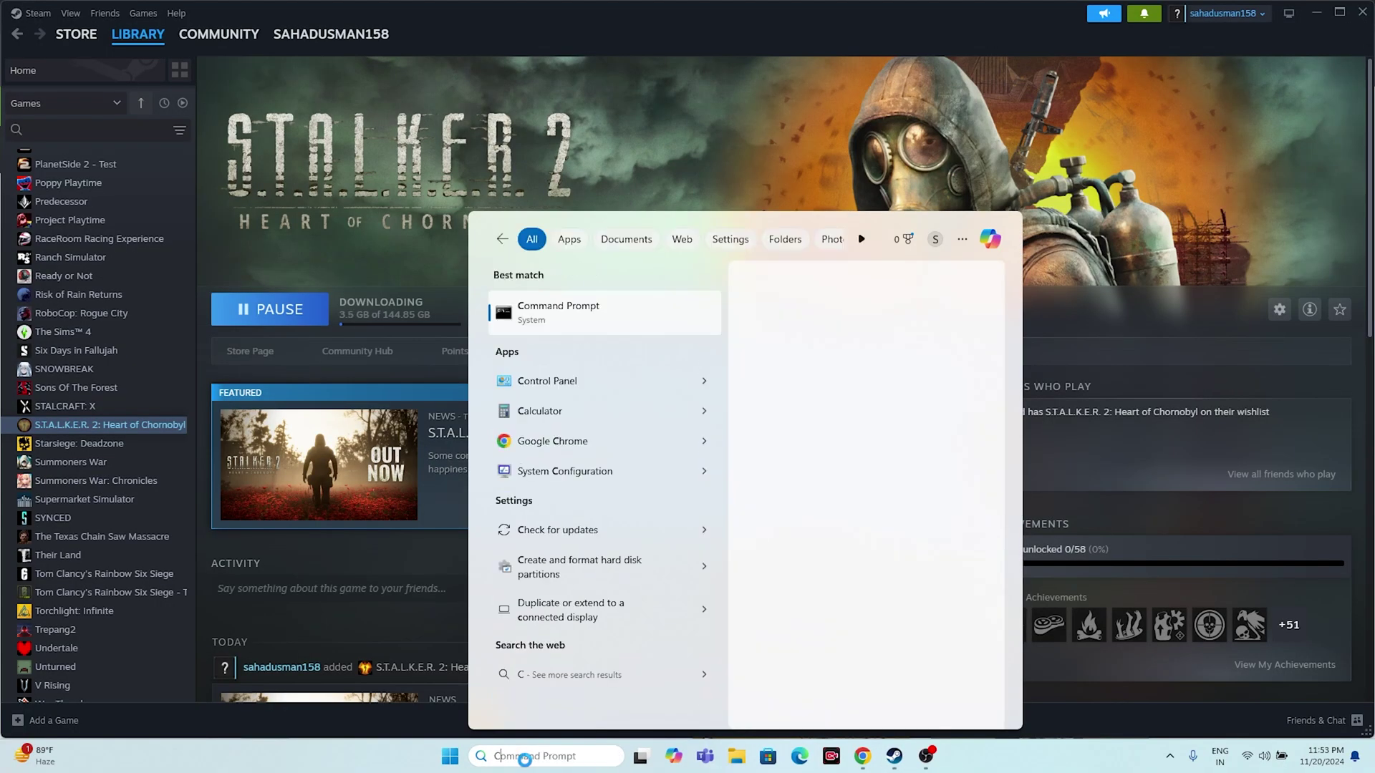
click(614, 311)
click(557, 116)
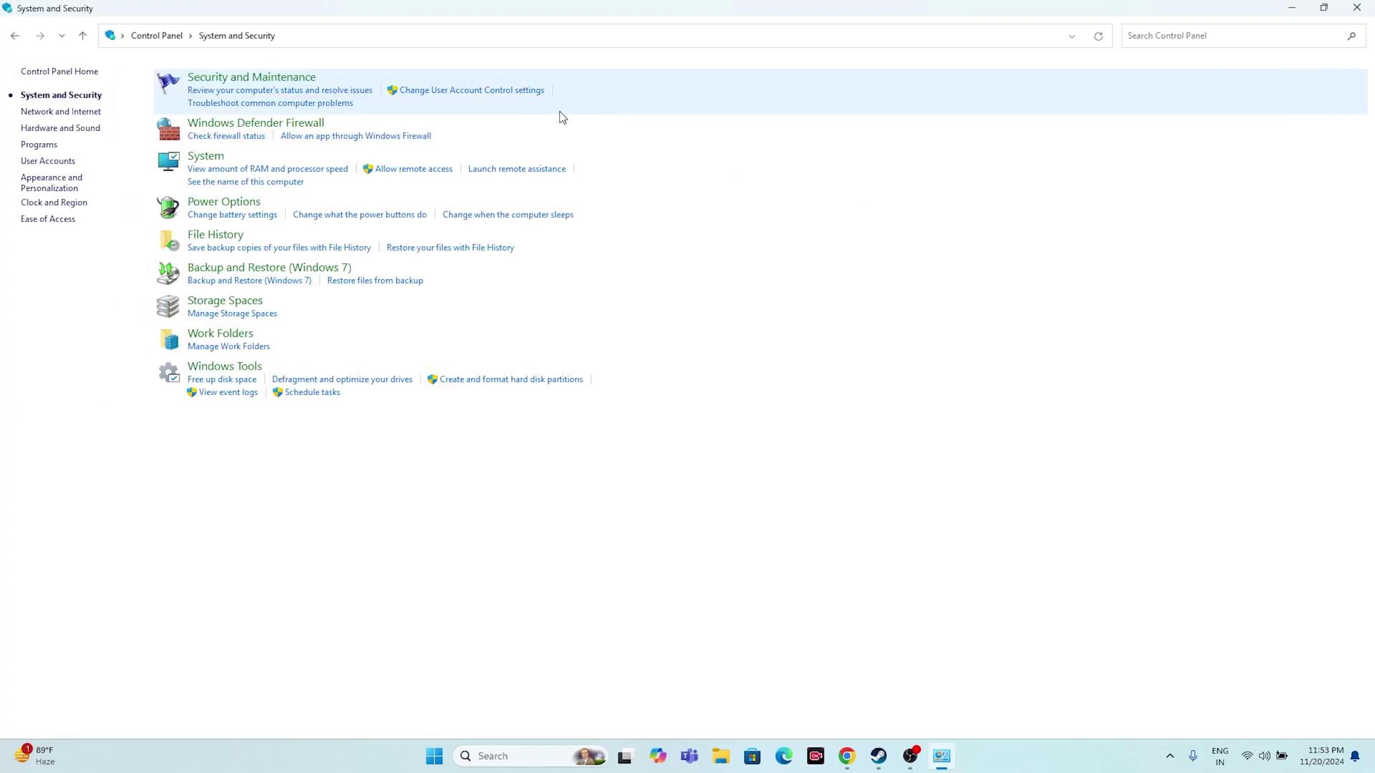
click(301, 126)
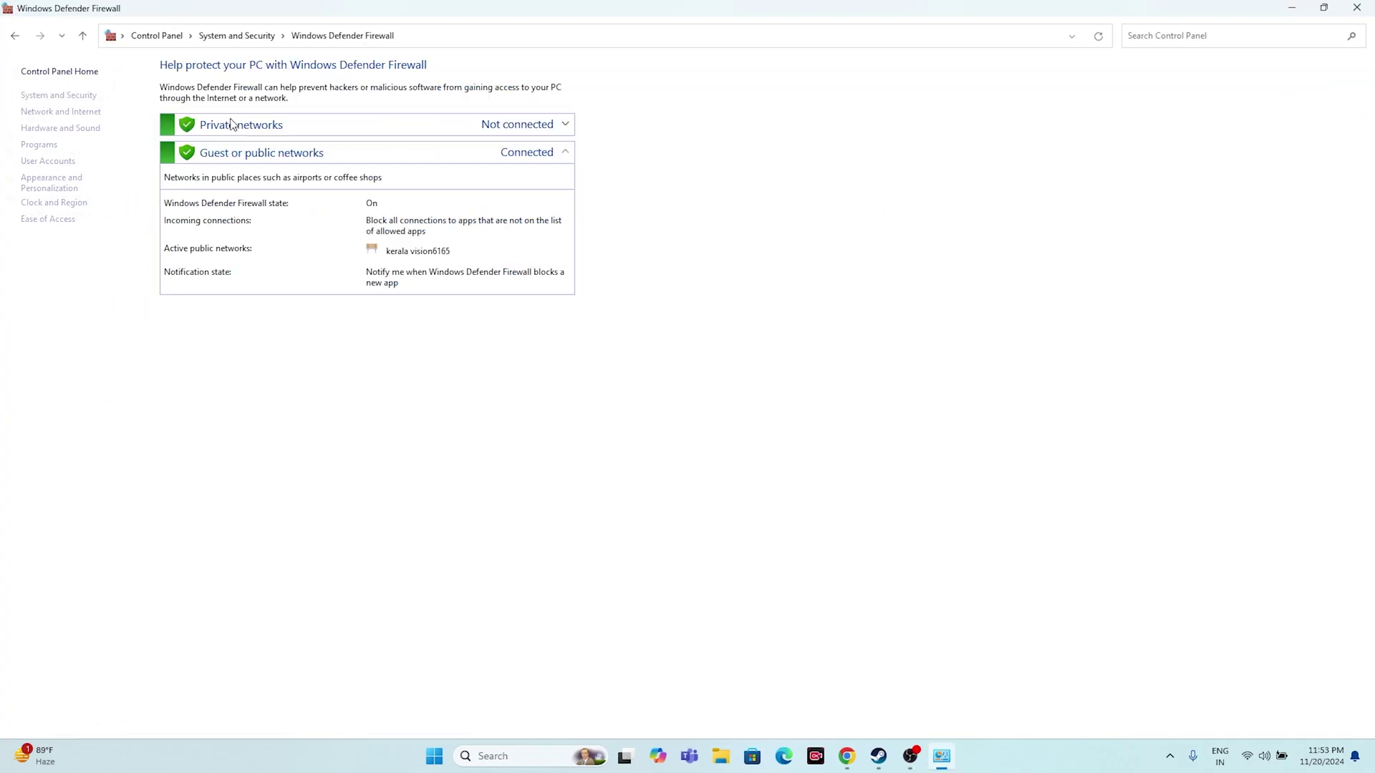
click(100, 109)
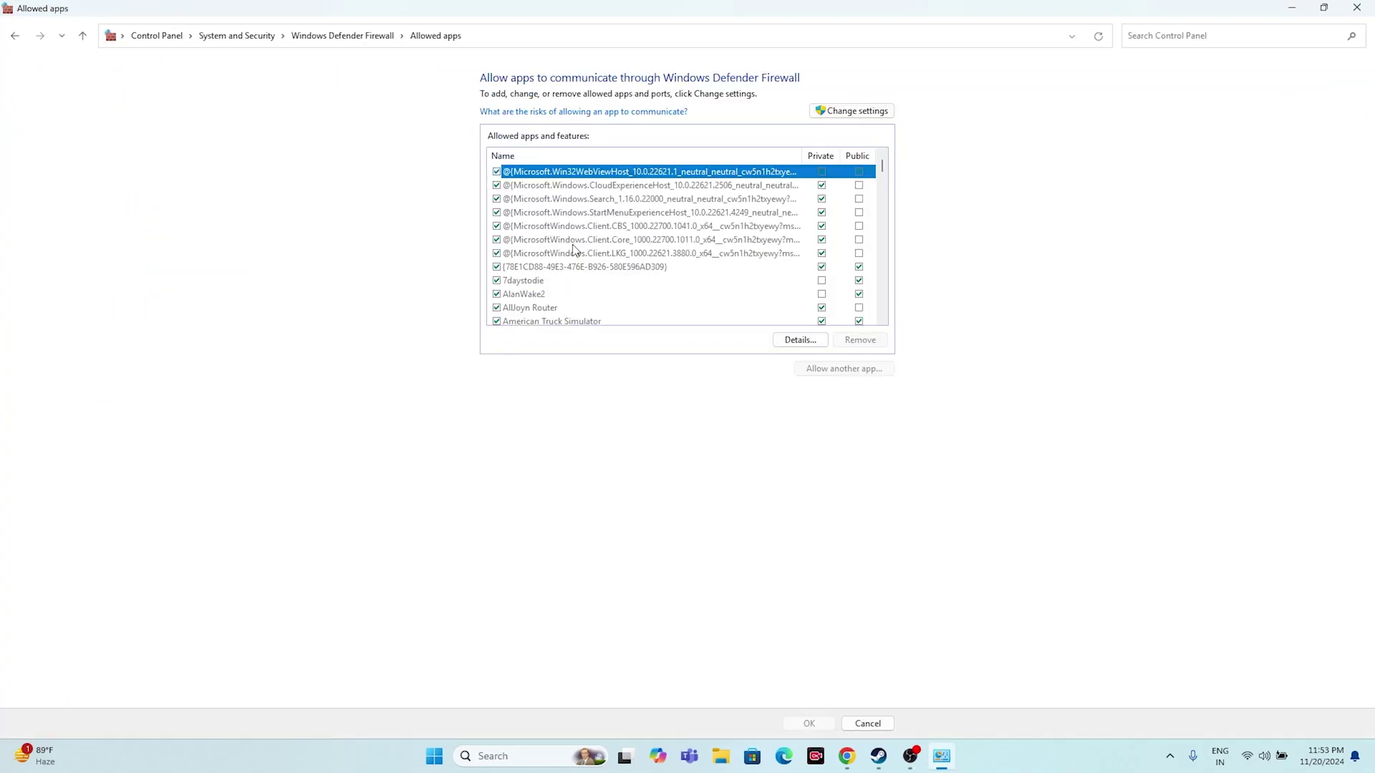
Look through the allowed apps and features for the game, and close the firewall window.
scroll(593, 236, down, 10)
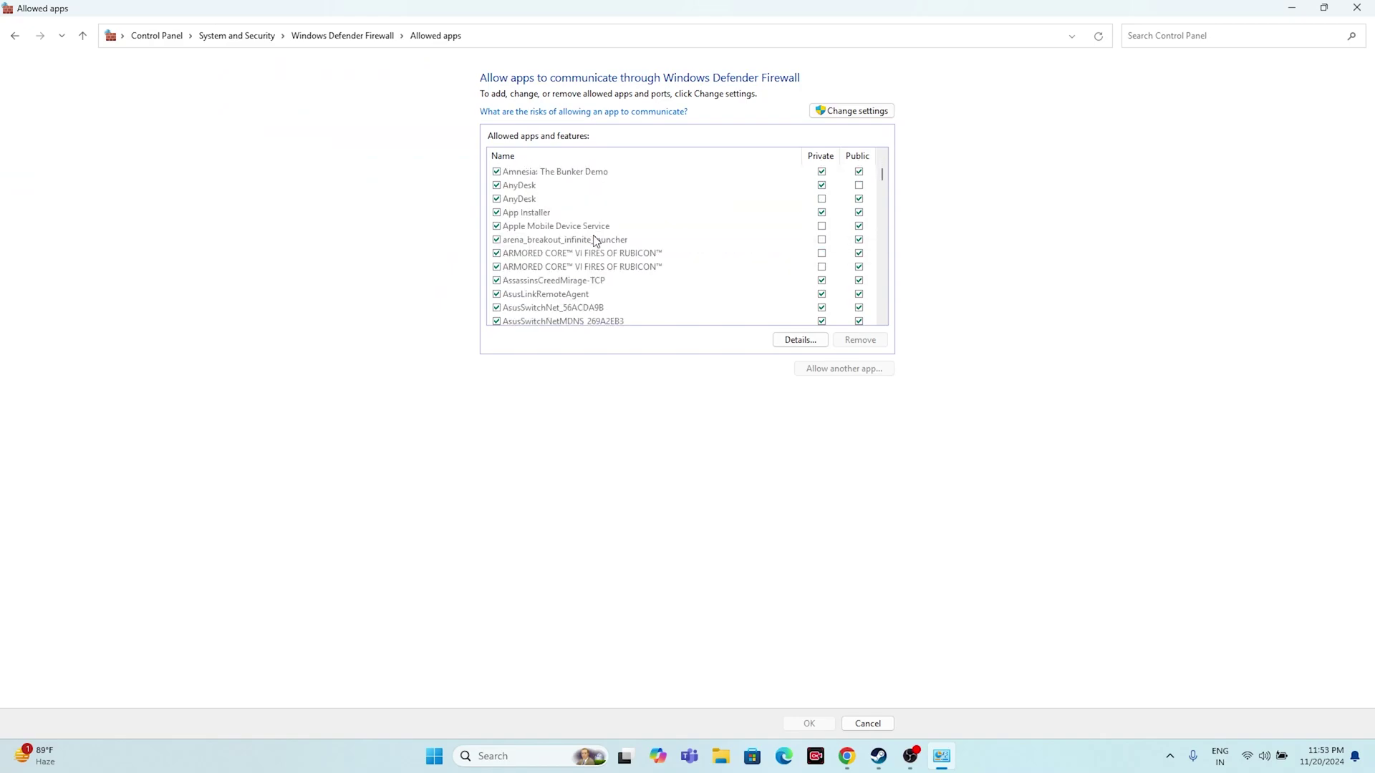
scroll(594, 240, down, 3)
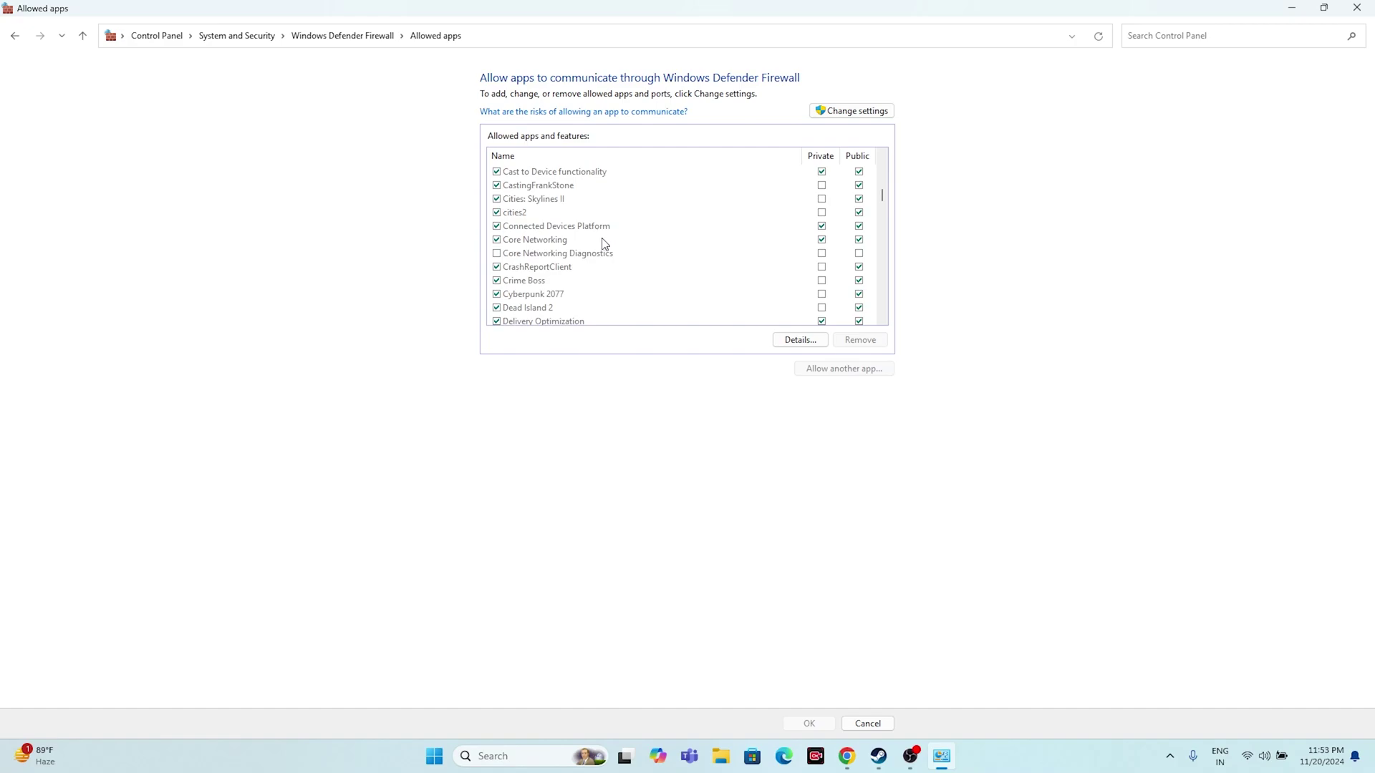
scroll(569, 208, down, 2)
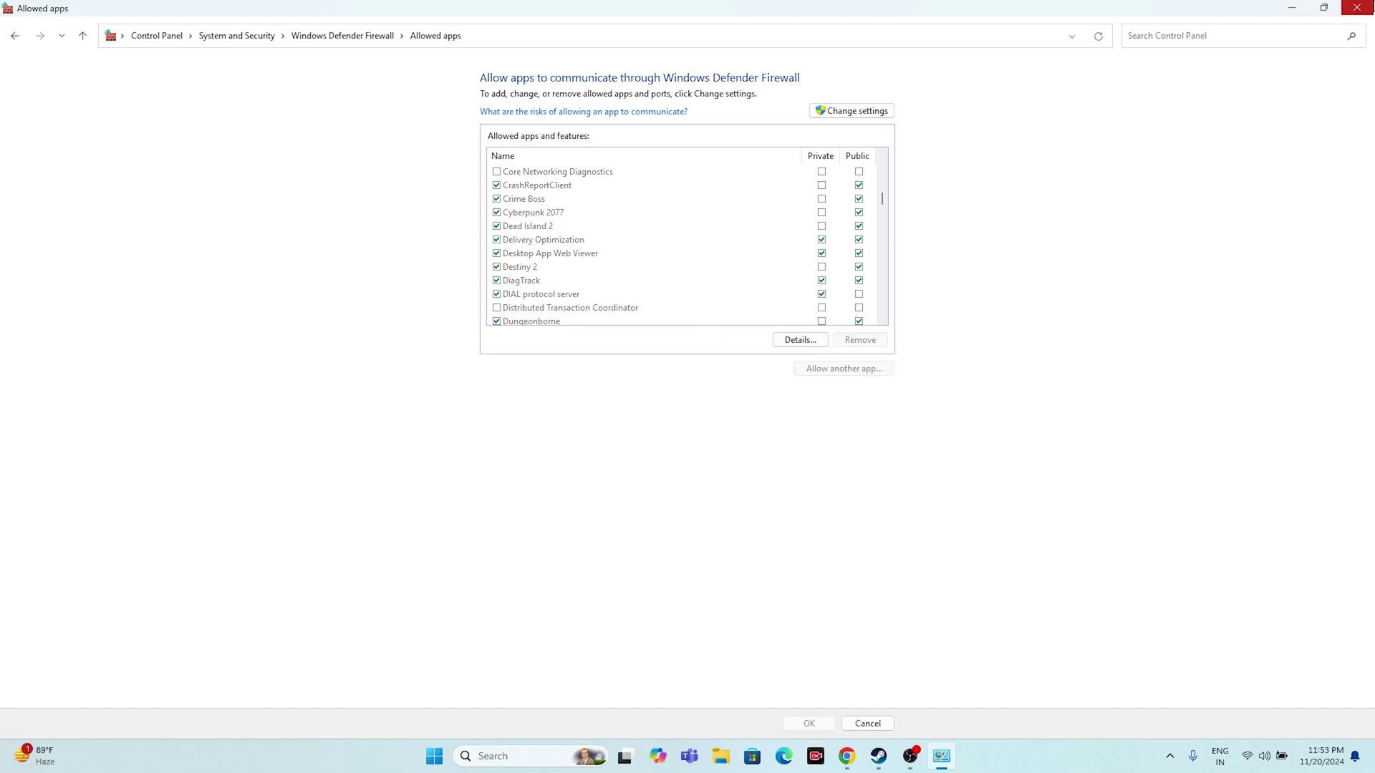
click(1357, 7)
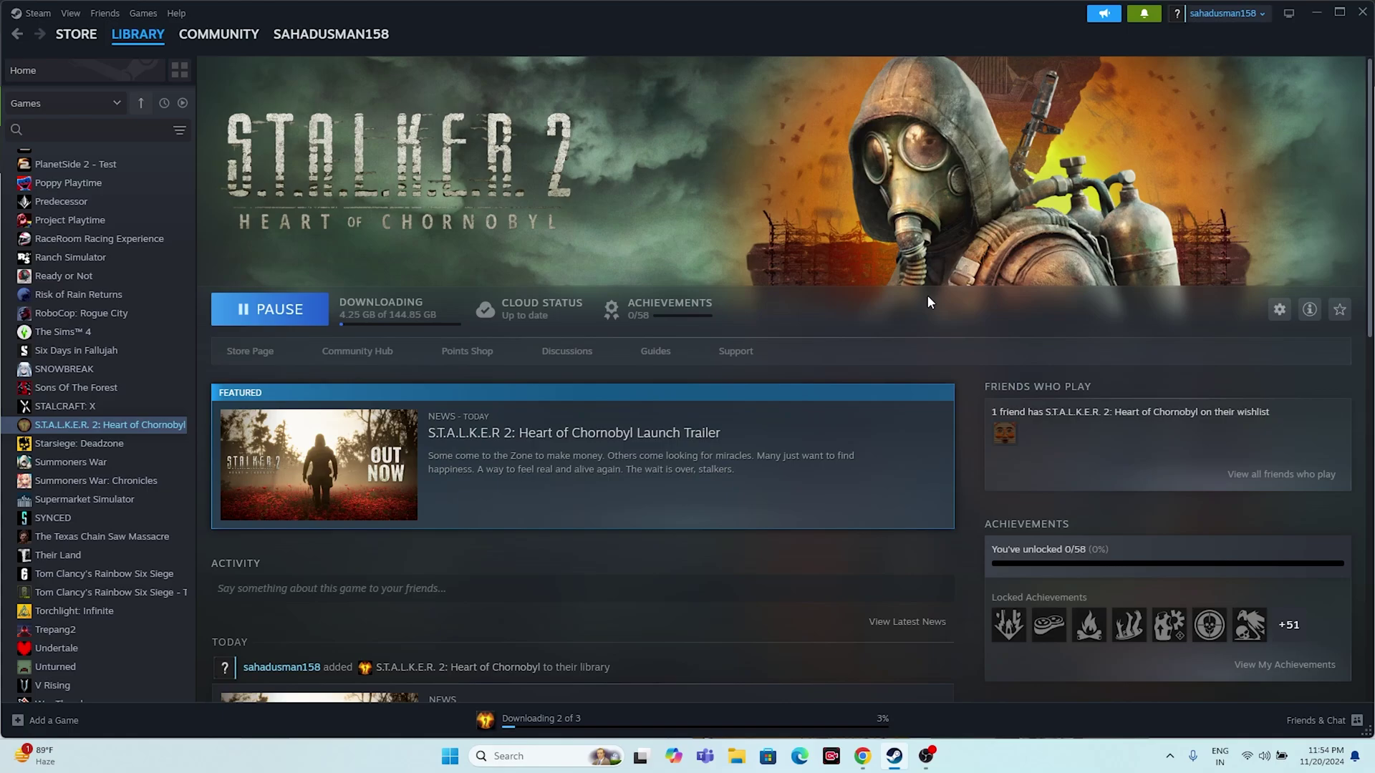
Search Windows for "system", open System Configuration and show its list of services.
click(501, 759)
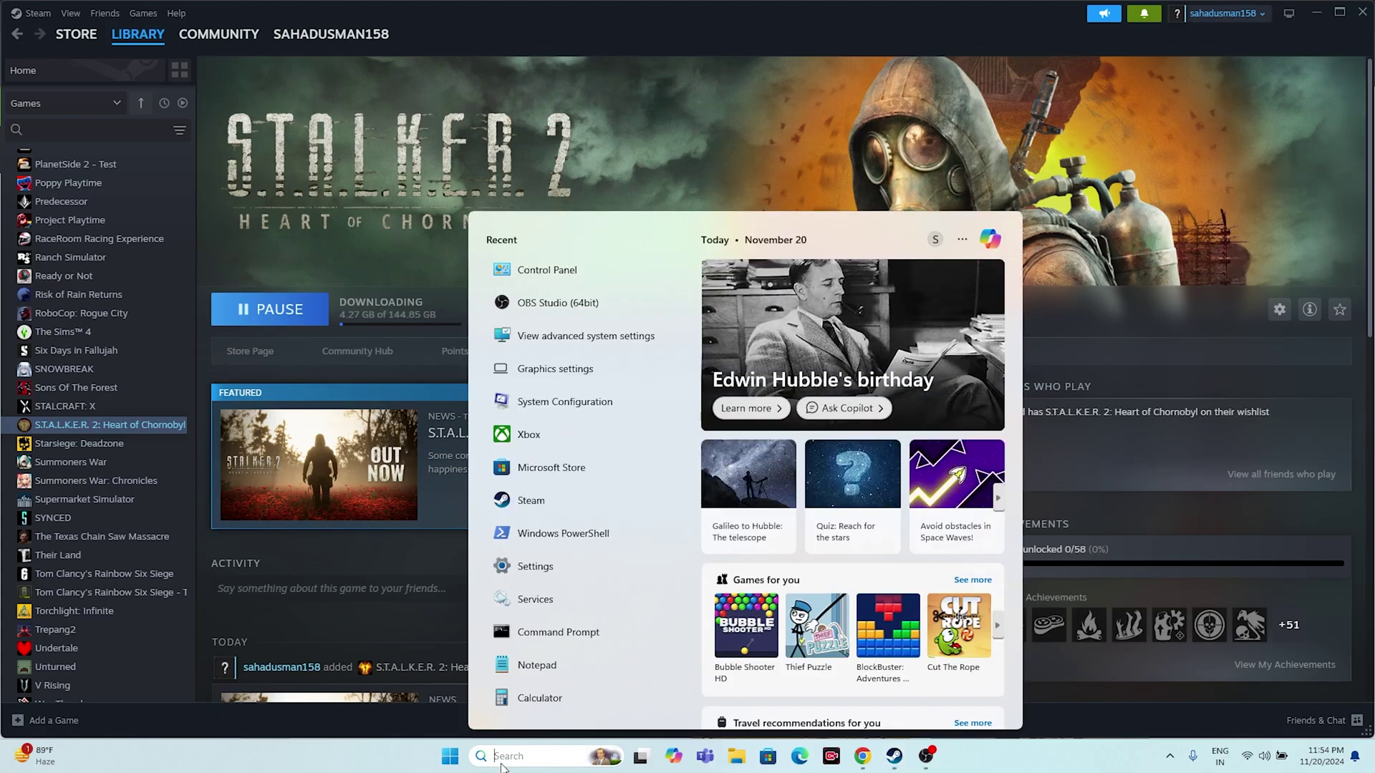
text(sys)
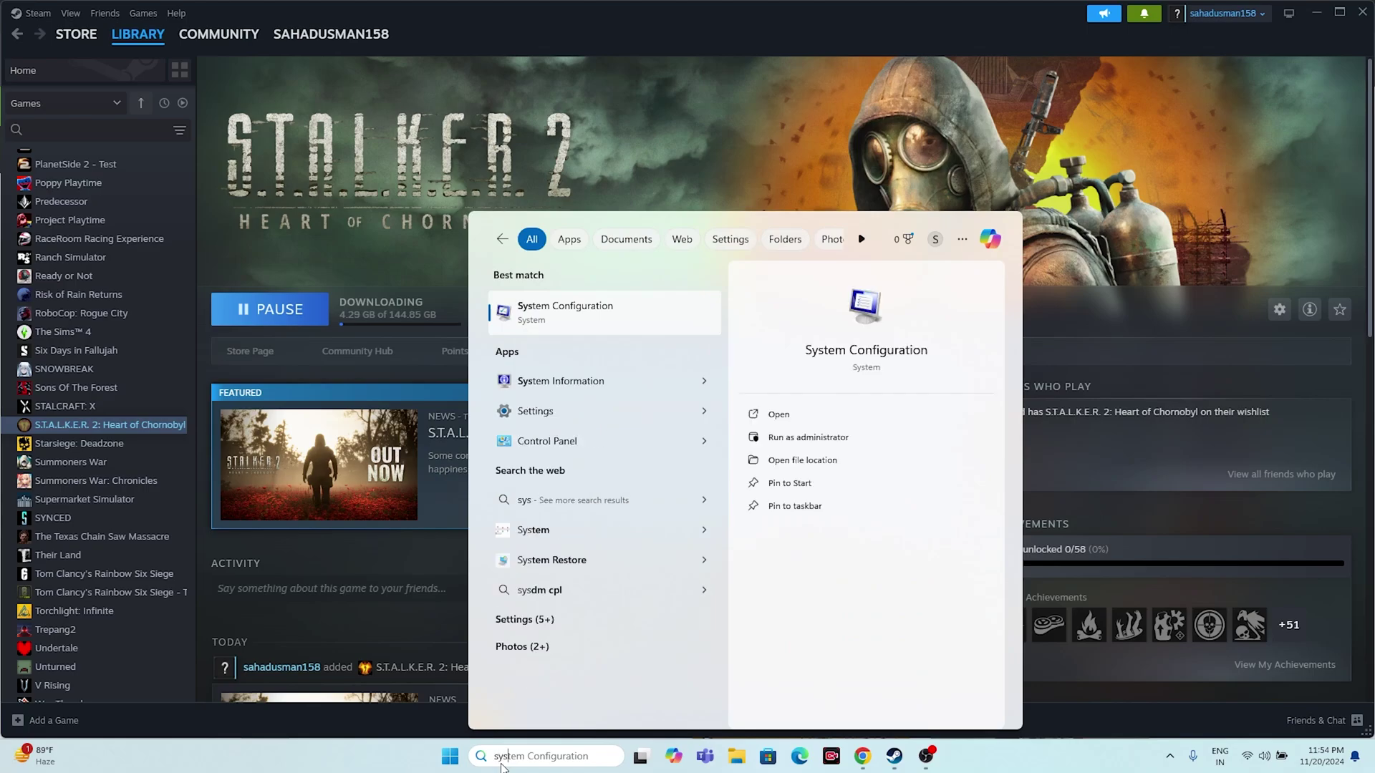
text(tem)
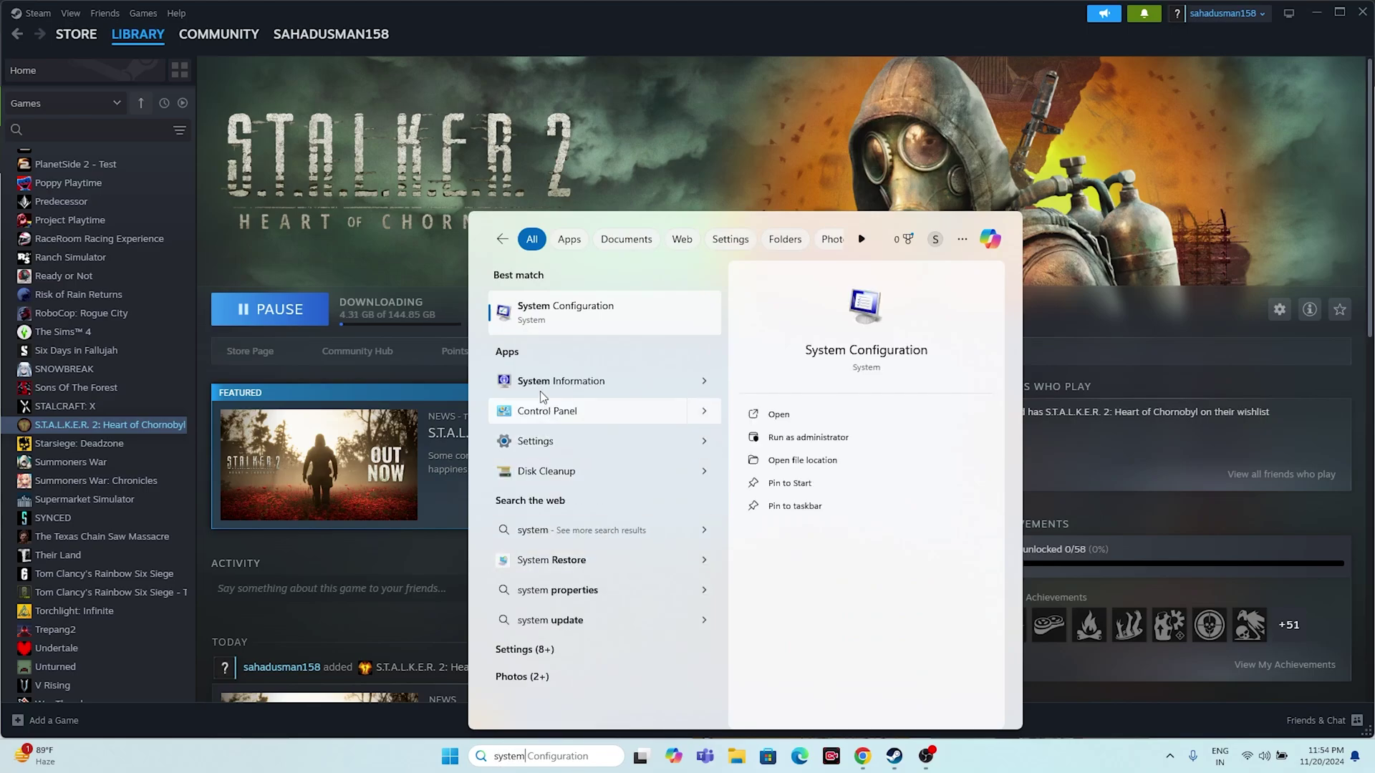
click(596, 297)
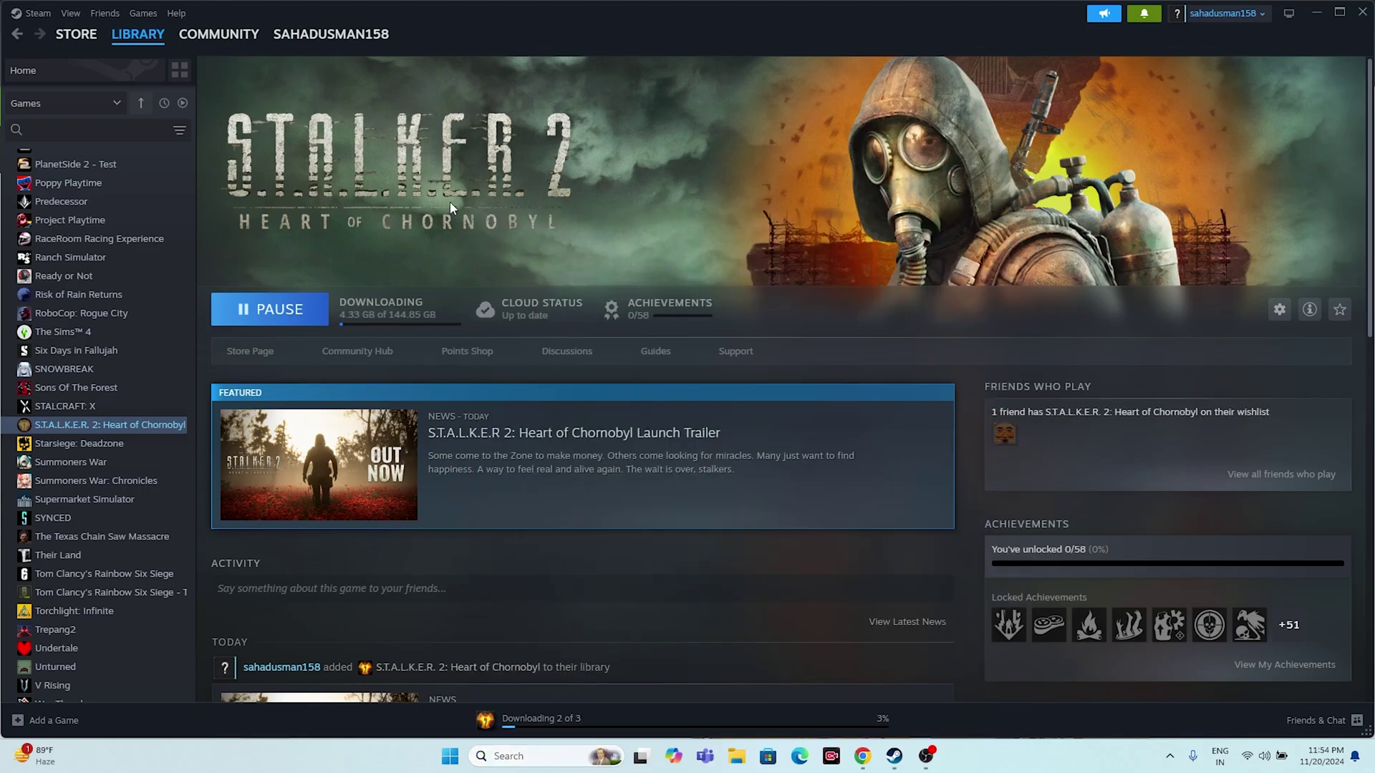
click(573, 265)
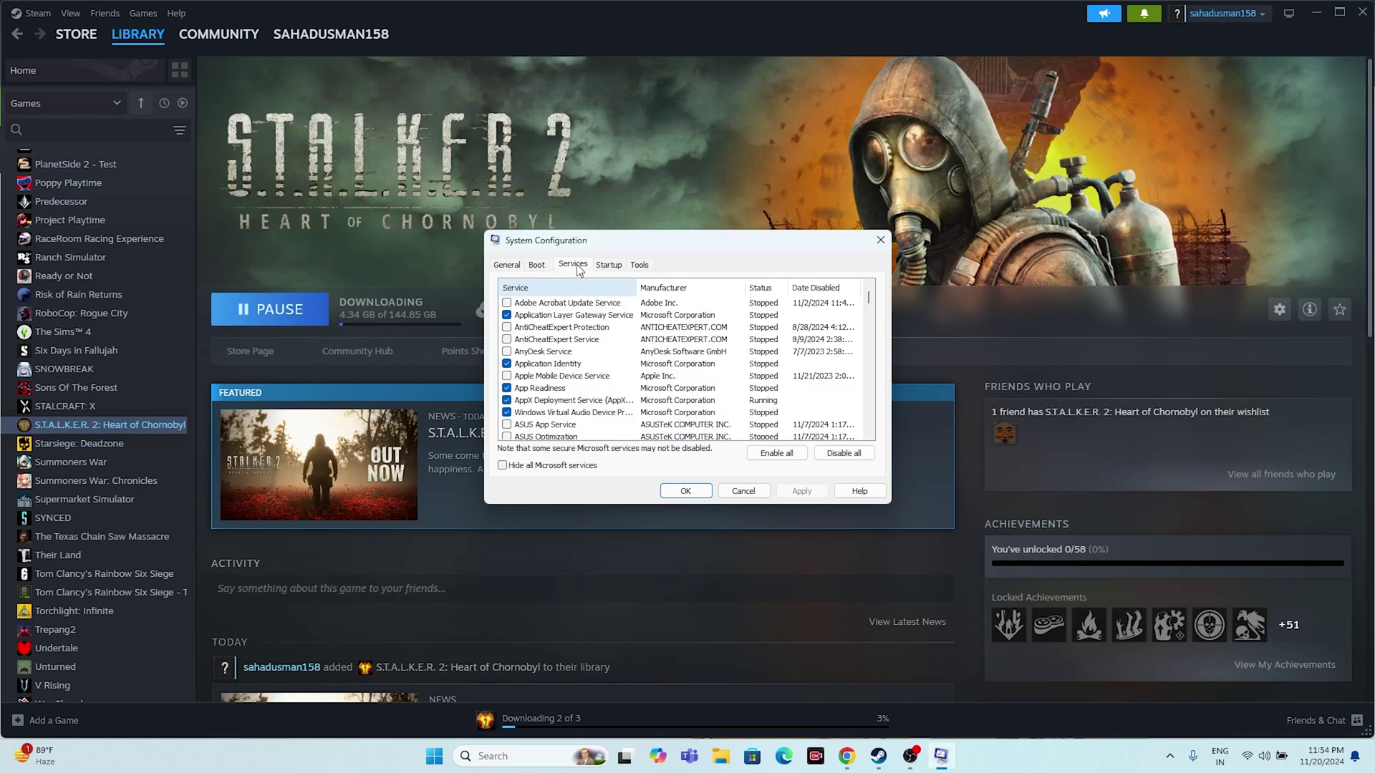
Hide all Microsoft services, disable all the remaining ones, apply the change and exit System Configuration without restarting.
click(843, 454)
click(505, 466)
click(799, 492)
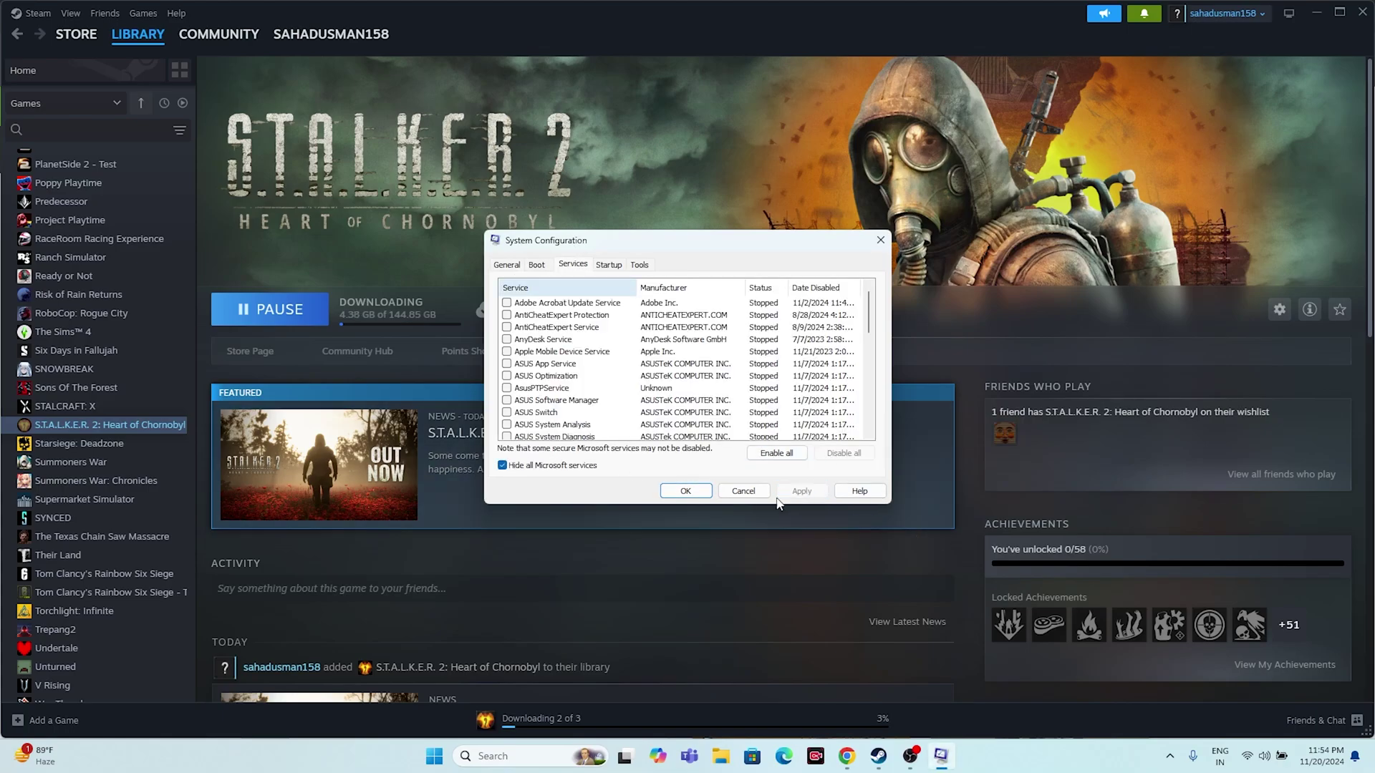
click(692, 493)
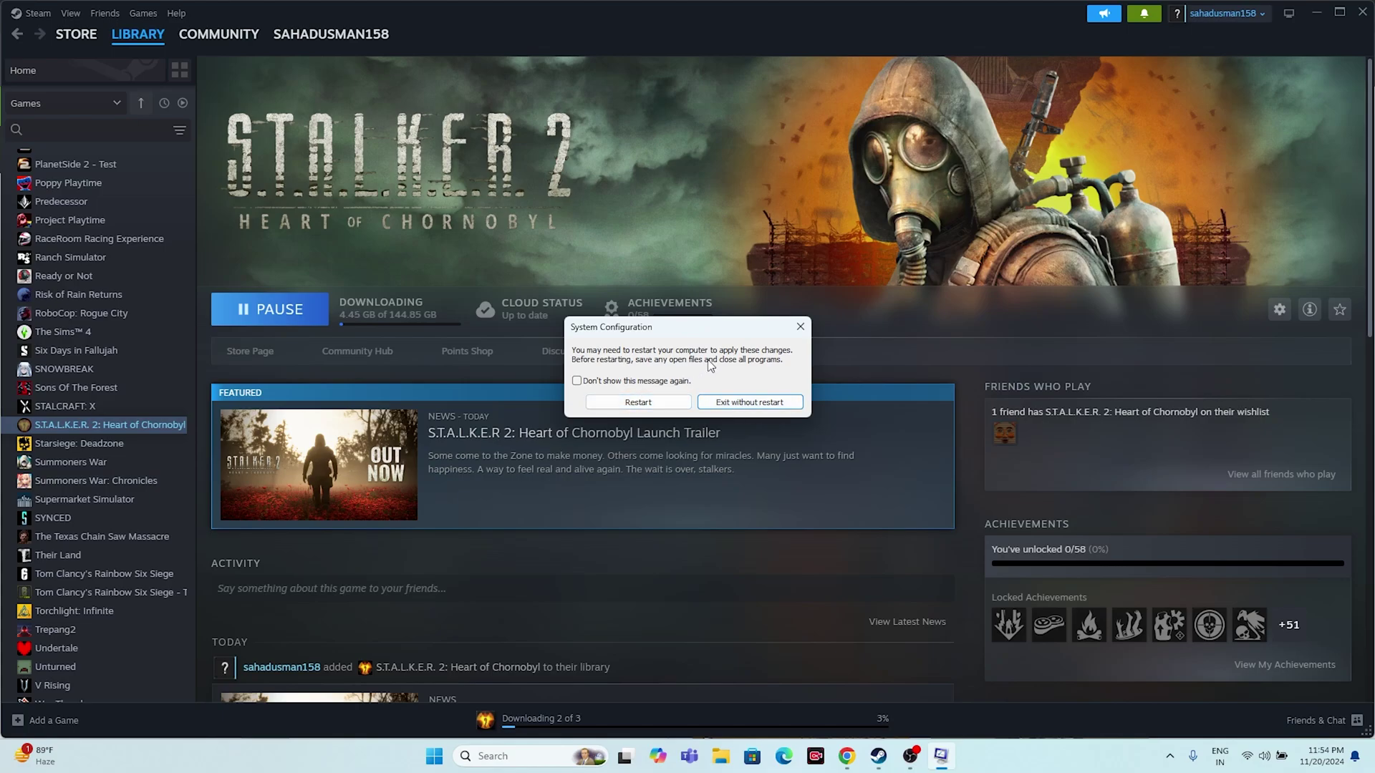
click(761, 410)
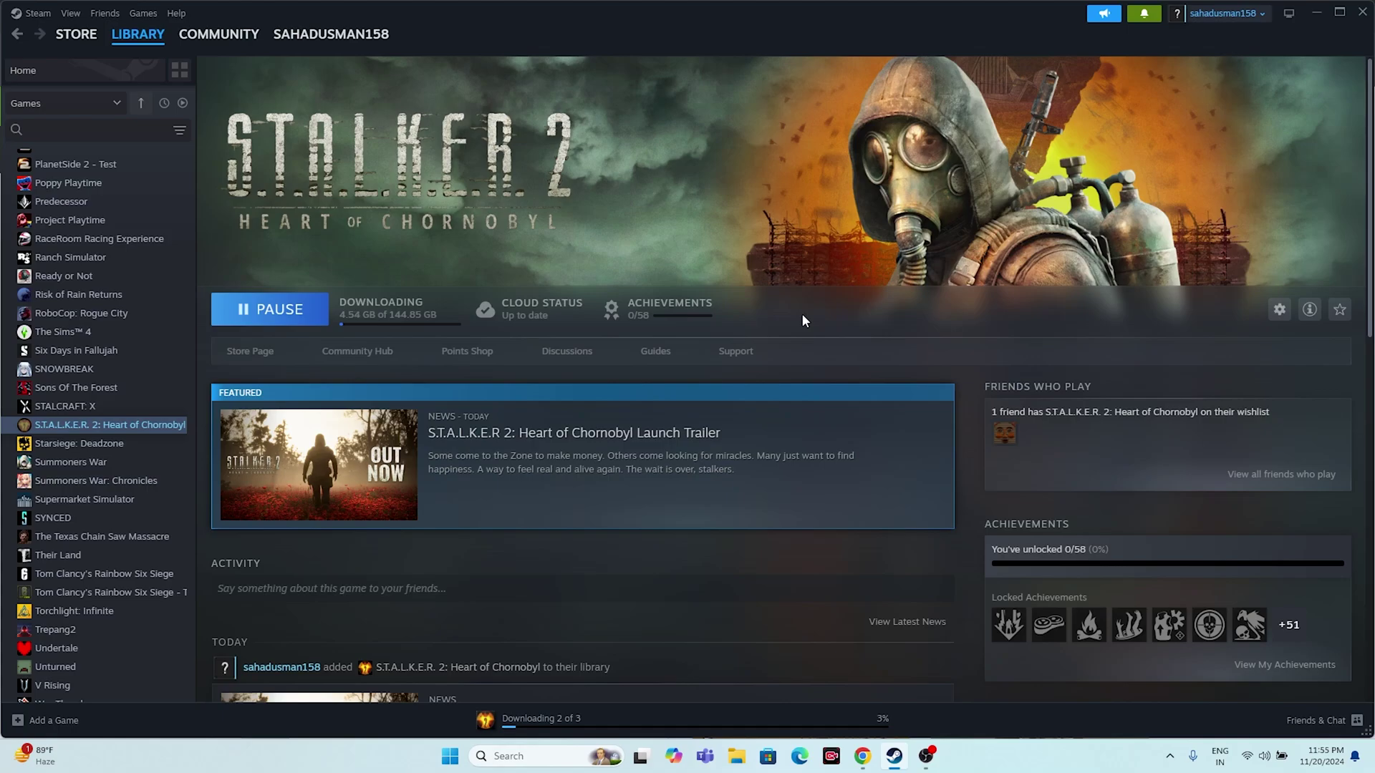
Find Microsoft Flight Simulator 2024 in the Steam library and open its properties.
scroll(117, 324, down, 3)
scroll(131, 493, up, 6)
scroll(132, 490, up, 7)
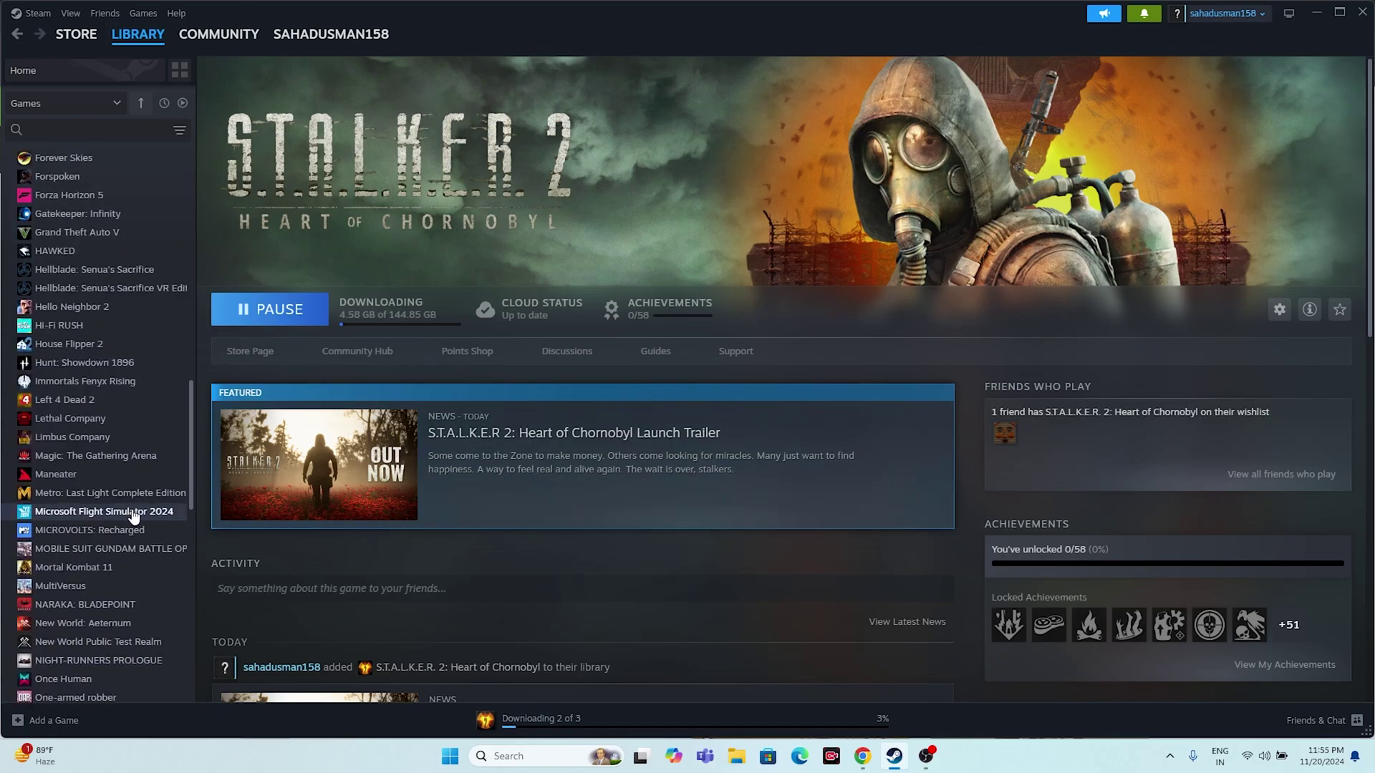
click(134, 510)
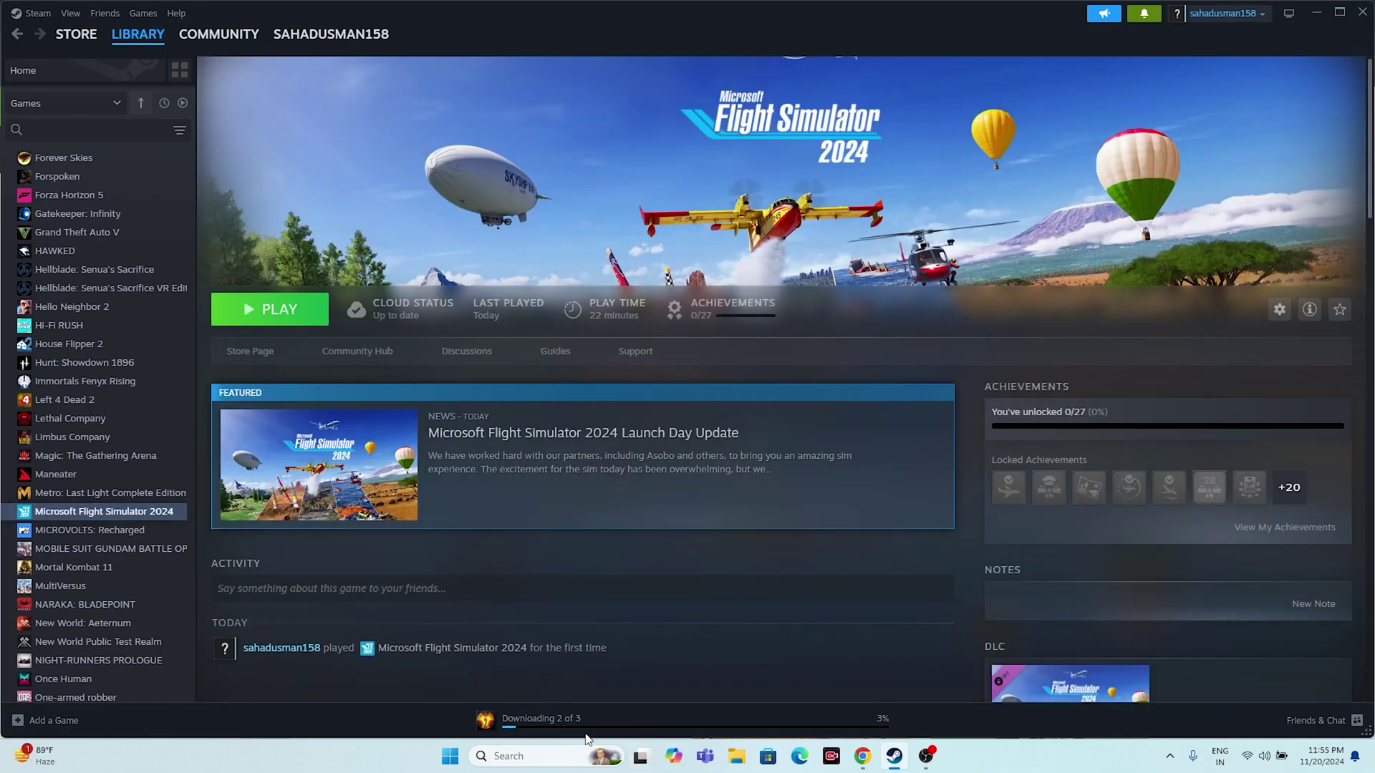
right_click(138, 514)
click(167, 620)
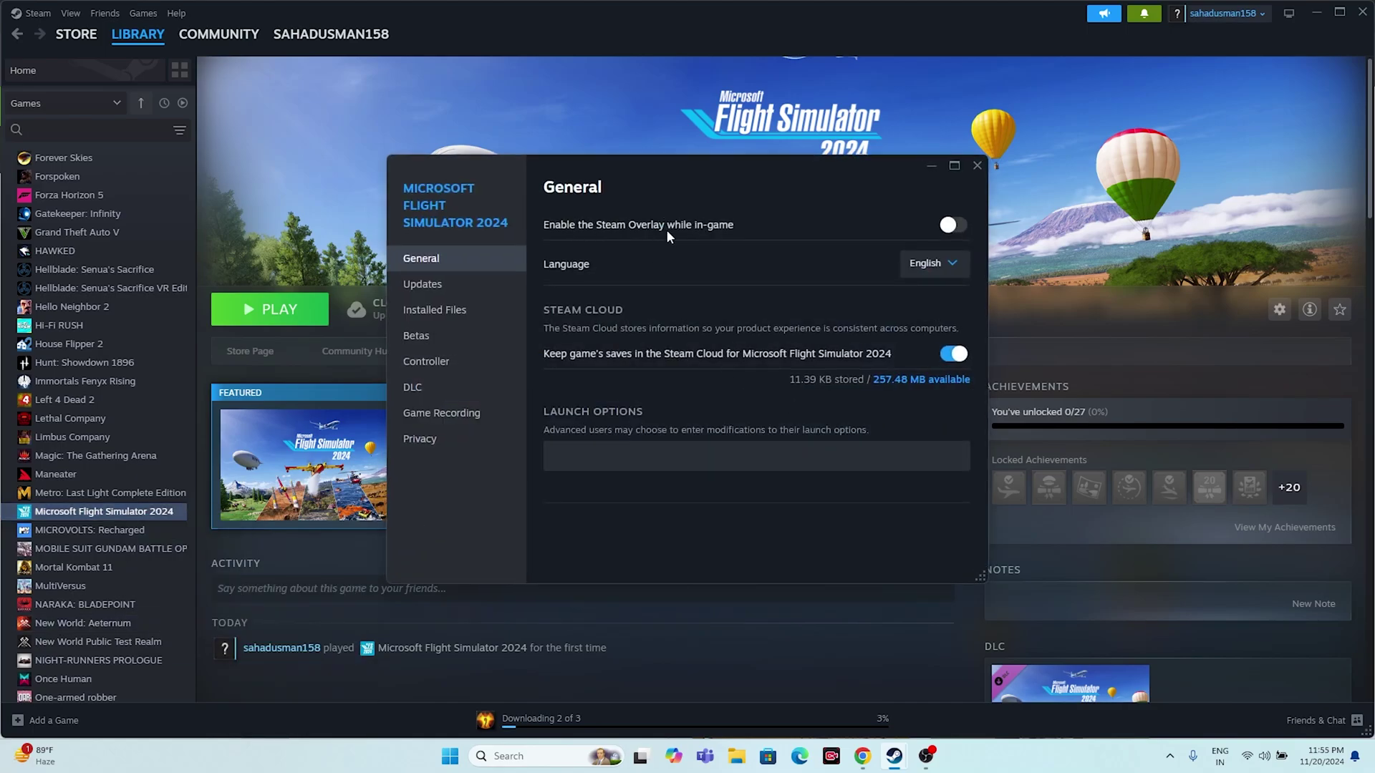
Toggle the in-game Steam Overlay for Microsoft Flight Simulator 2024 on and off, ending with it disabled.
click(947, 226)
click(947, 228)
click(949, 222)
click(946, 225)
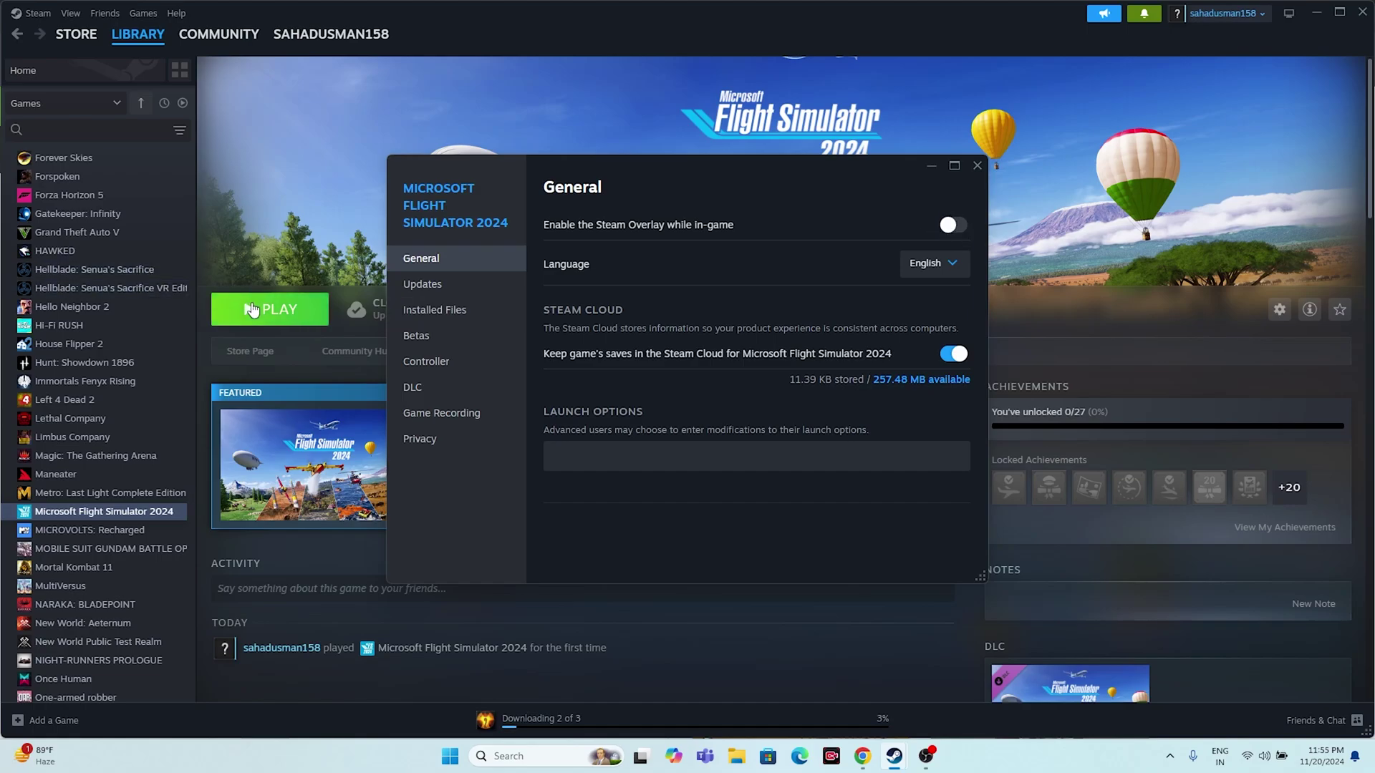
Enter the launch option -dx11 for Microsoft Flight Simulator 2024, and replace it with one beginning with -d3d.
drag(700, 188, 769, 108)
click(673, 377)
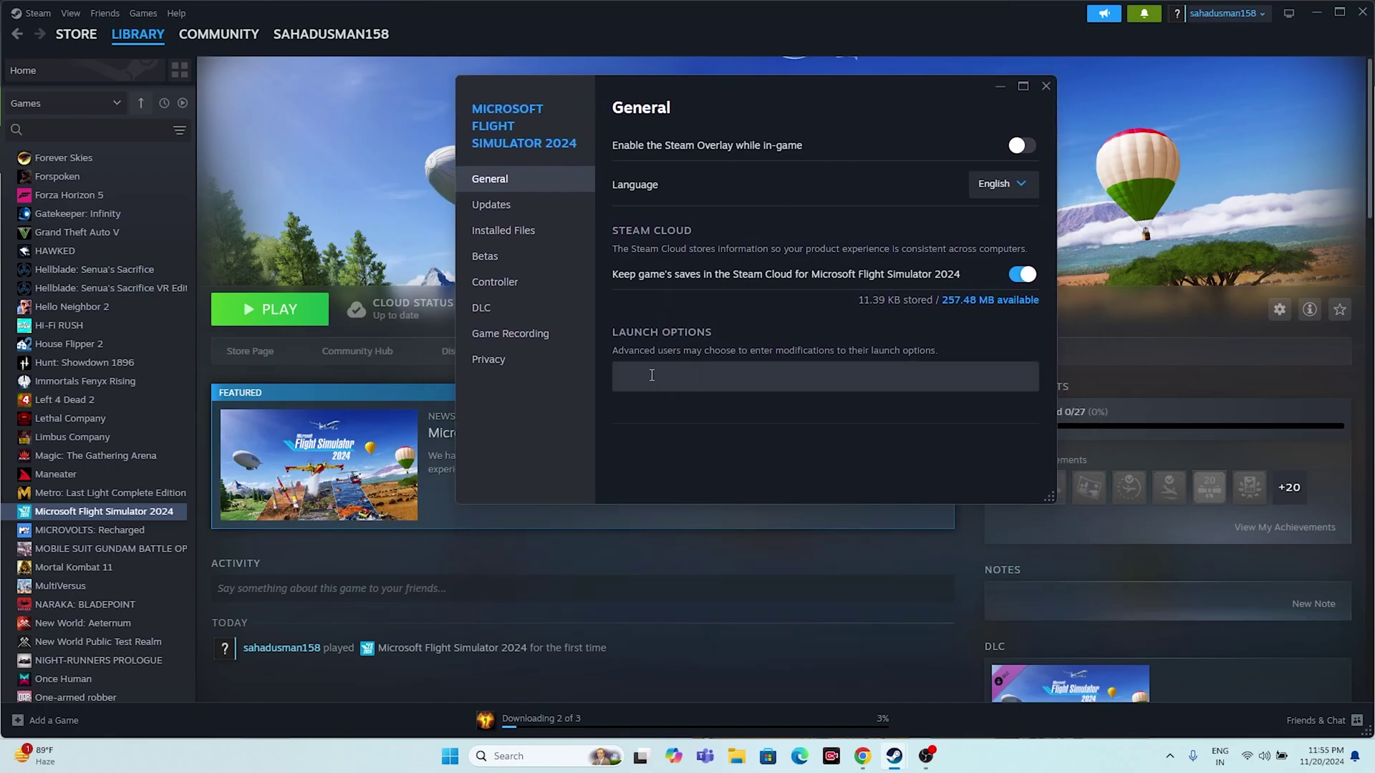
click(651, 375)
text(-dx11)
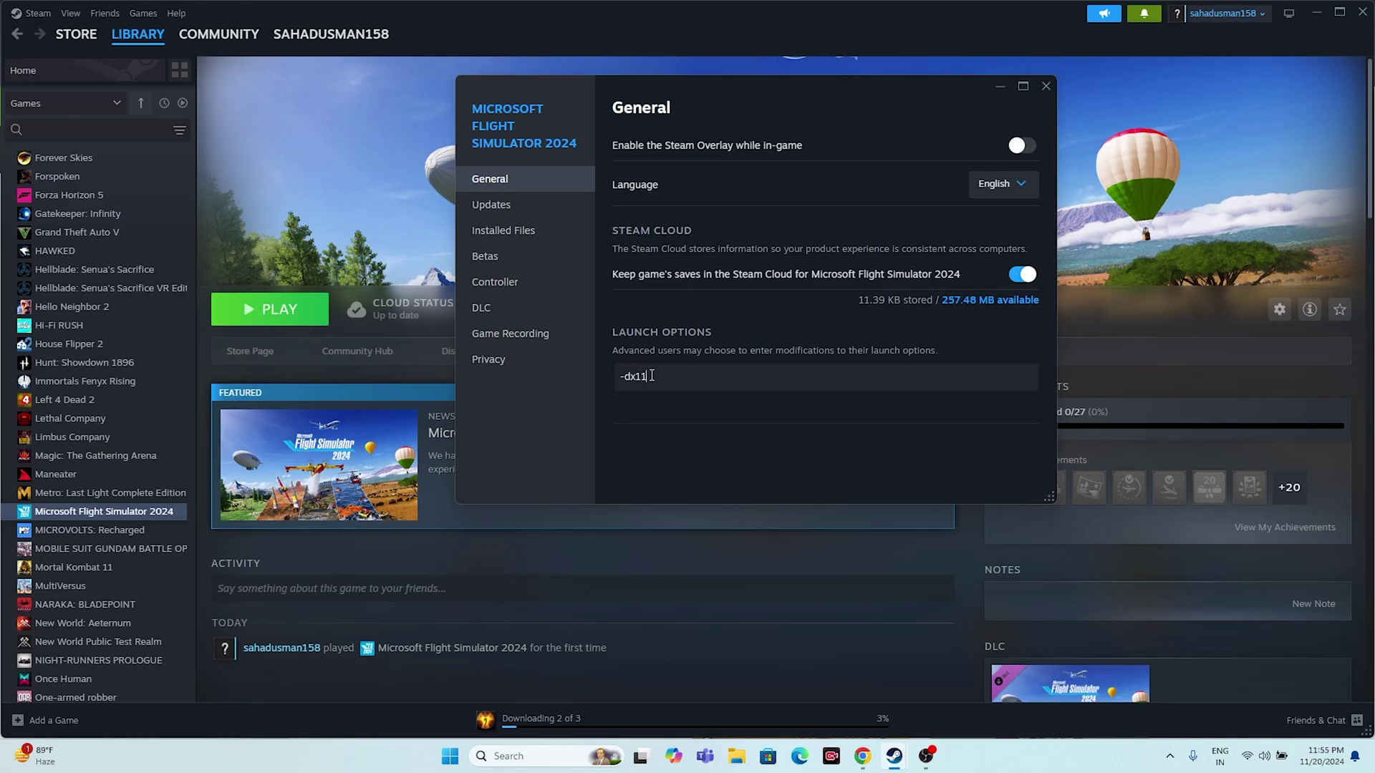
text(2)
key(BackSpace)
text(3d)
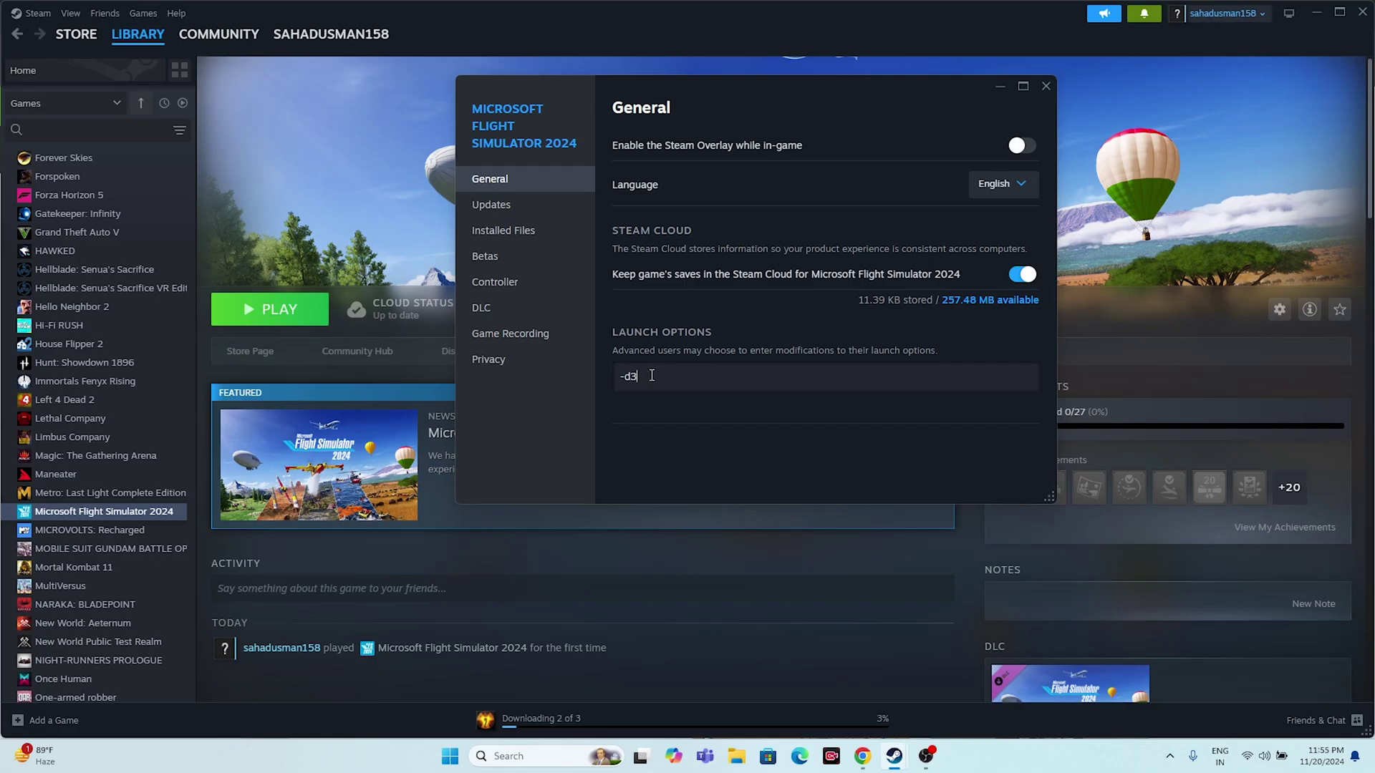
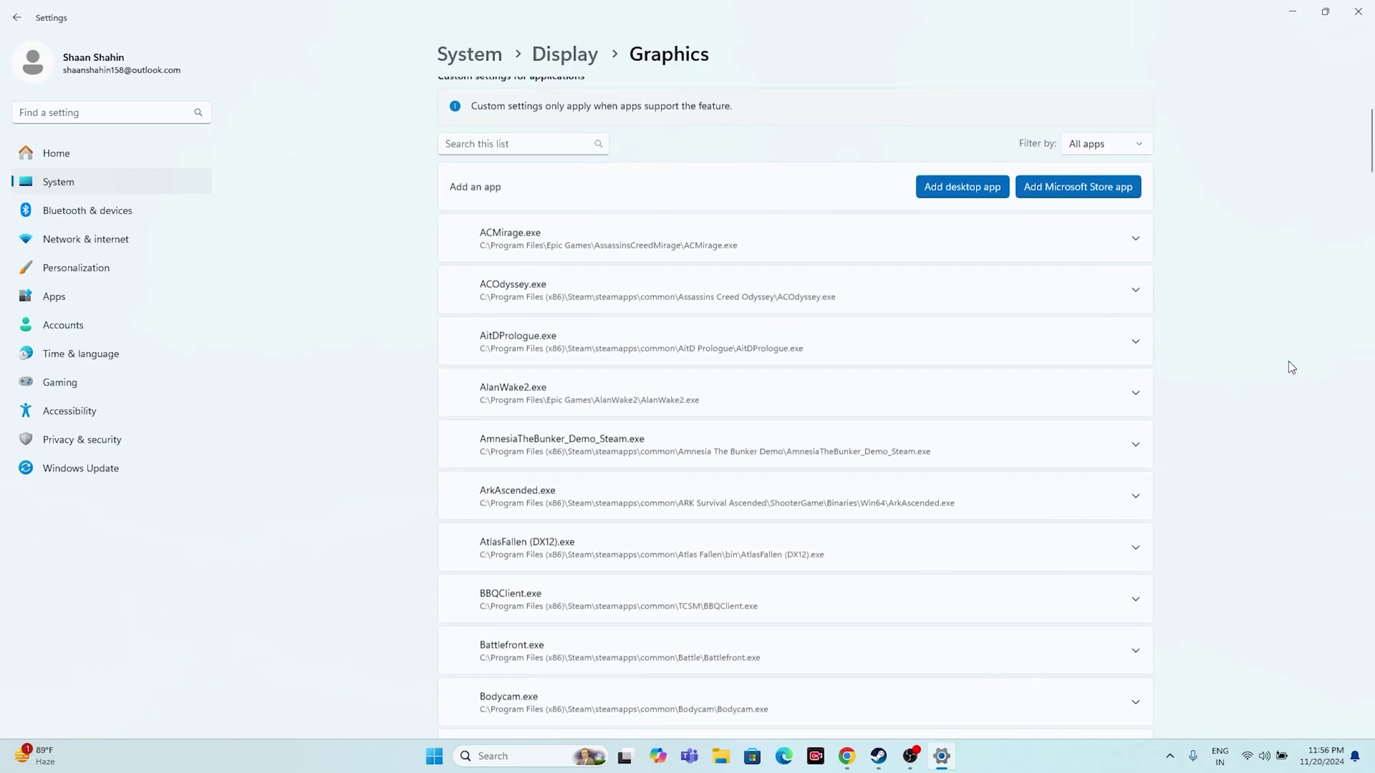
Start adding a desktop app to the custom graphics settings and browse to Program Files (x86) on Local Disk (C:).
scroll(1288, 361, up, 8)
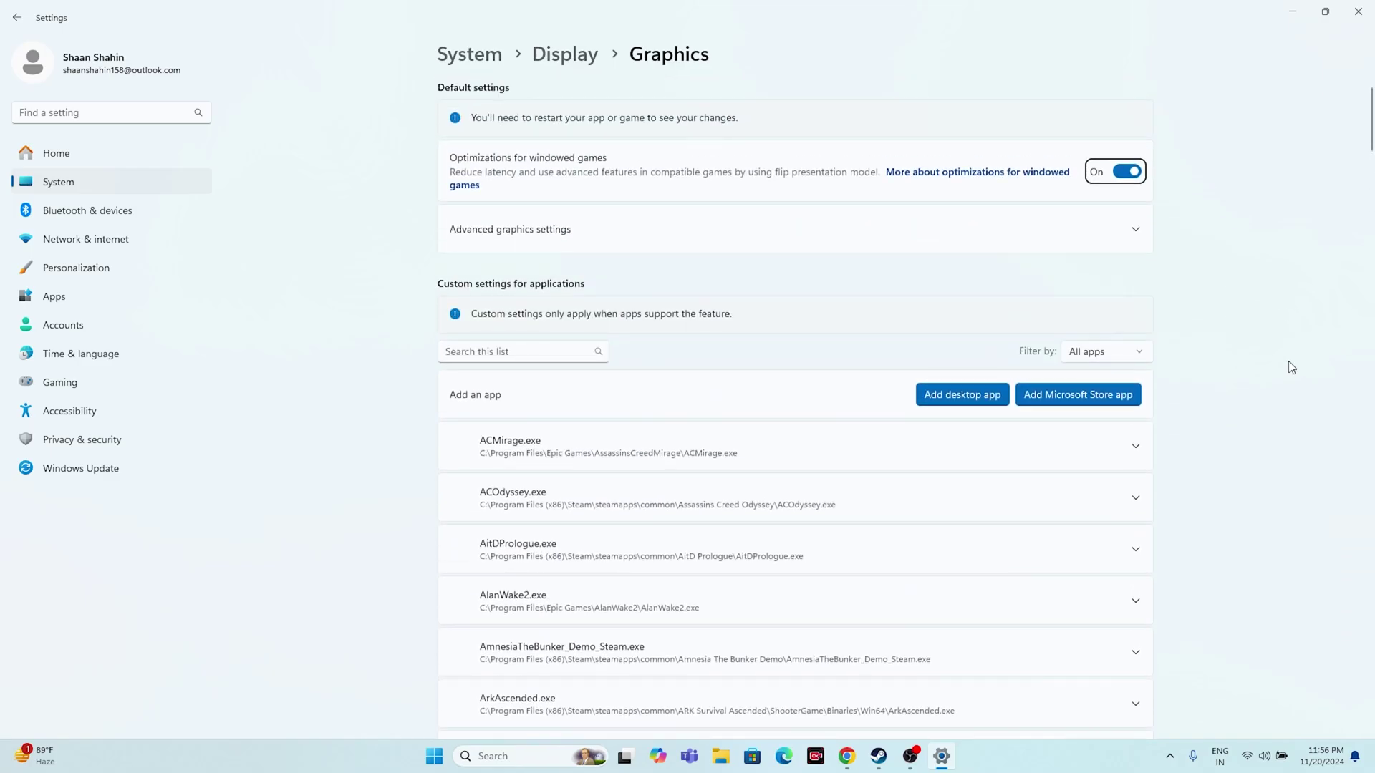
scroll(1288, 362, down, 4)
scroll(1295, 366, up, 4)
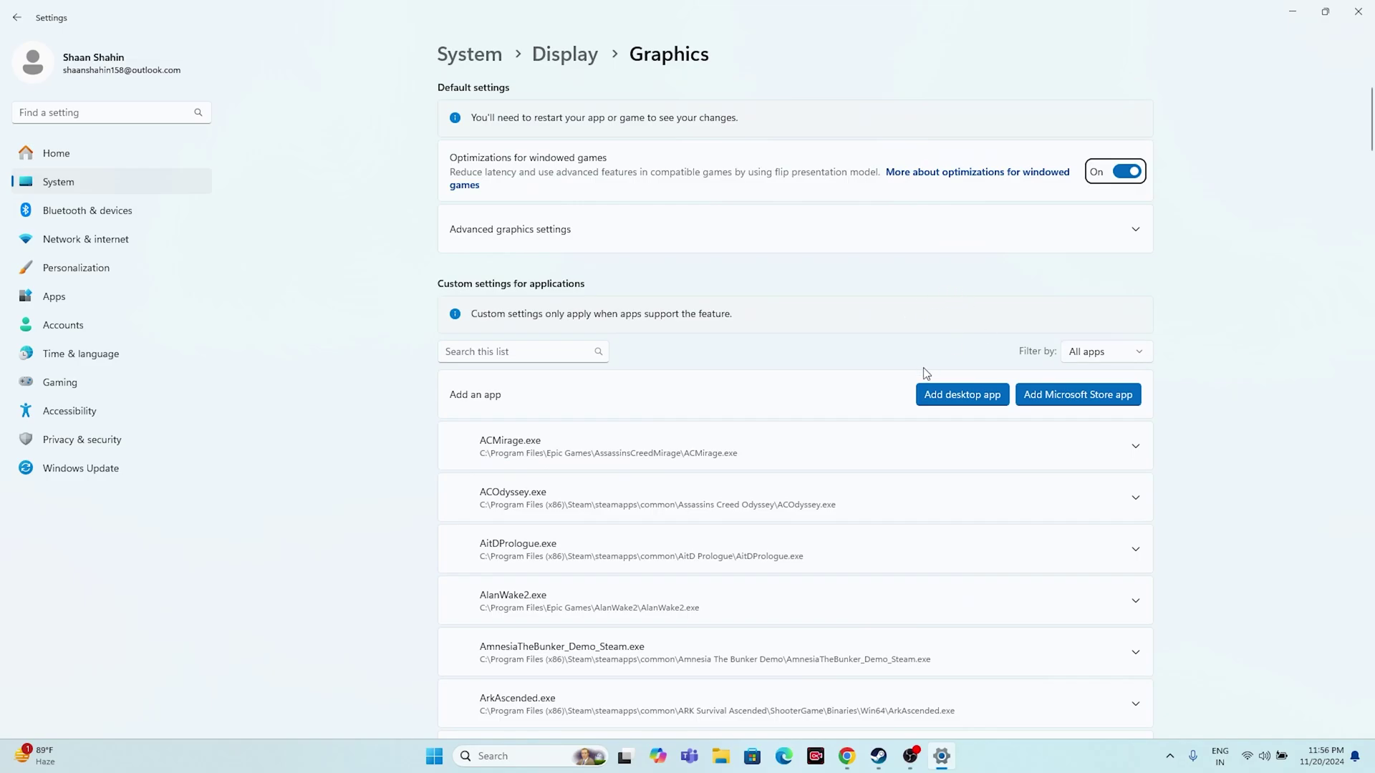
click(964, 397)
scroll(108, 271, down, 1)
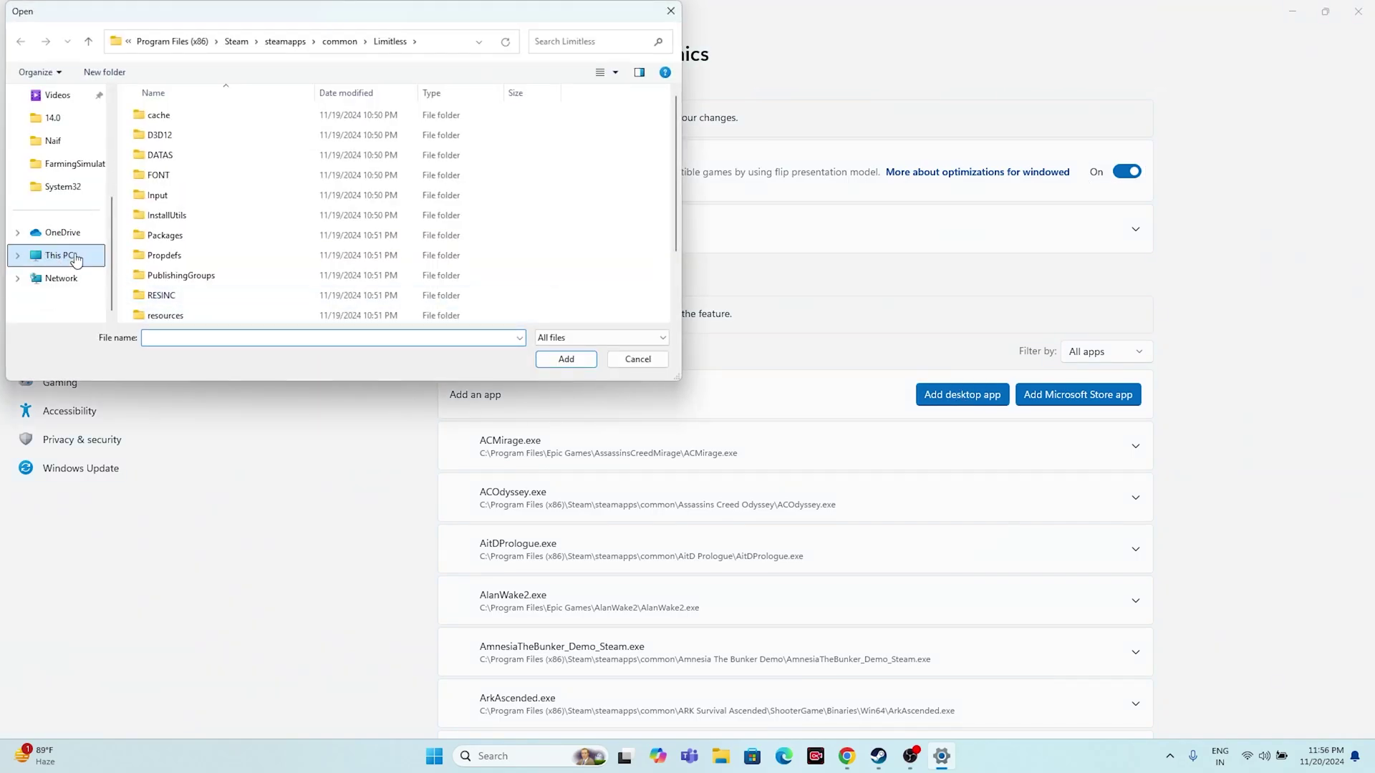
click(75, 259)
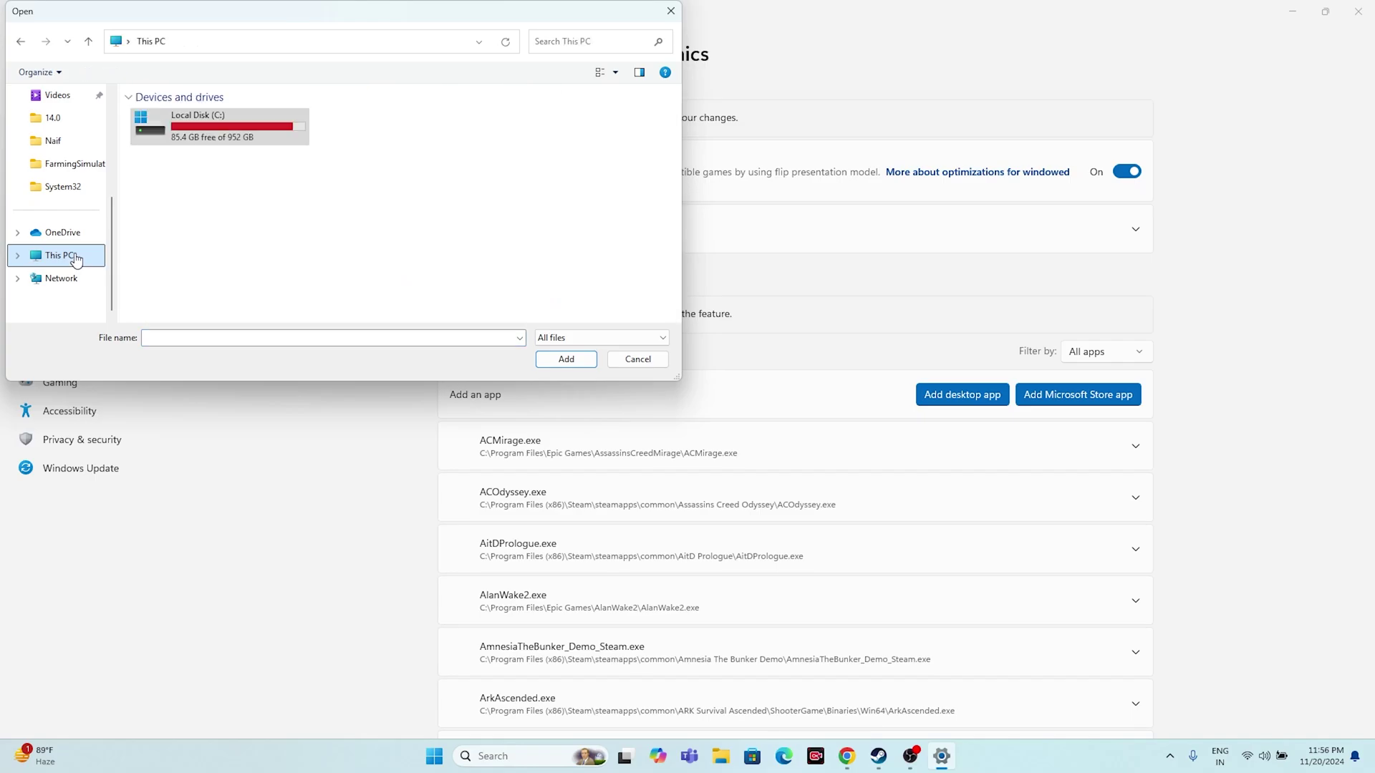
double_click(226, 131)
click(216, 297)
double_click(216, 297)
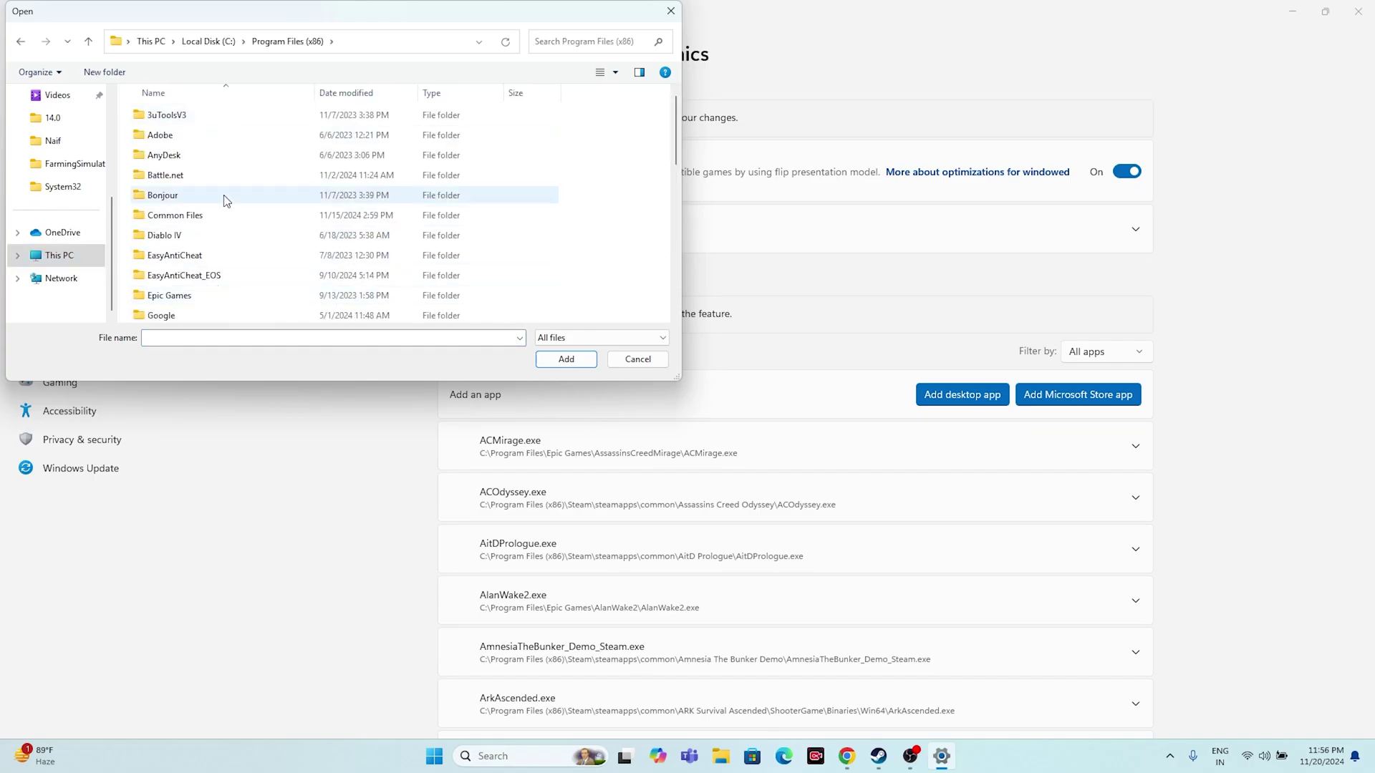
Browse through Steam, steamapps and common to open the game's Limitless folder.
scroll(215, 204, down, 6)
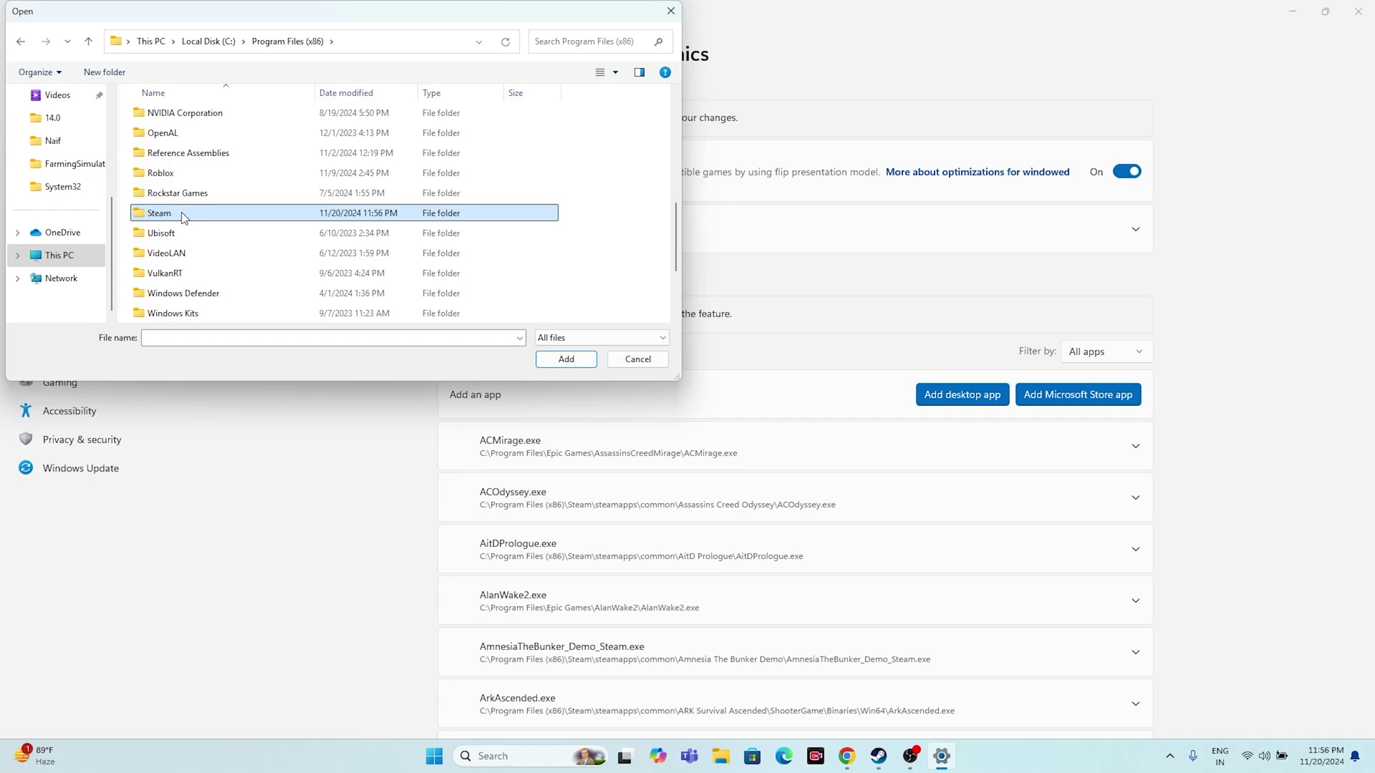
double_click(191, 208)
scroll(191, 215, down, 3)
double_click(191, 273)
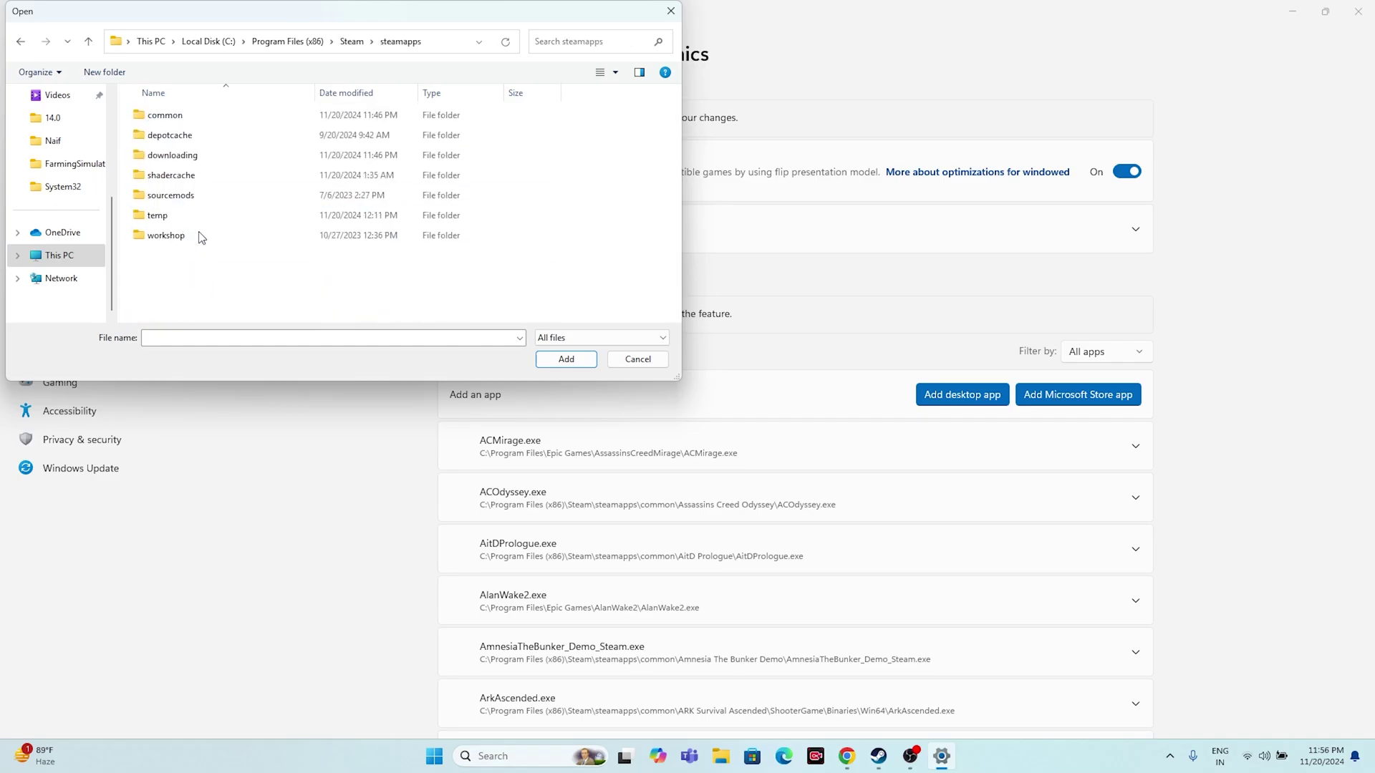
double_click(187, 116)
scroll(268, 160, down, 7)
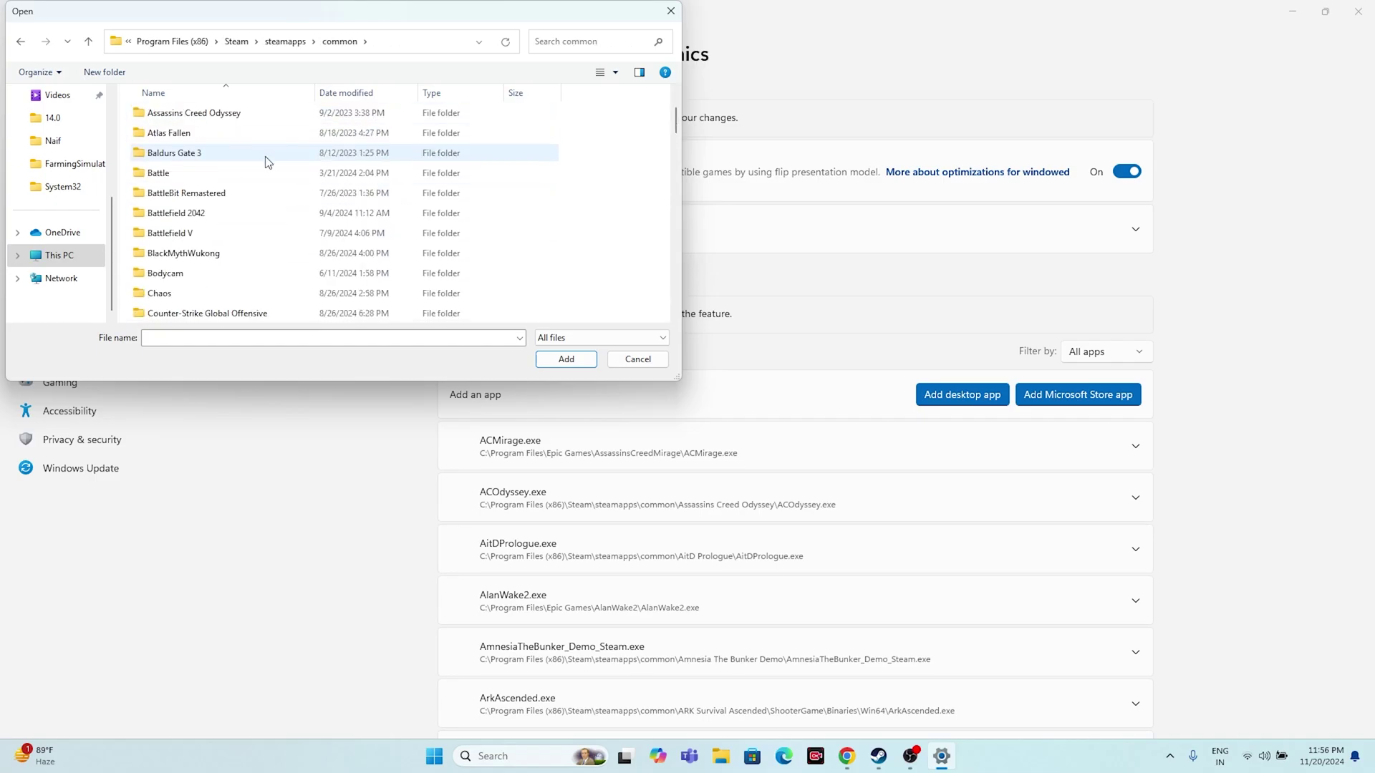
scroll(265, 159, down, 5)
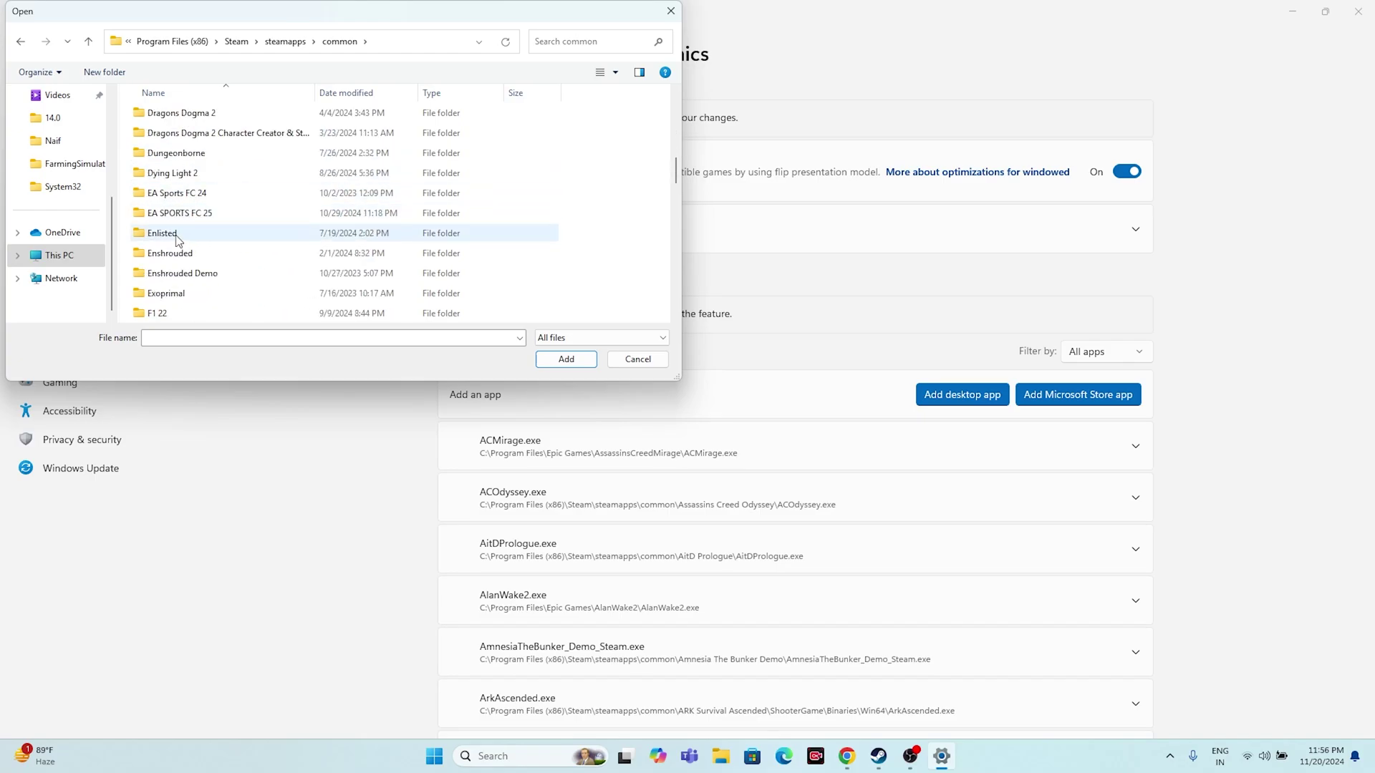
scroll(218, 247, down, 4)
scroll(237, 205, down, 2)
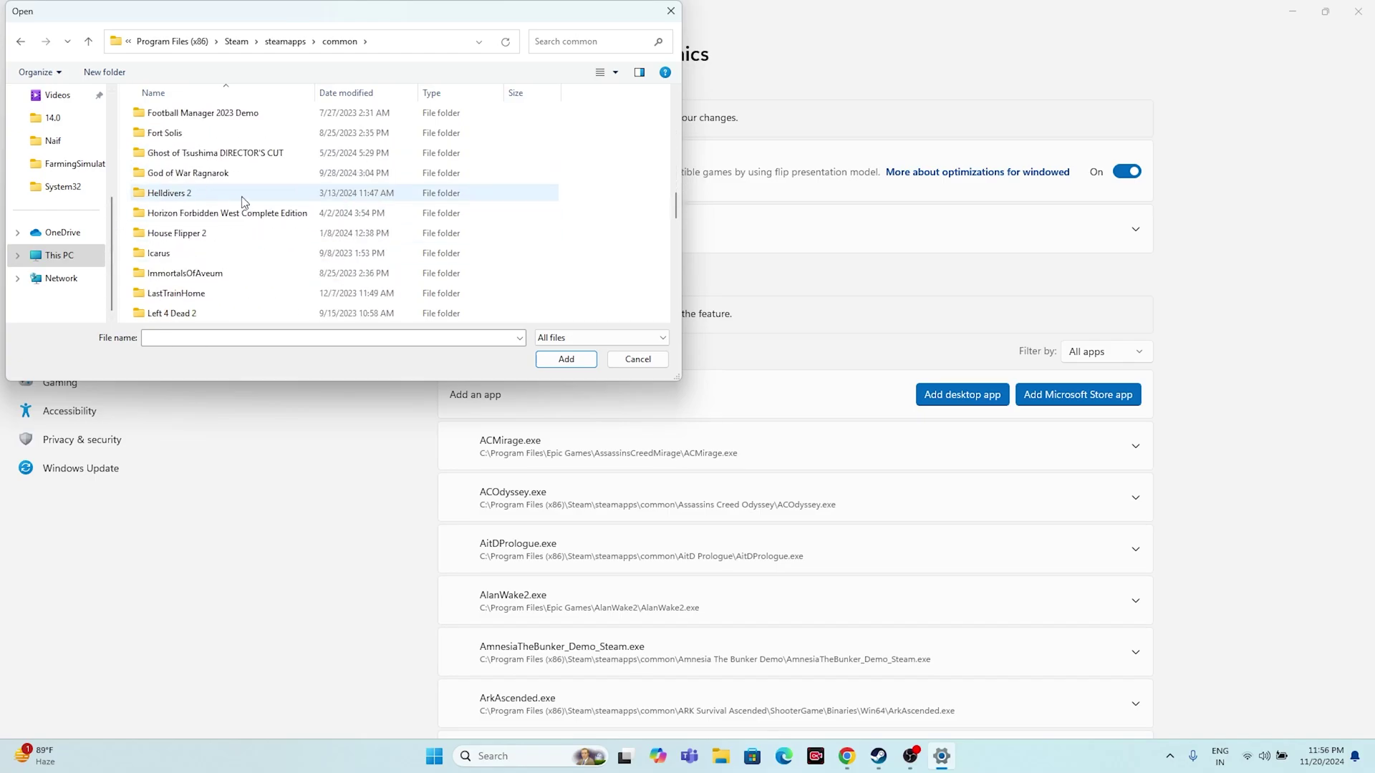
scroll(224, 212, down, 2)
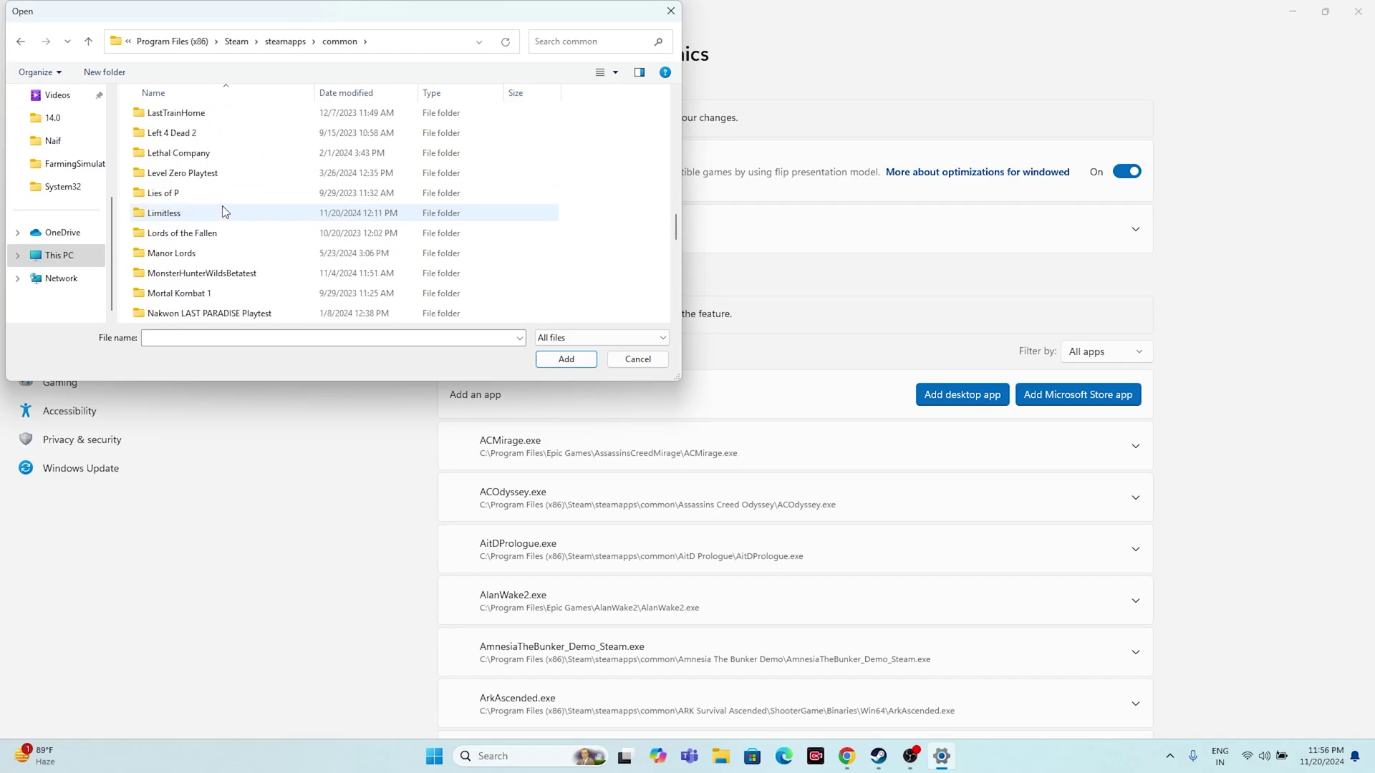
double_click(174, 216)
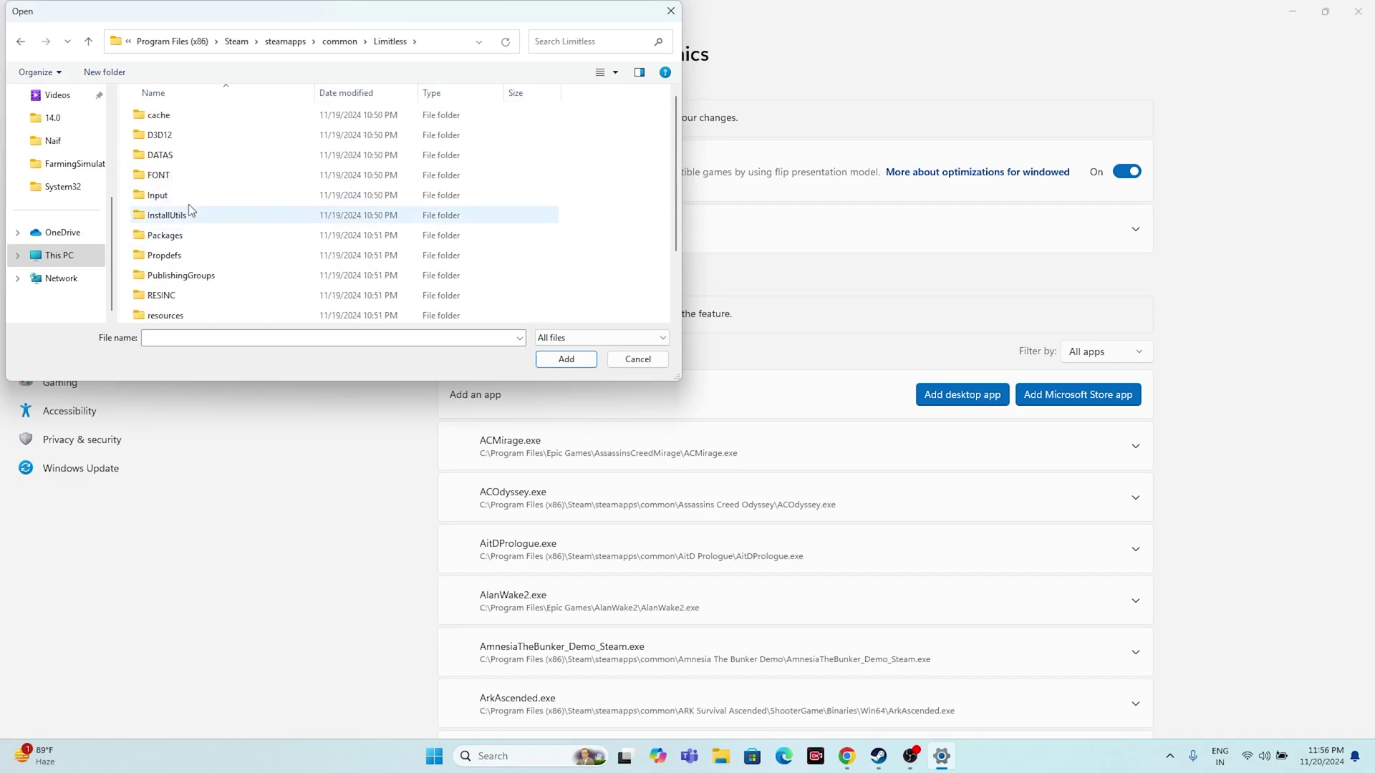
Add the FlightSimulator2024 application to the custom graphics settings and locate its entry in the app list.
click(223, 315)
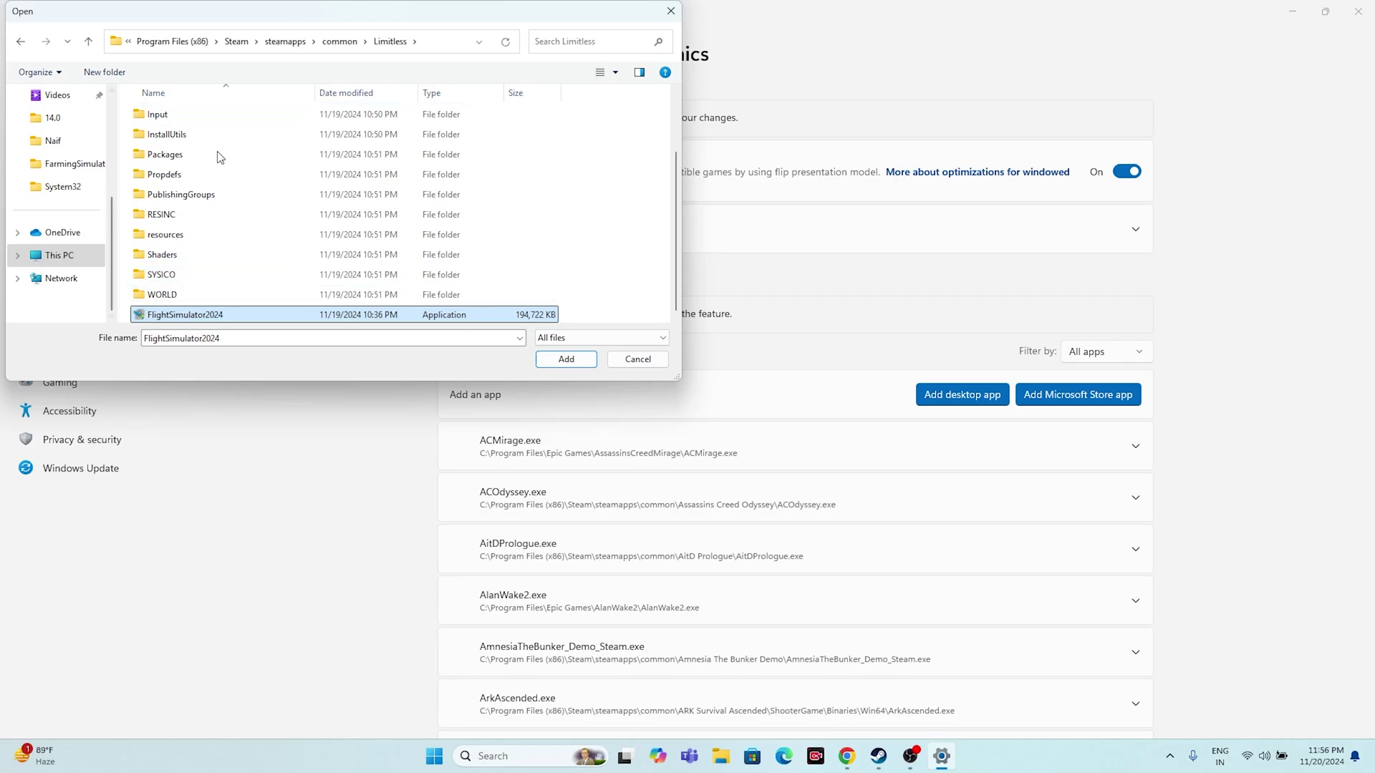
click(566, 358)
scroll(1350, 329, down, 5)
scroll(1351, 329, down, 15)
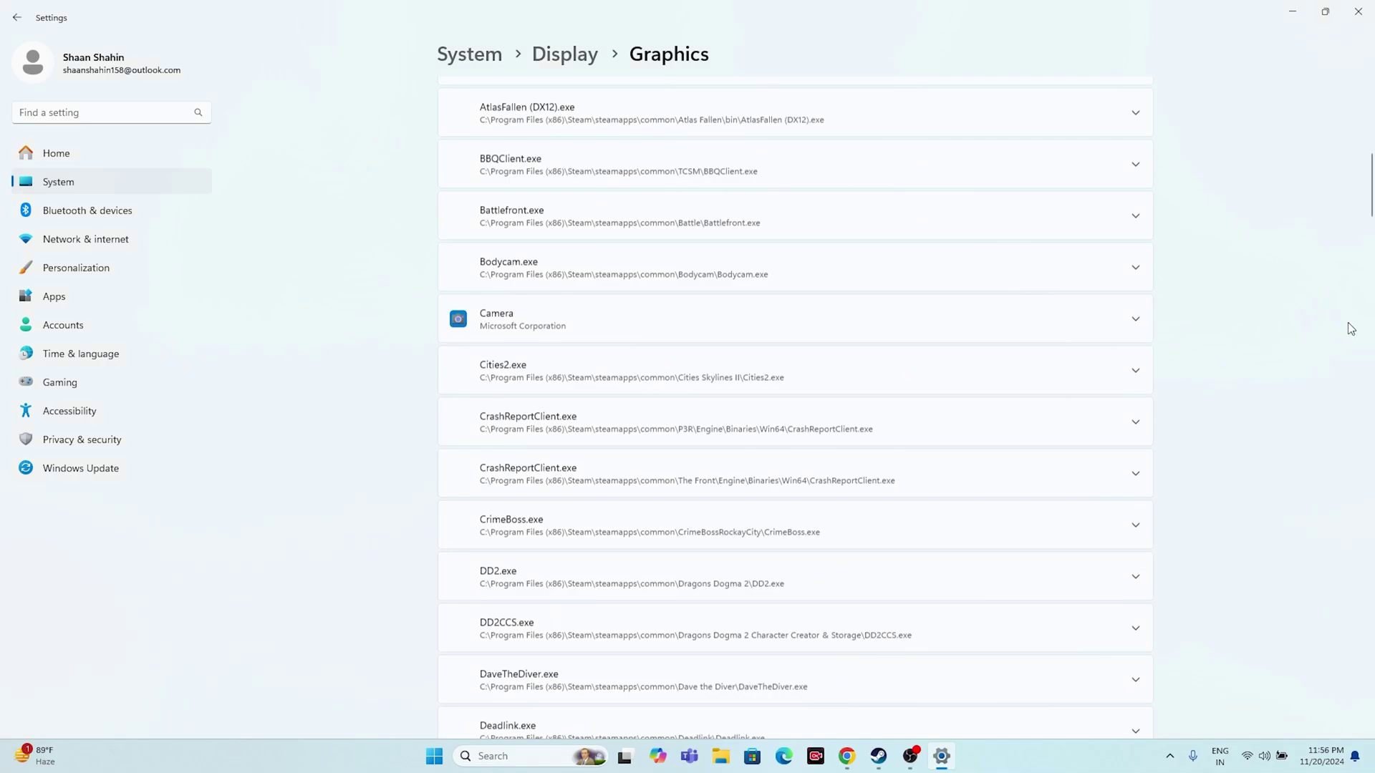
scroll(1351, 329, down, 3)
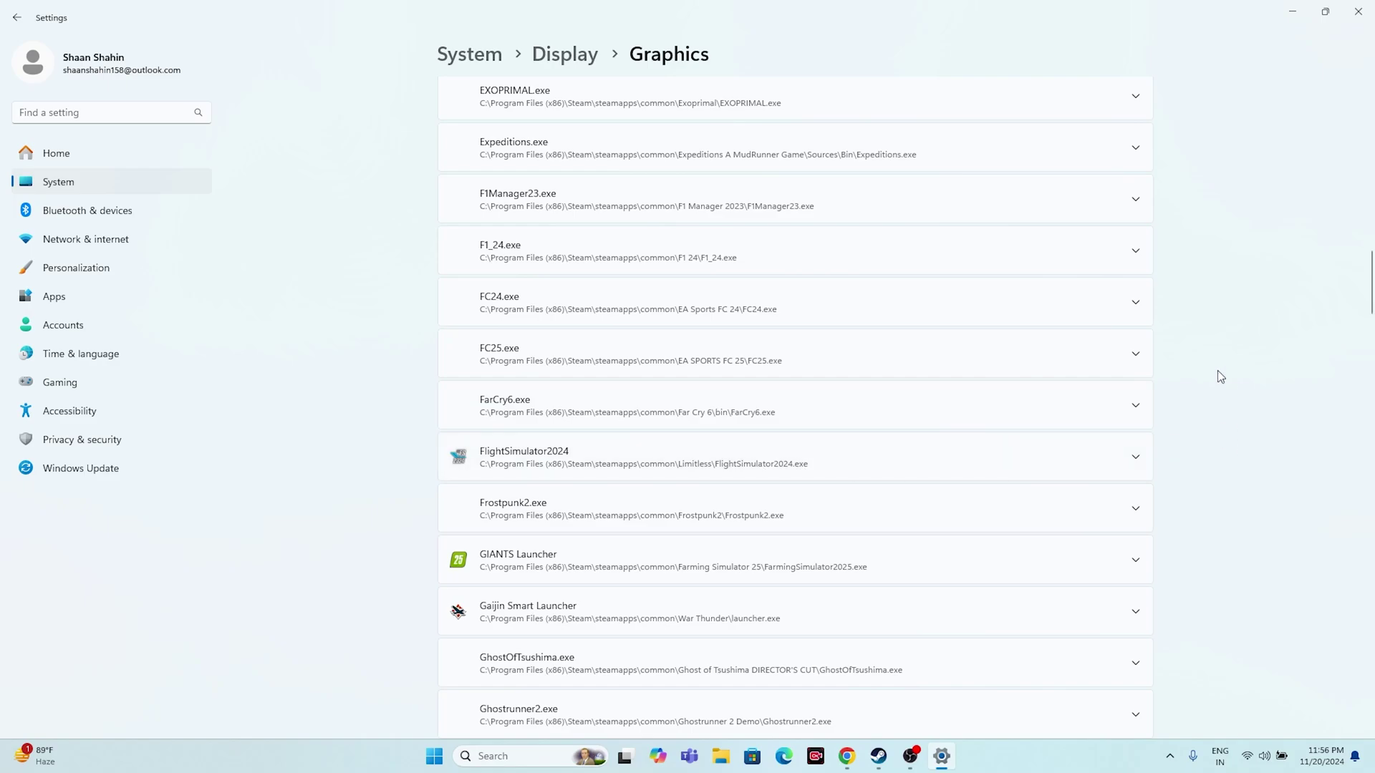
scroll(1219, 376, down, 1)
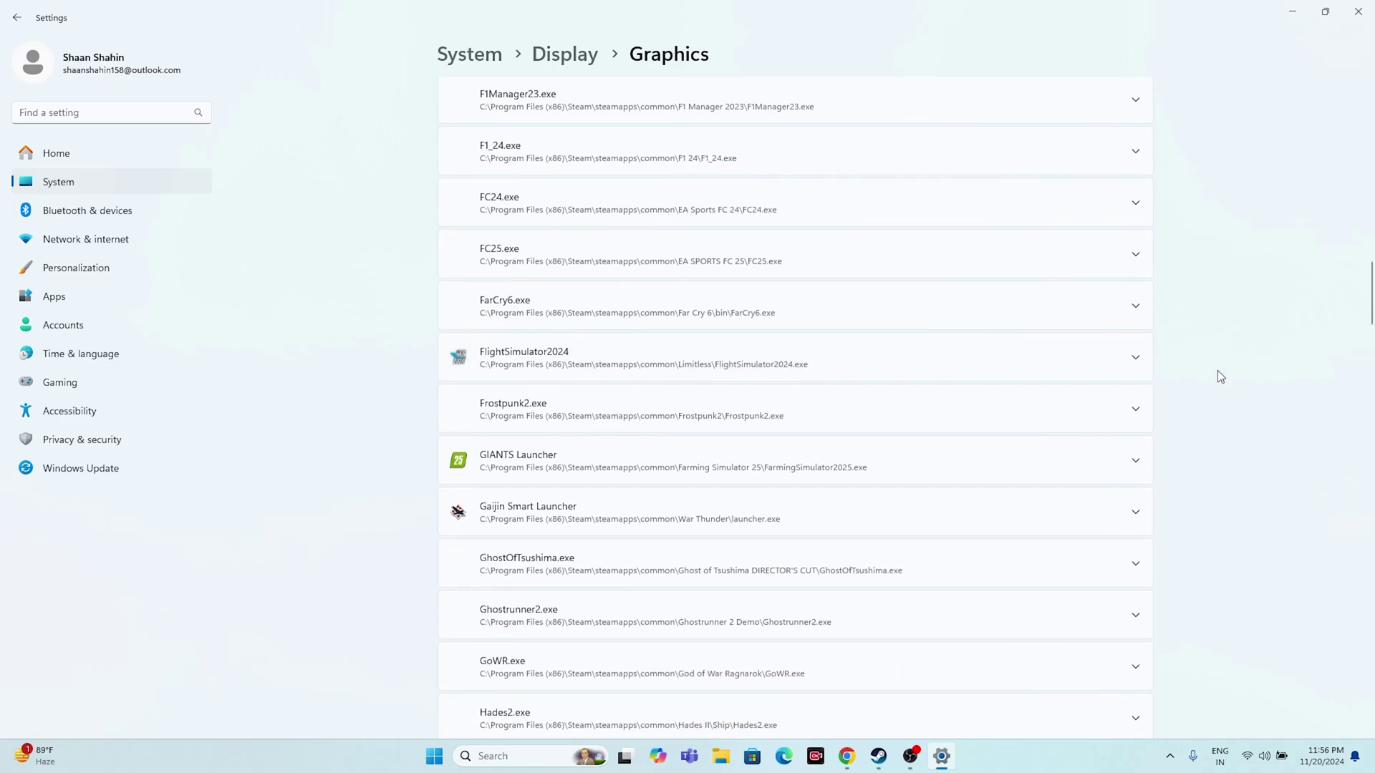
Switch to Steam to find S.T.A.L.K.E.R. 2: Heart of Chornobyl in the library, and return to the graphics settings.
click(882, 759)
scroll(117, 362, down, 10)
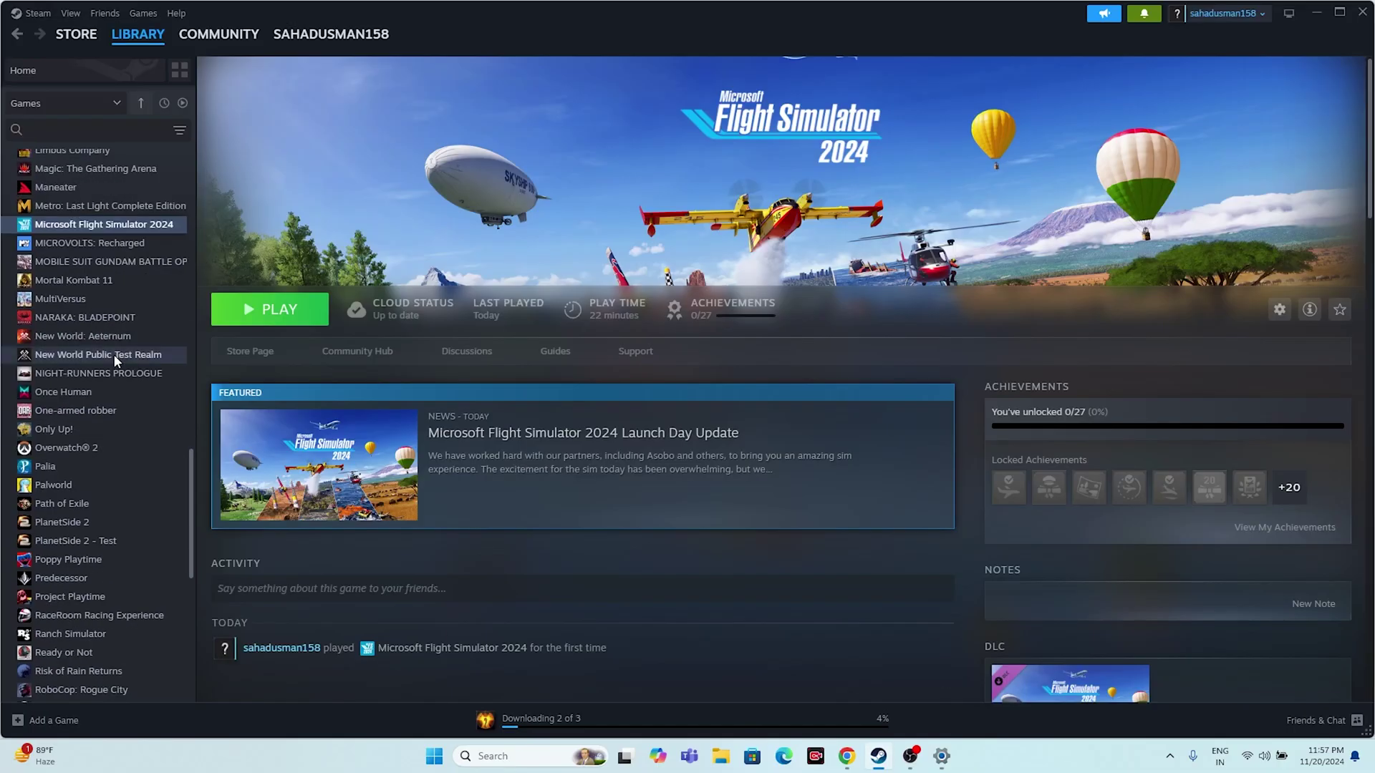
scroll(117, 362, down, 1)
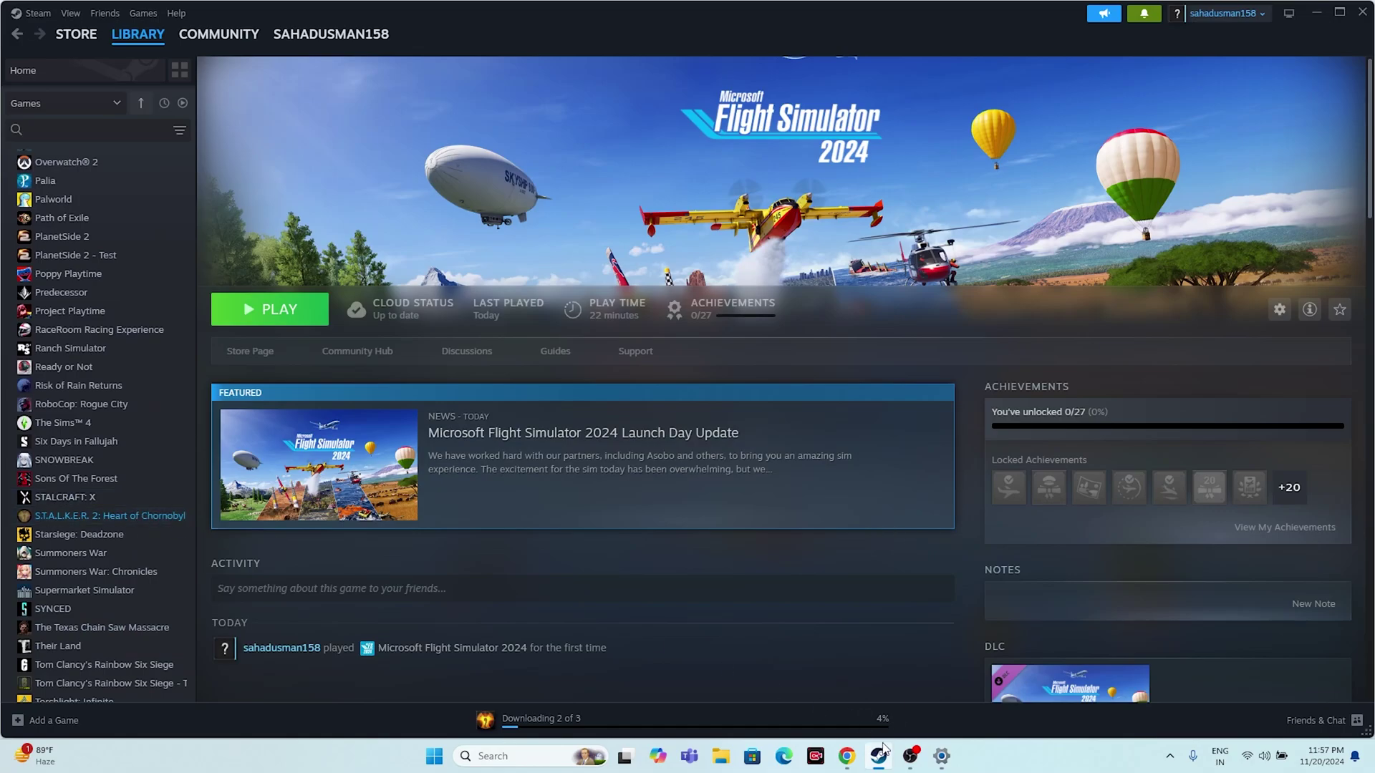
click(937, 759)
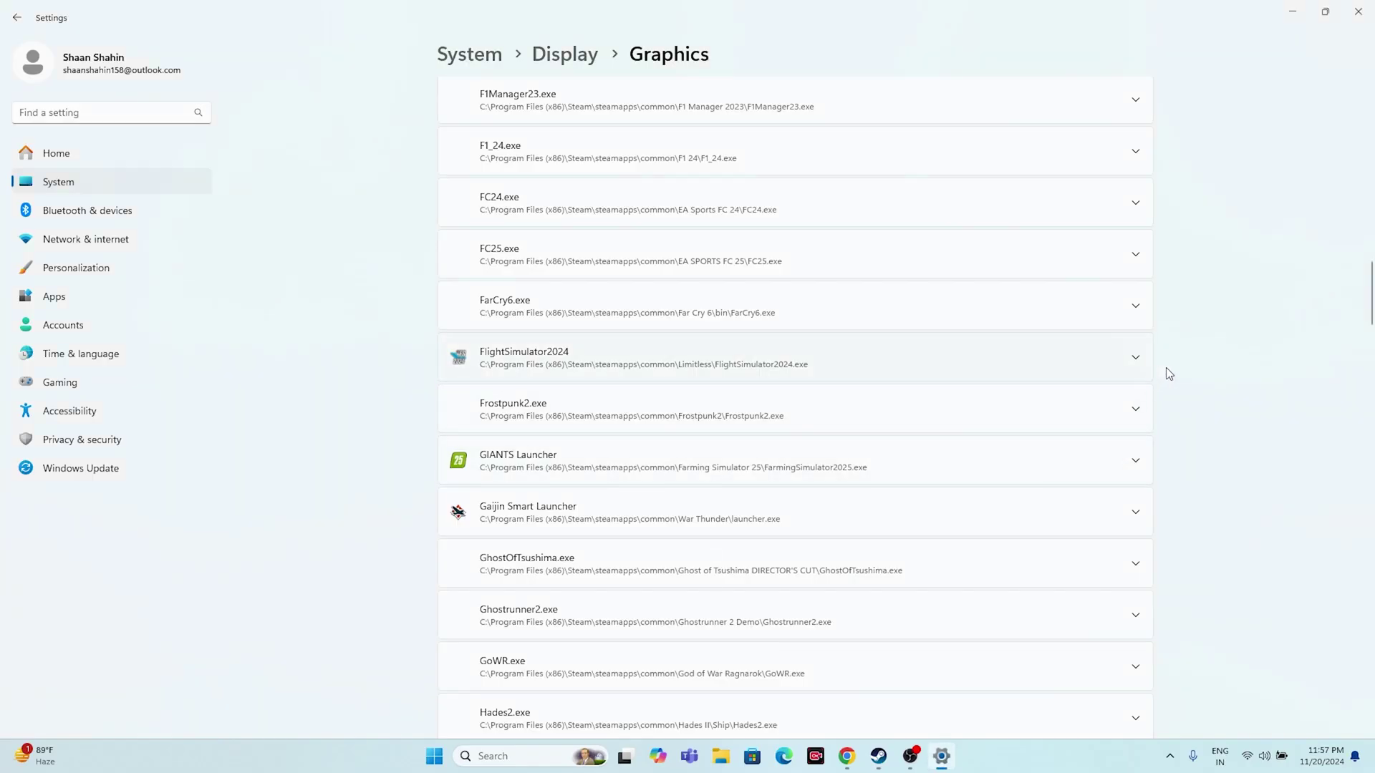
Expand the FlightSimulator2024 entry and review its GPU preference options.
click(1136, 360)
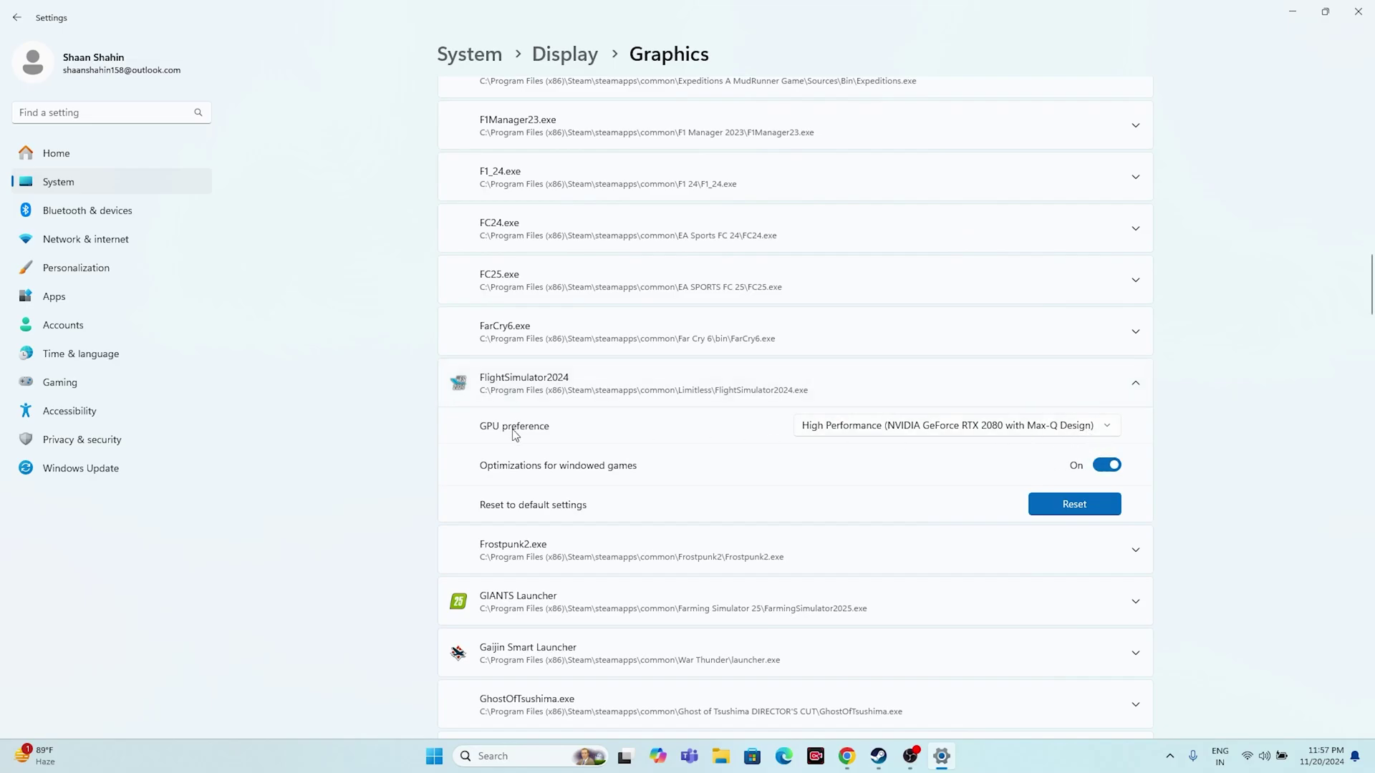
click(1115, 430)
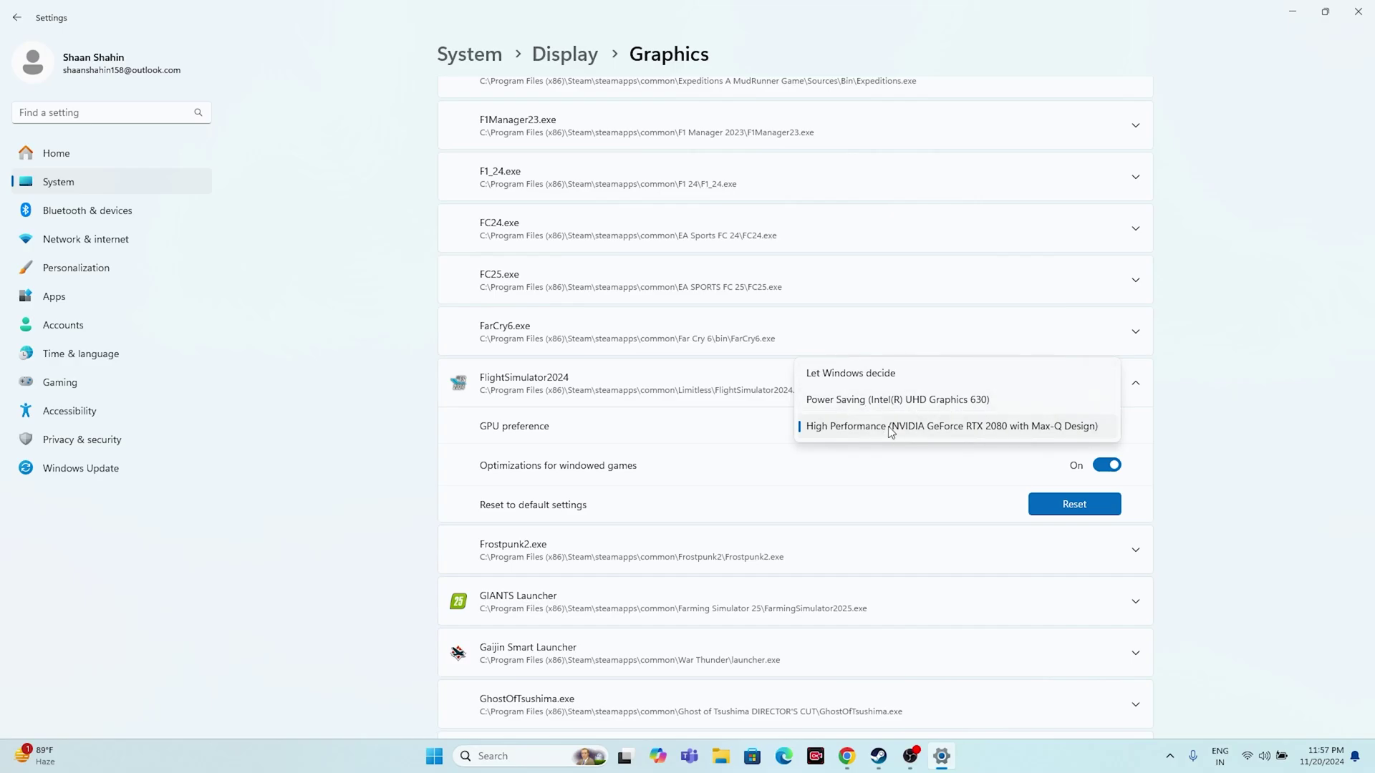
click(1236, 438)
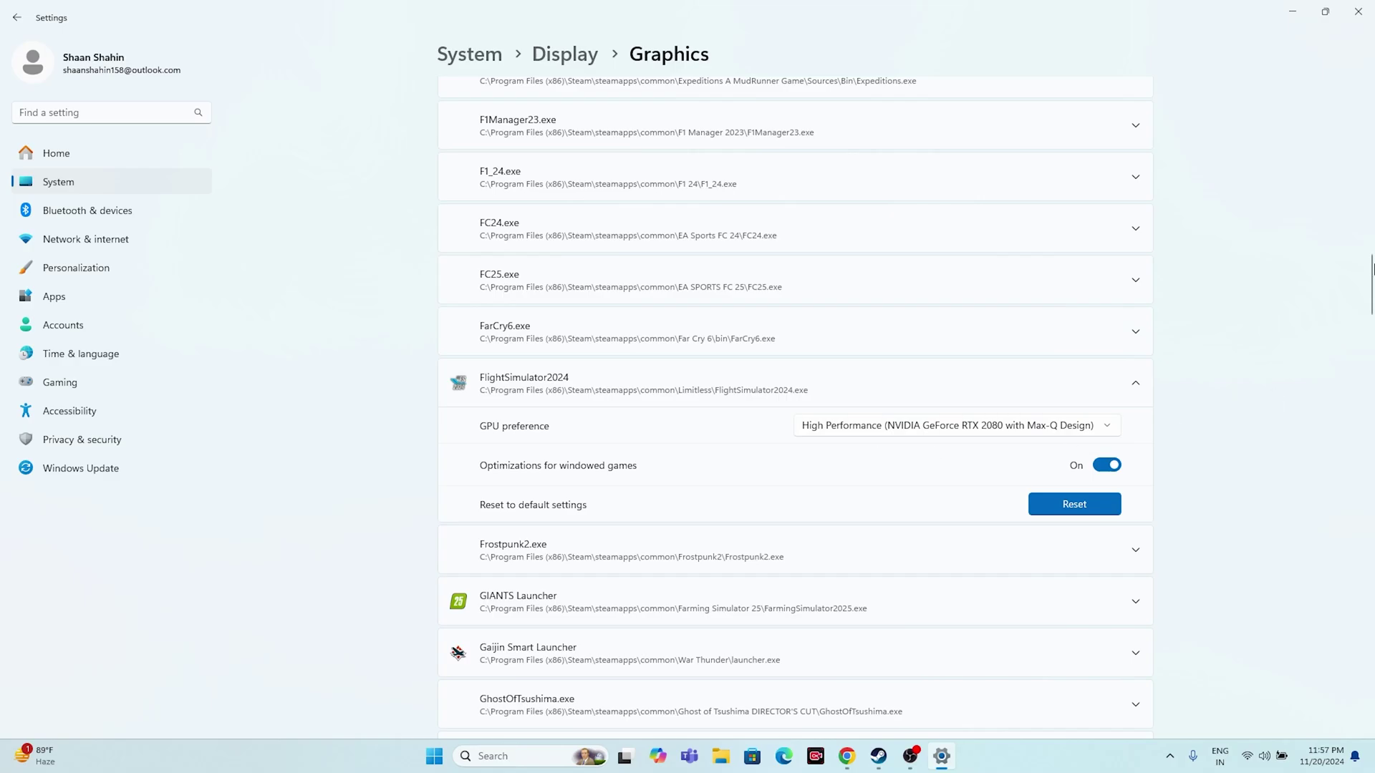
Close the graphics settings and open the S.T.A.L.K.E.R. 2: Heart of Chornobyl page in the Steam library.
click(1358, 11)
scroll(107, 430, down, 3)
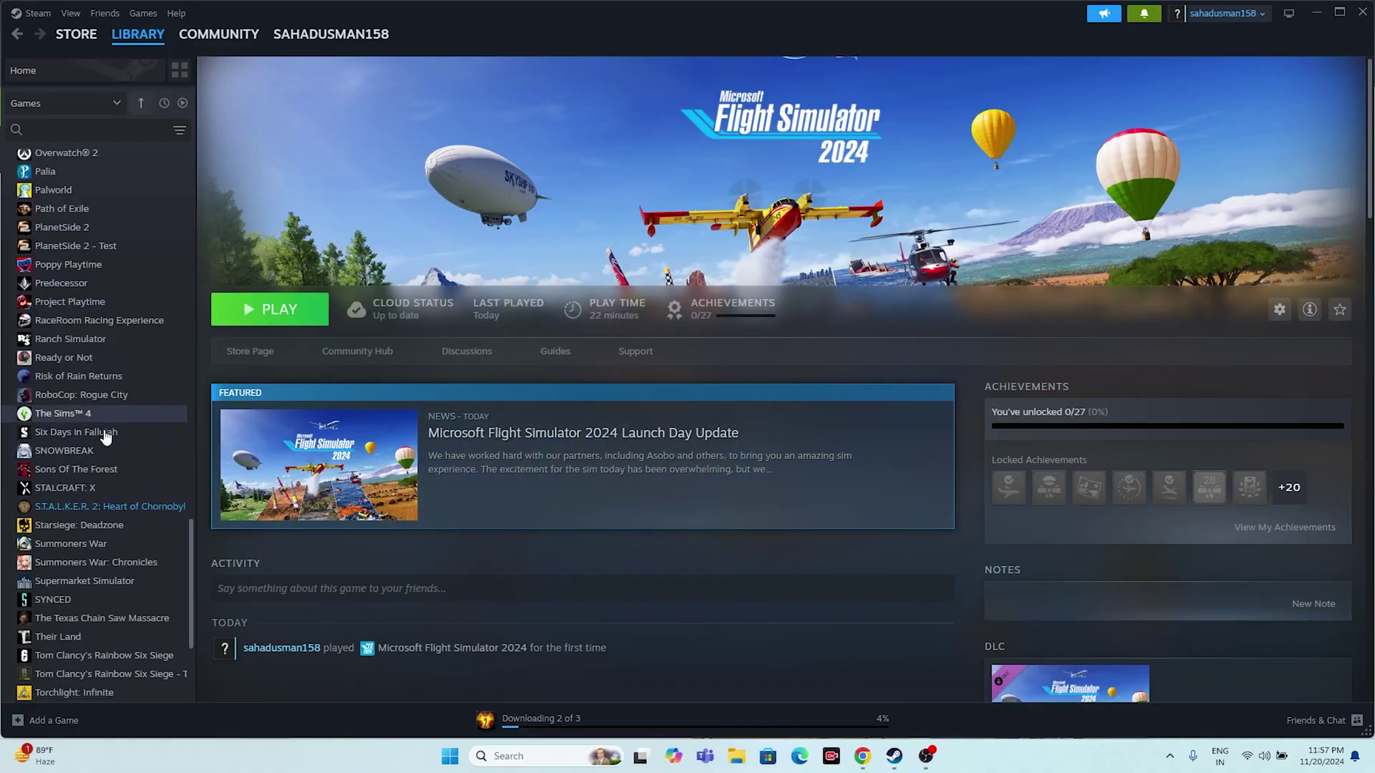
click(140, 374)
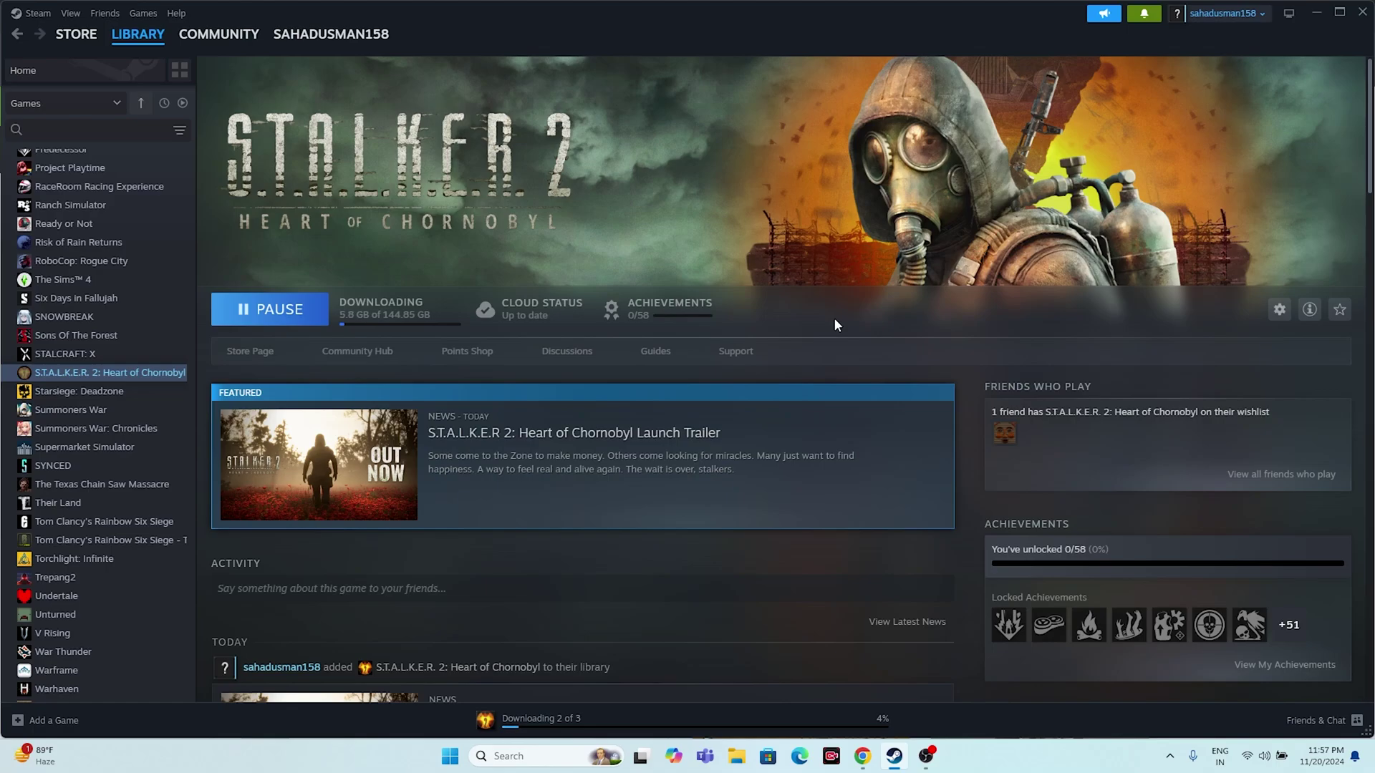
Open Task Manager, examine the running apps and background processes, and close it.
right_click(451, 761)
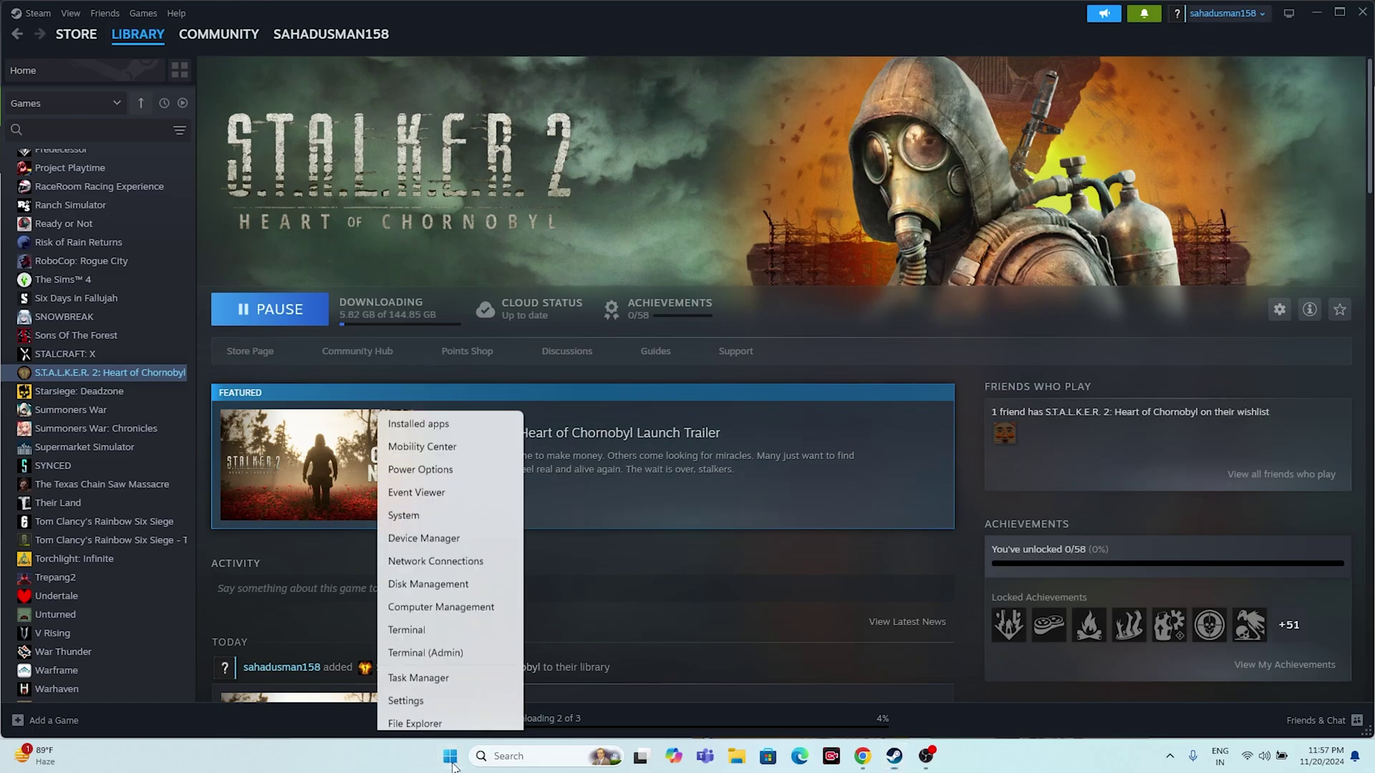
click(429, 577)
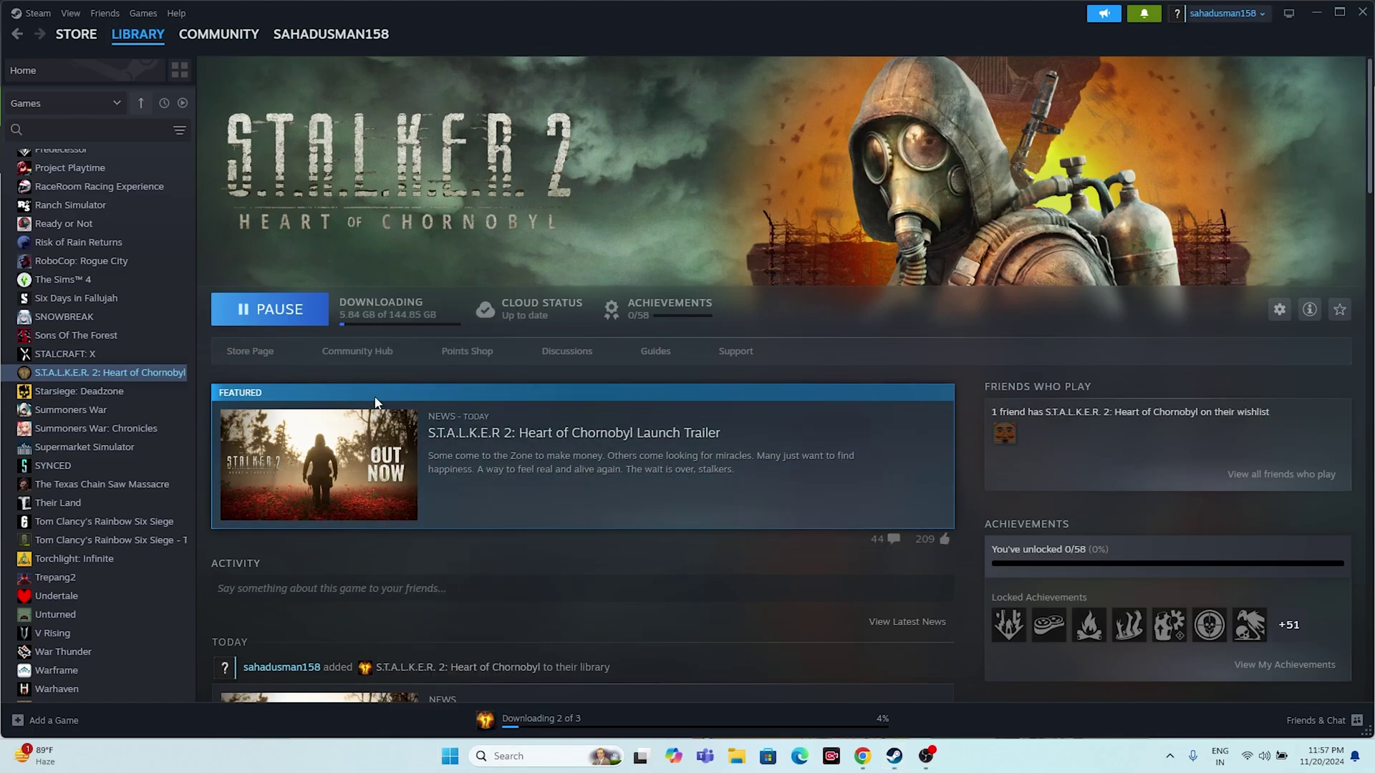
click(652, 160)
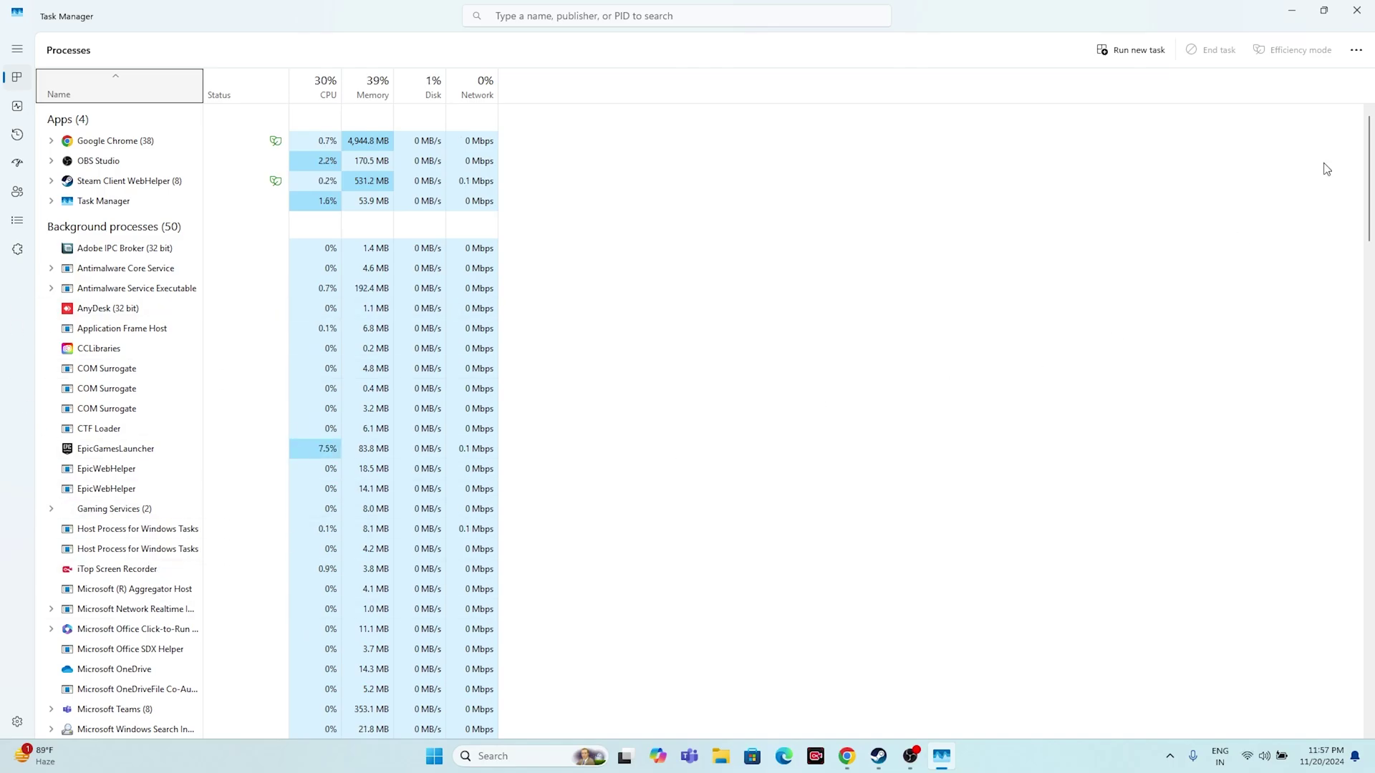
click(1357, 11)
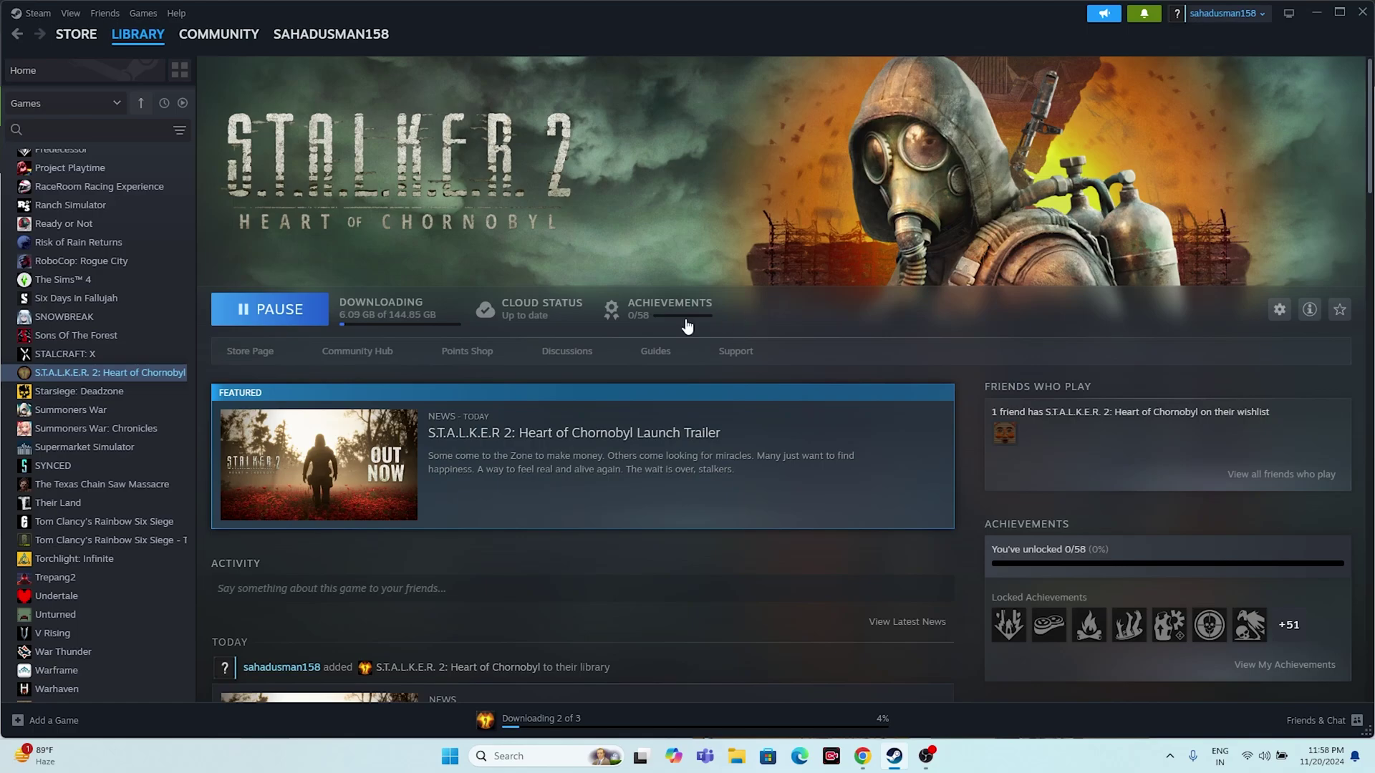
Search Windows for "VIE" and open View advanced system settings.
click(510, 756)
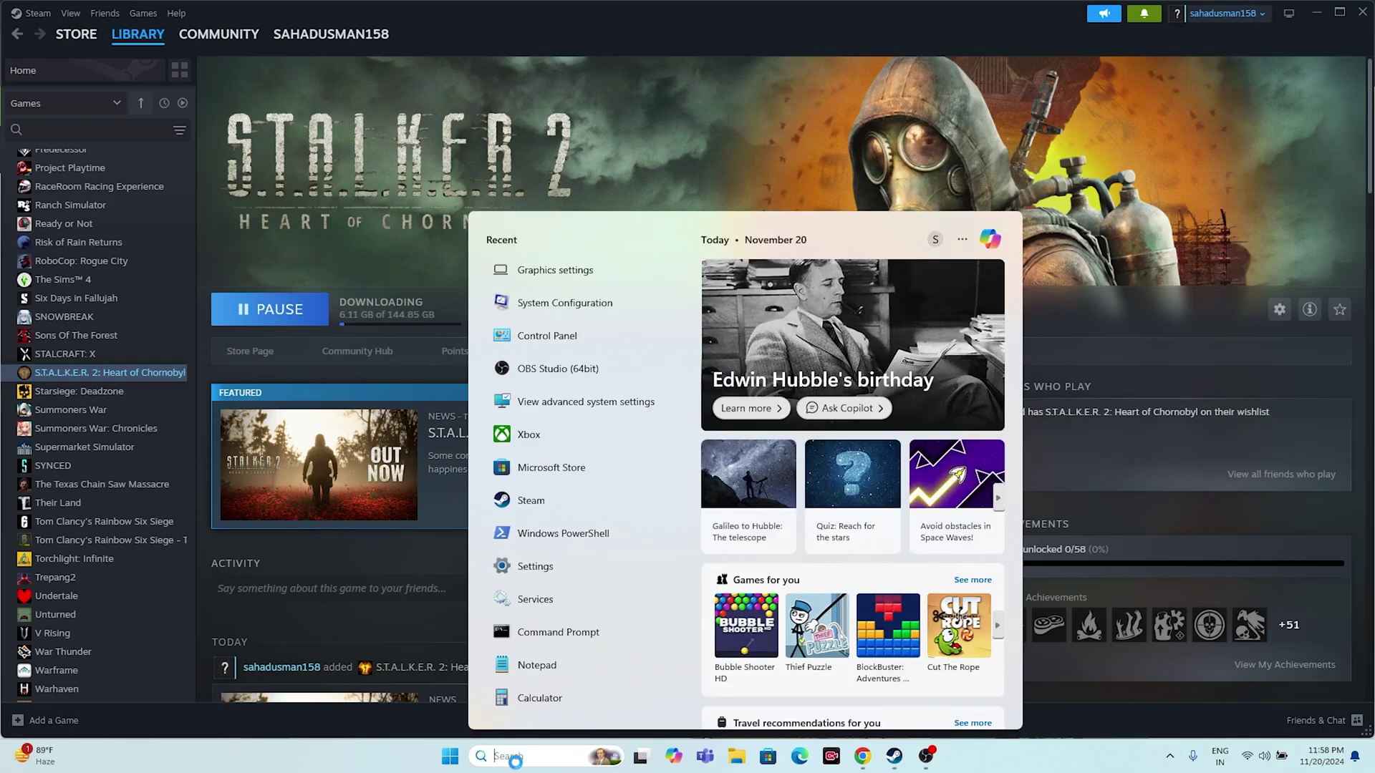
text(VIE)
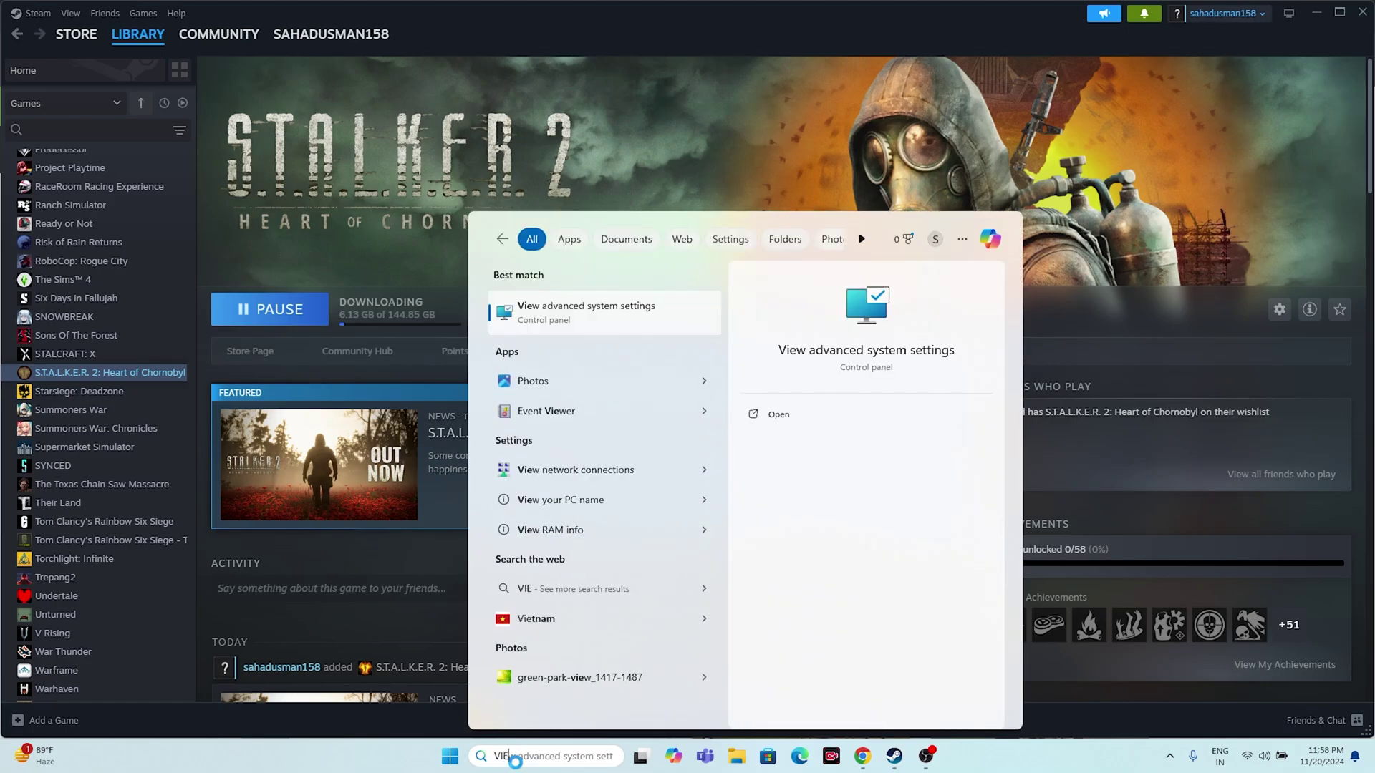
click(595, 319)
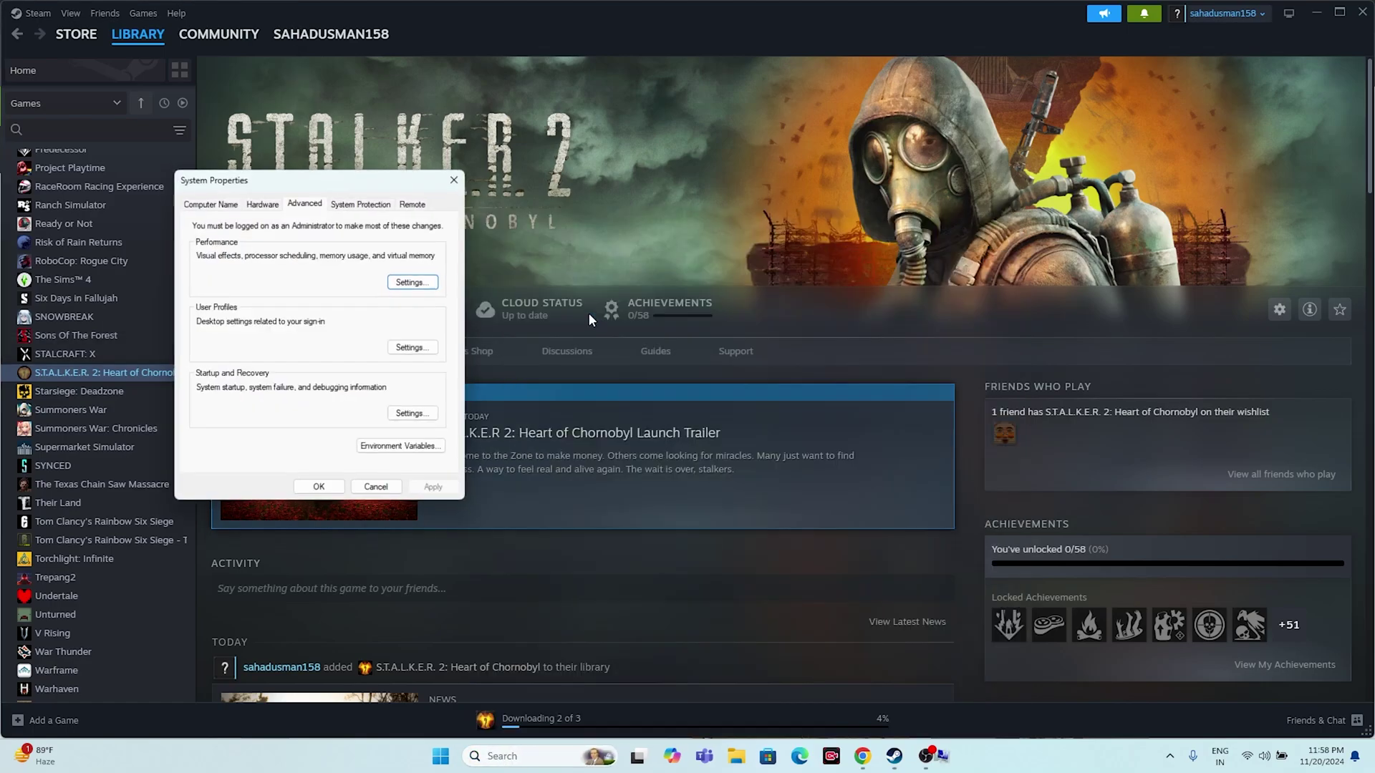
Open the virtual memory settings from the advanced performance options and choose a custom paging file size for drive C:.
click(424, 282)
click(279, 259)
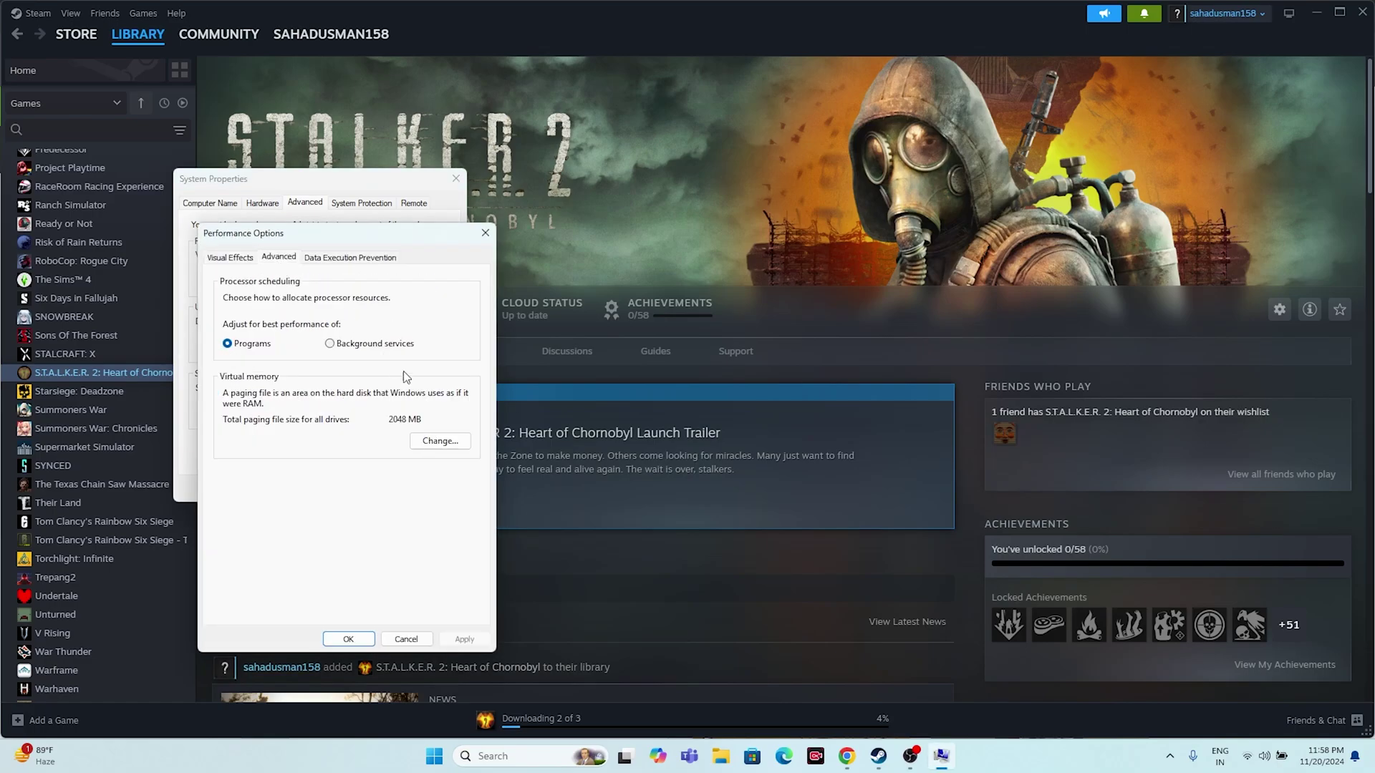
click(446, 438)
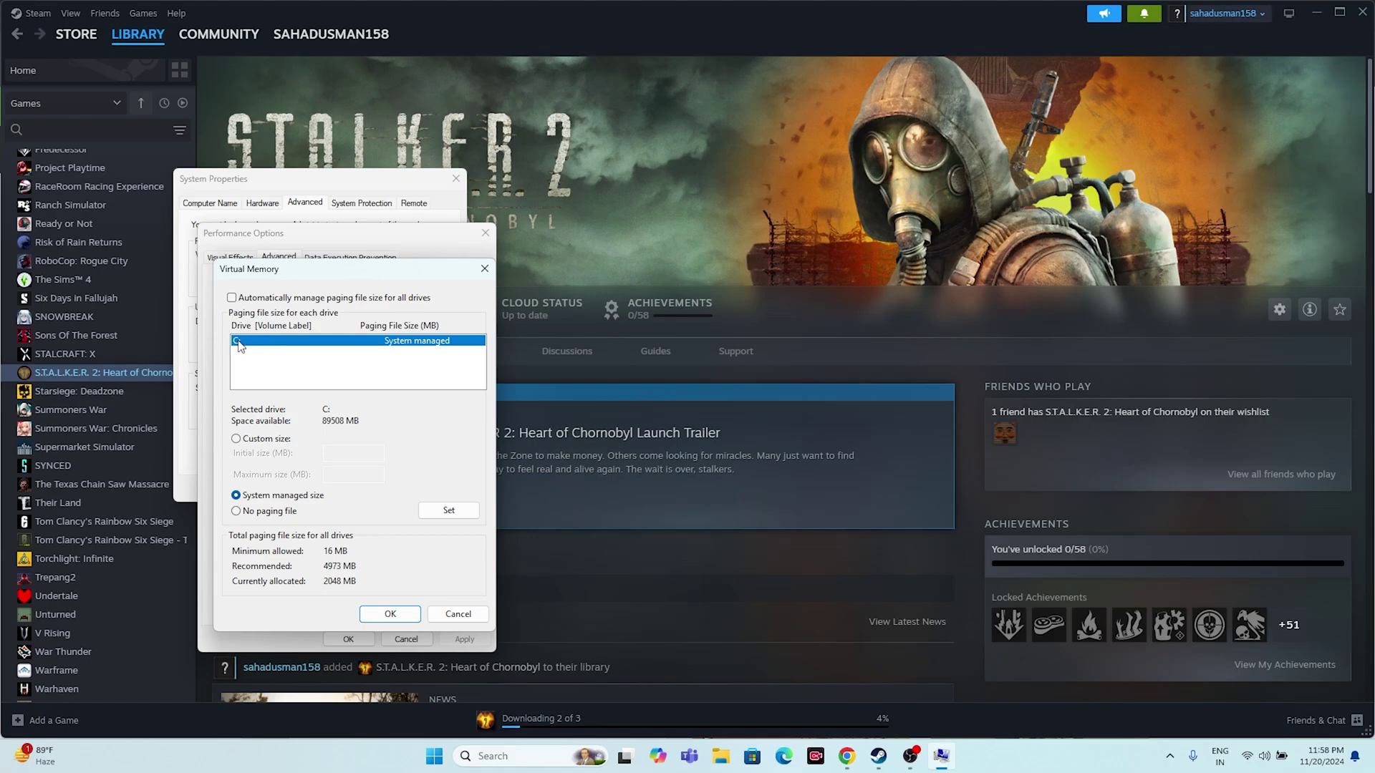
click(237, 439)
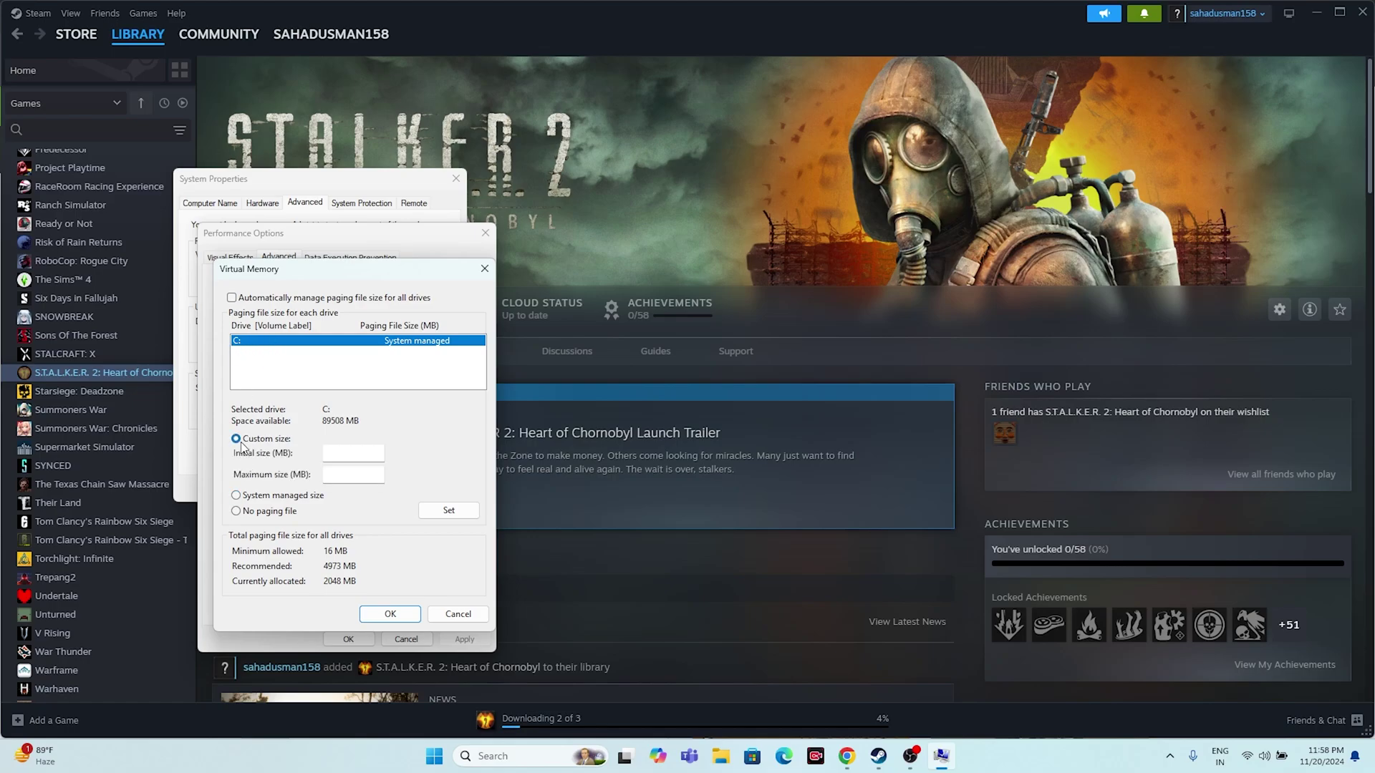
click(337, 454)
click(328, 475)
Open Calculator and compute 32 × 1024.
click(515, 756)
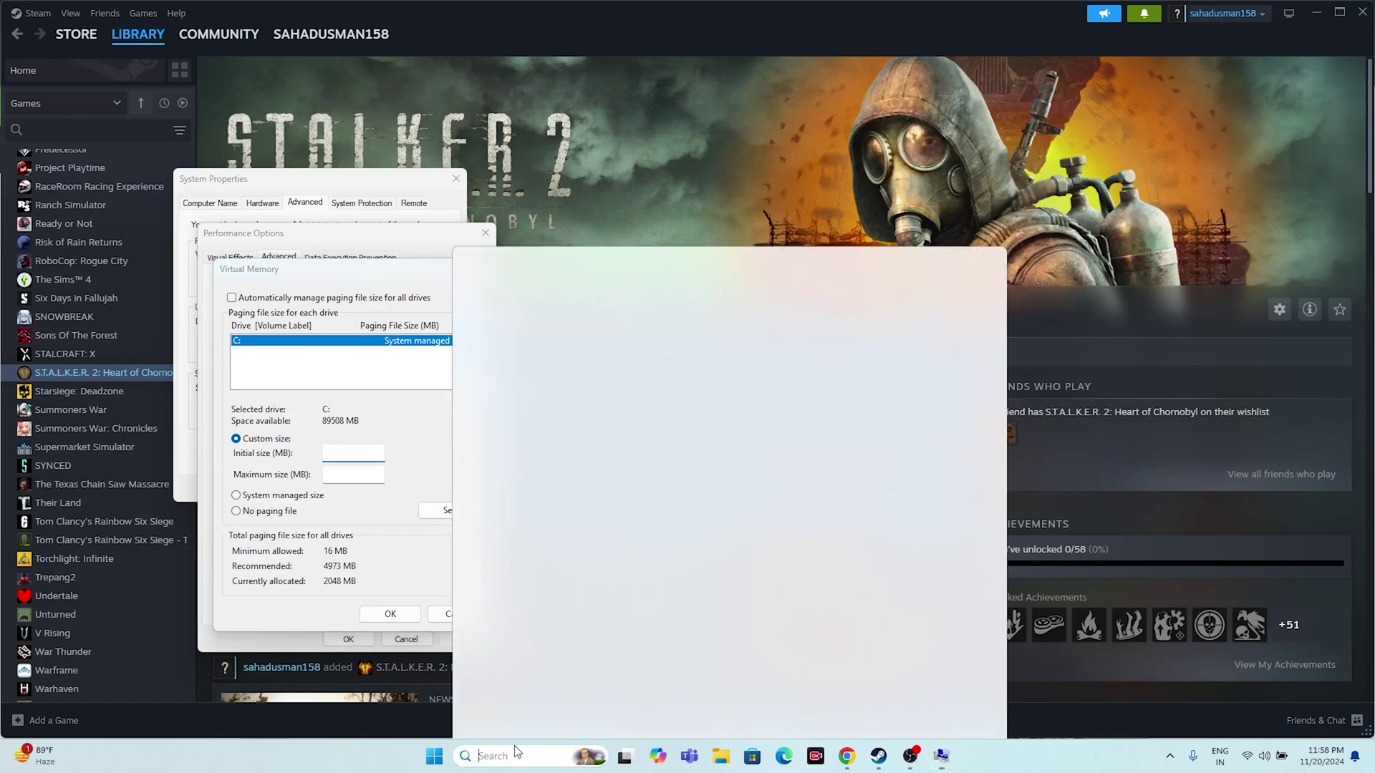
click(533, 700)
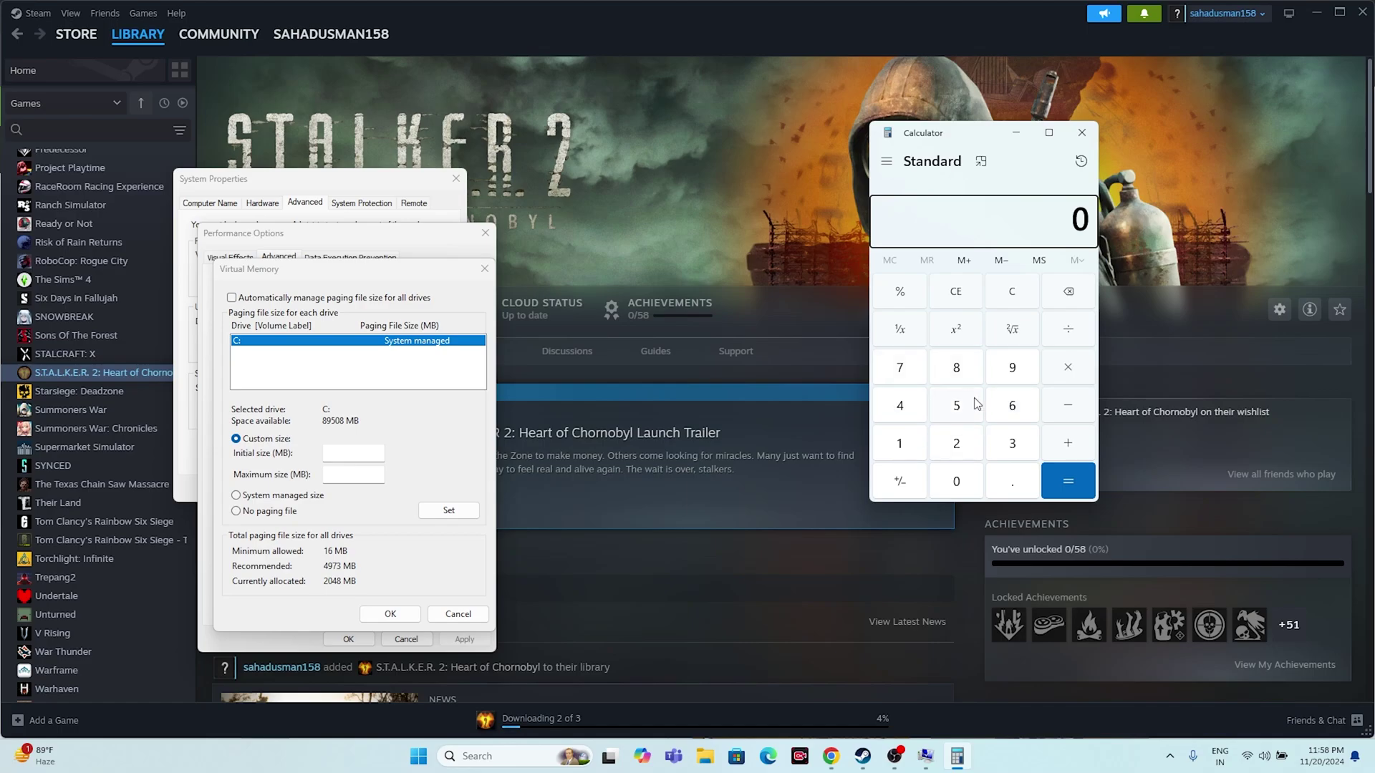
click(1013, 445)
click(963, 448)
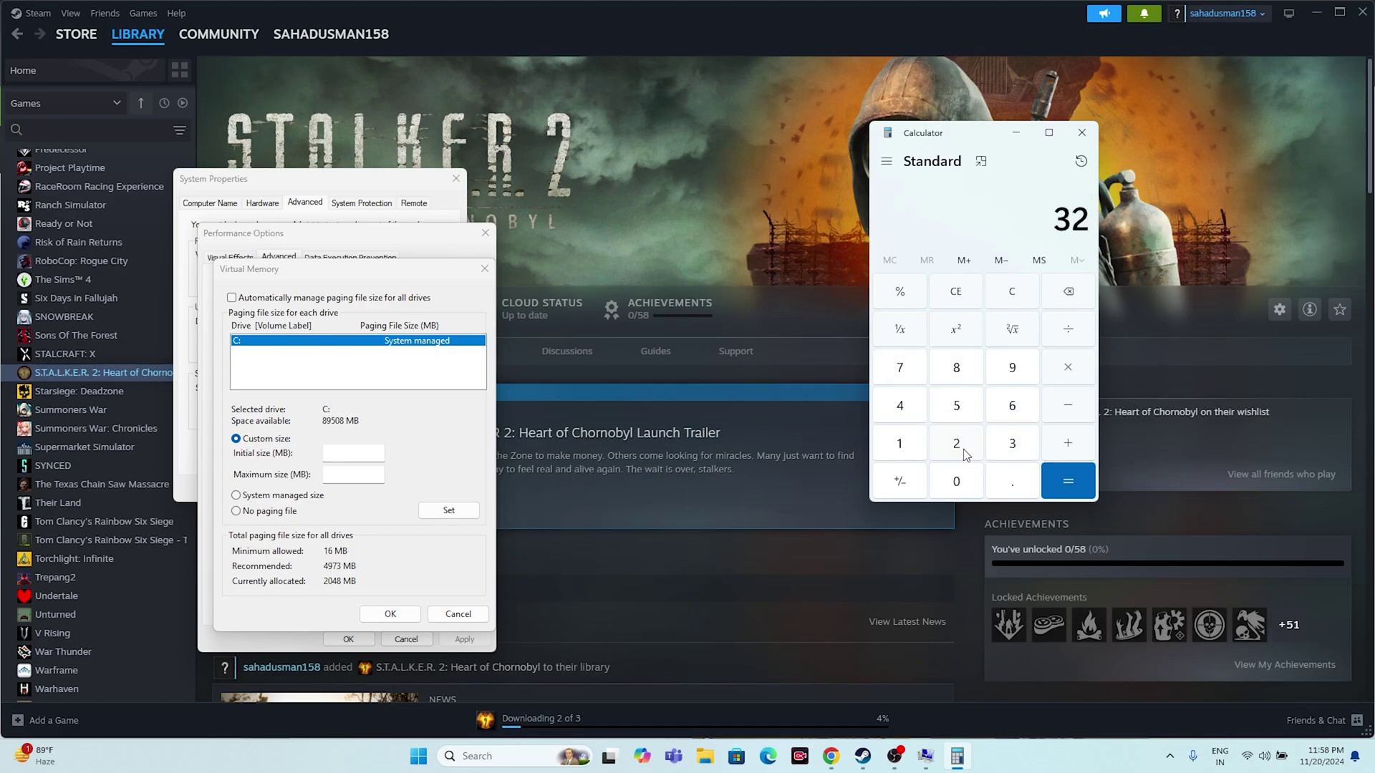
click(1068, 368)
click(899, 443)
click(956, 481)
click(956, 443)
click(899, 405)
click(1044, 494)
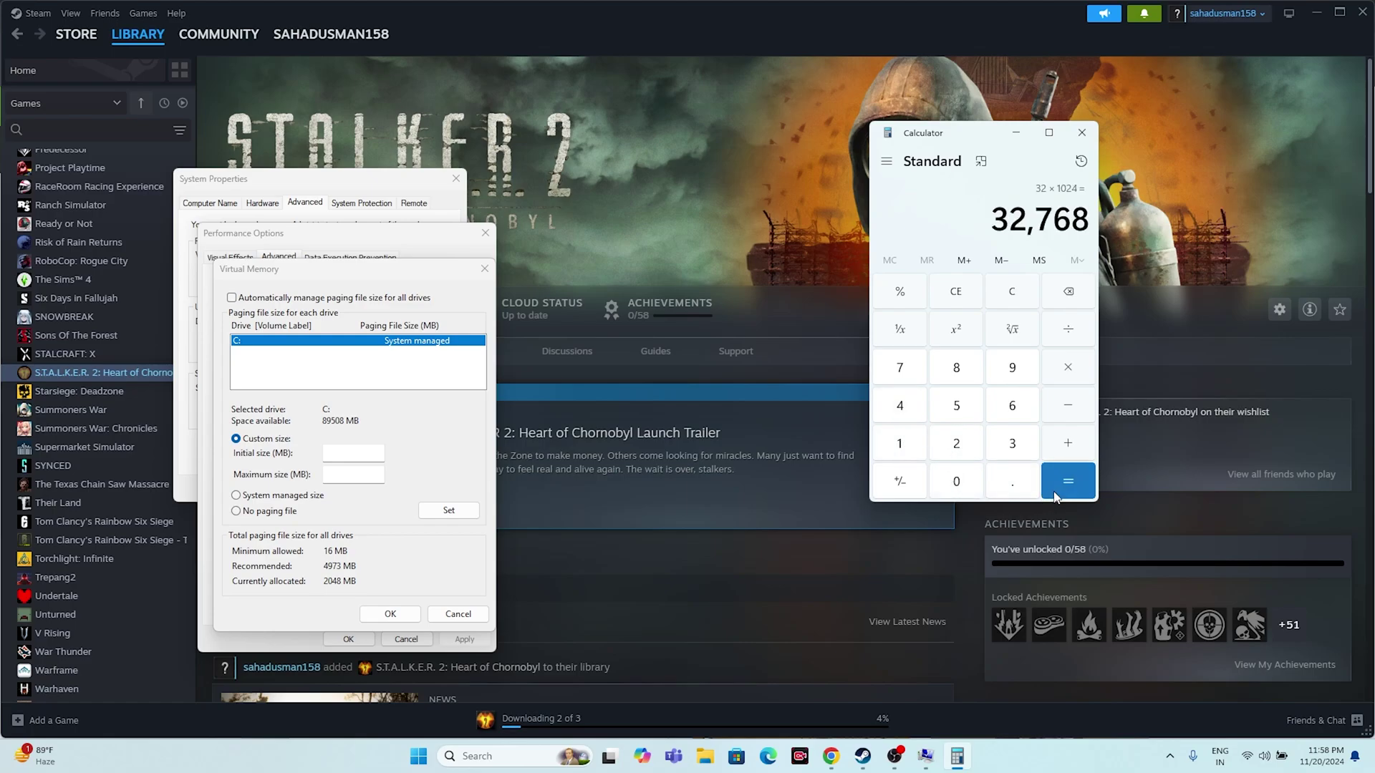
Multiply the calculated value by 1.5 and copy the result, 49,152, into the paging file's initial size.
click(1071, 374)
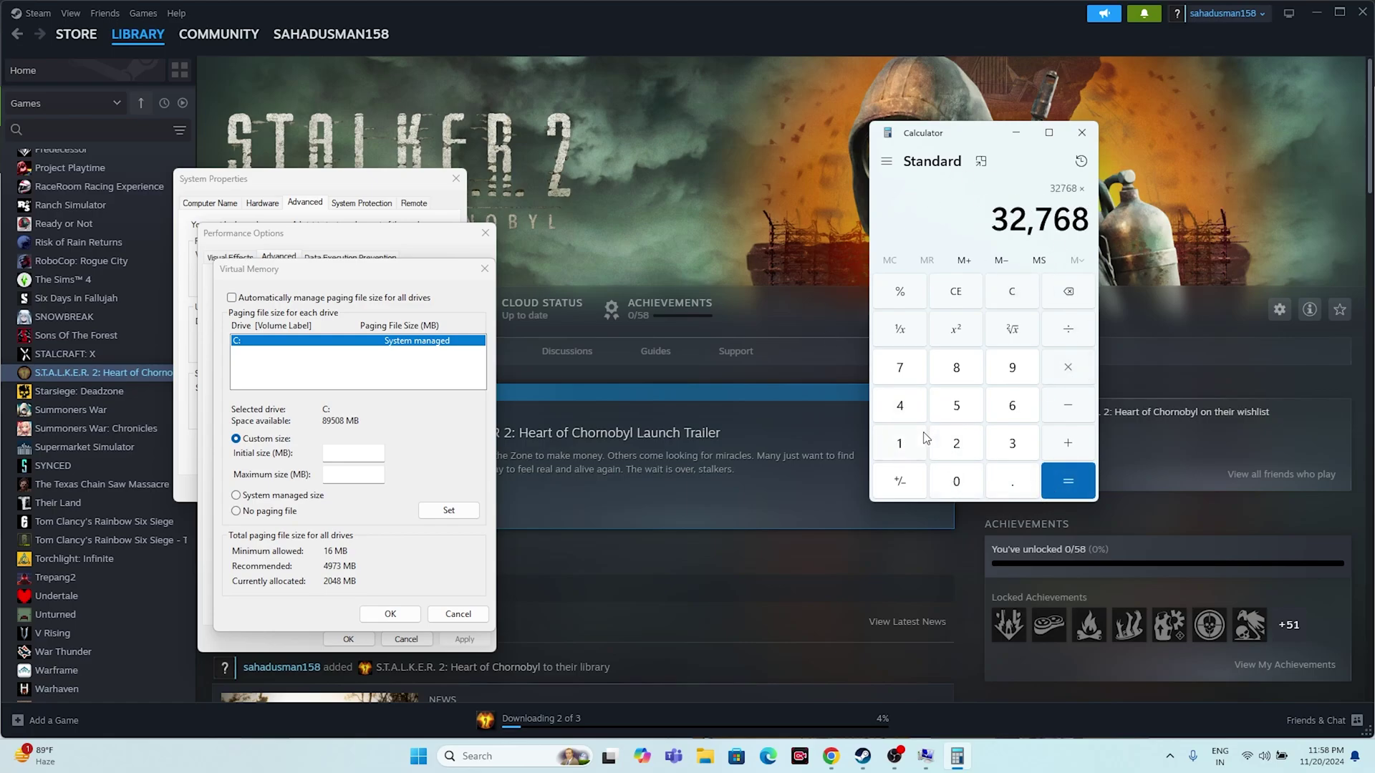
click(907, 438)
click(1004, 484)
click(968, 409)
click(1067, 482)
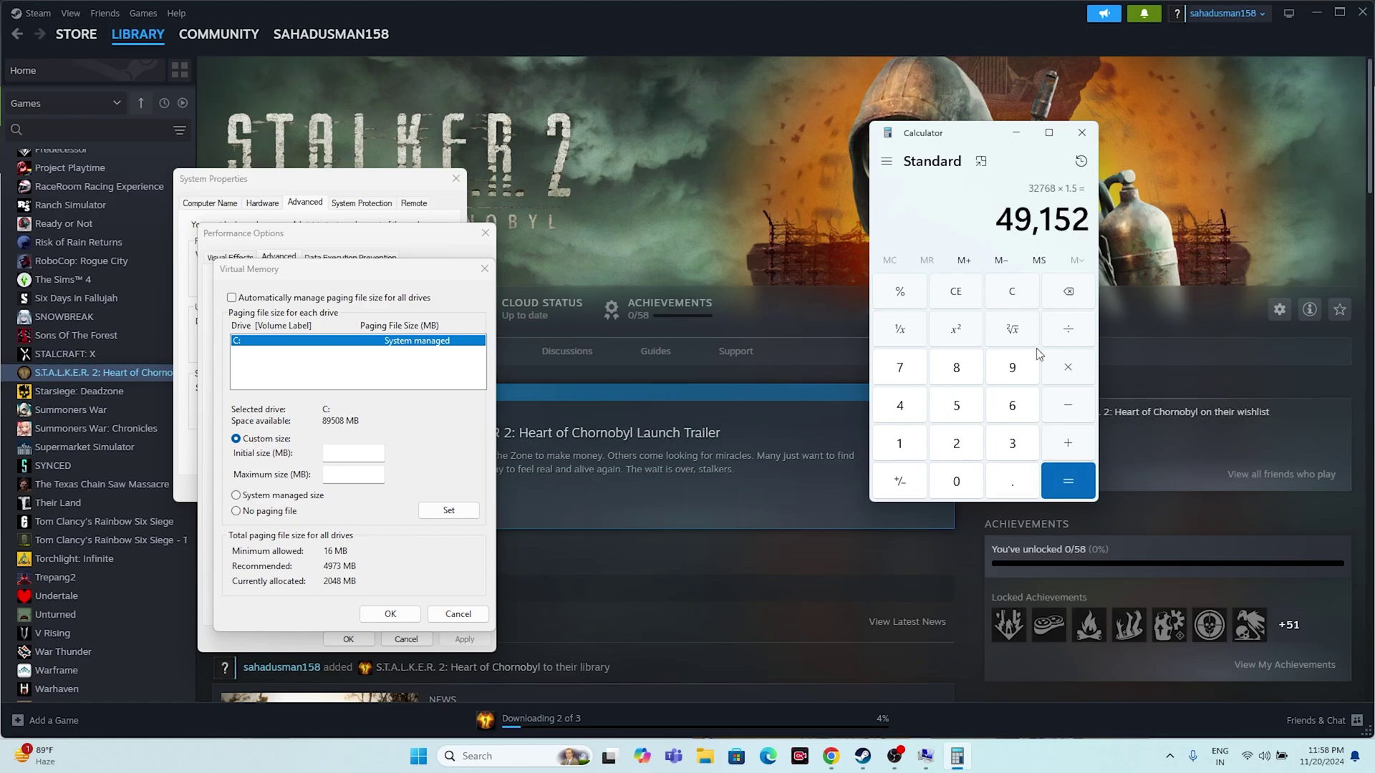
drag(997, 219, 1090, 219)
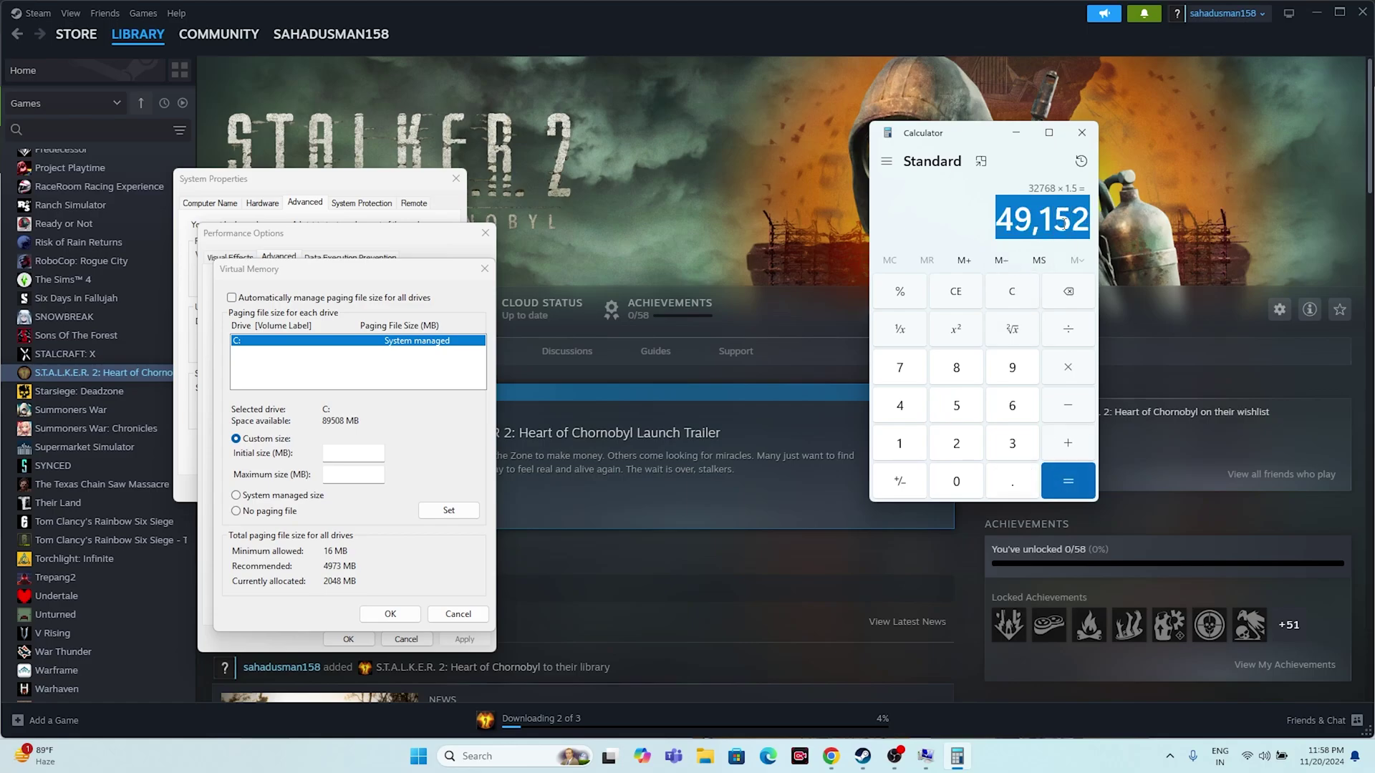
right_click(1074, 222)
click(1081, 238)
right_click(330, 454)
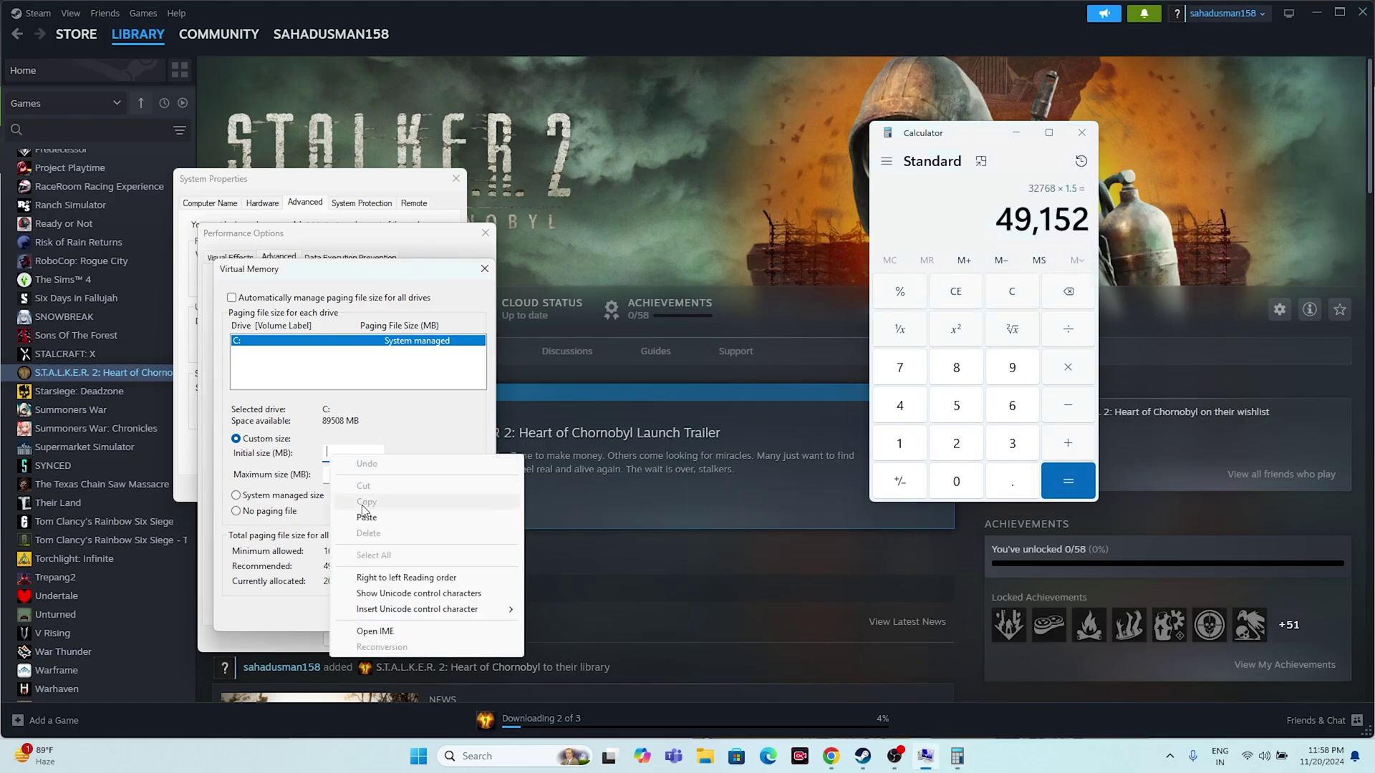
click(364, 518)
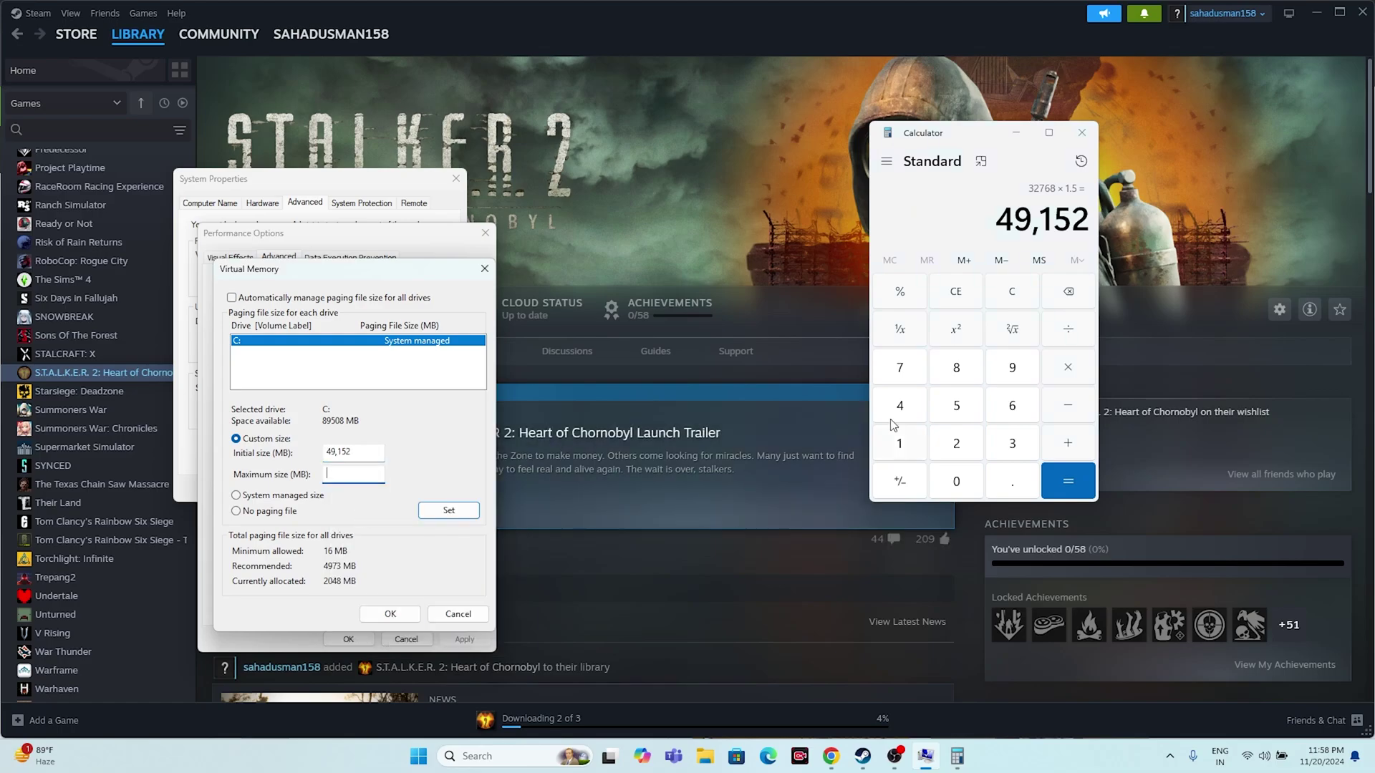
Clear the calculator and compute 32 × 1024 again.
click(1012, 291)
click(1012, 448)
key(2)
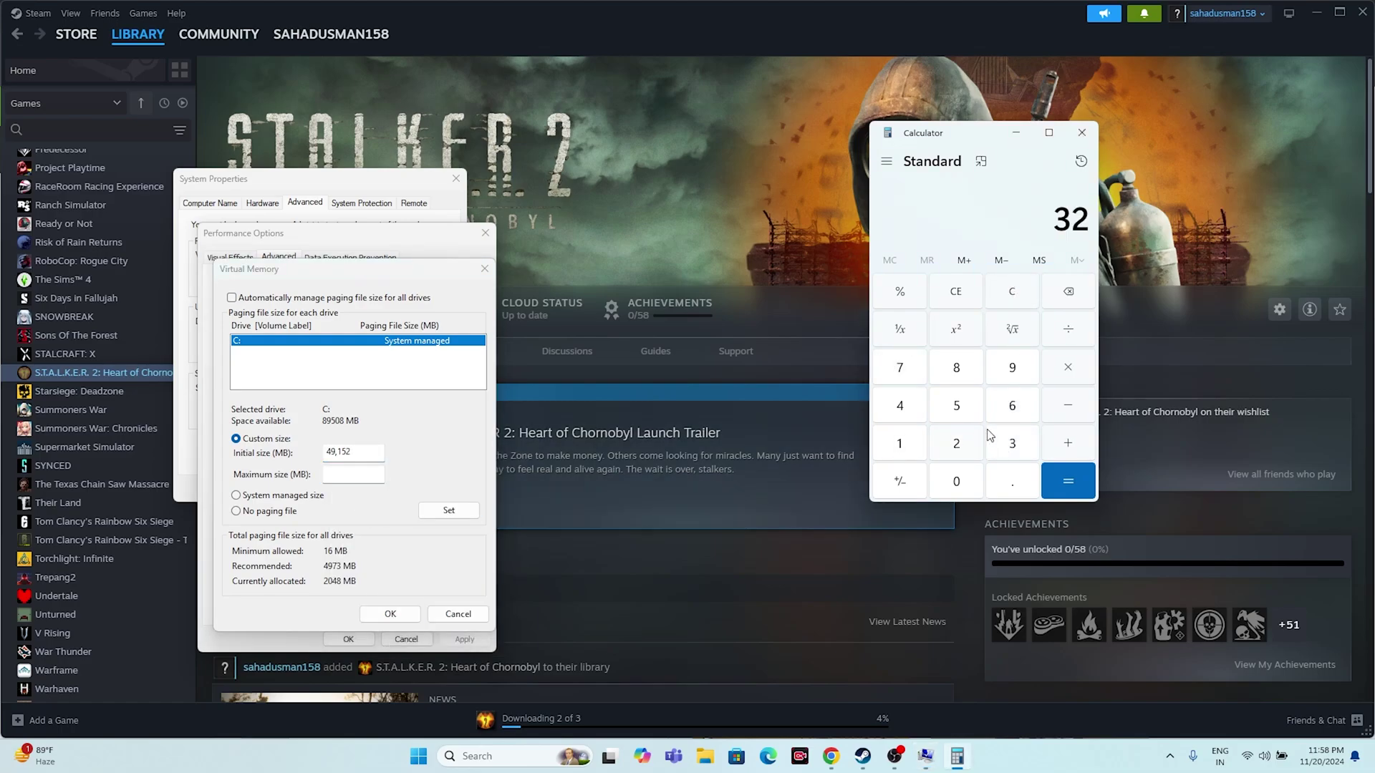
click(1069, 372)
click(925, 455)
click(947, 480)
click(939, 439)
click(918, 412)
click(1068, 481)
Multiply the calculated value by 3 and copy the result, 98,304, into the paging file's maximum size.
click(1068, 368)
click(1013, 444)
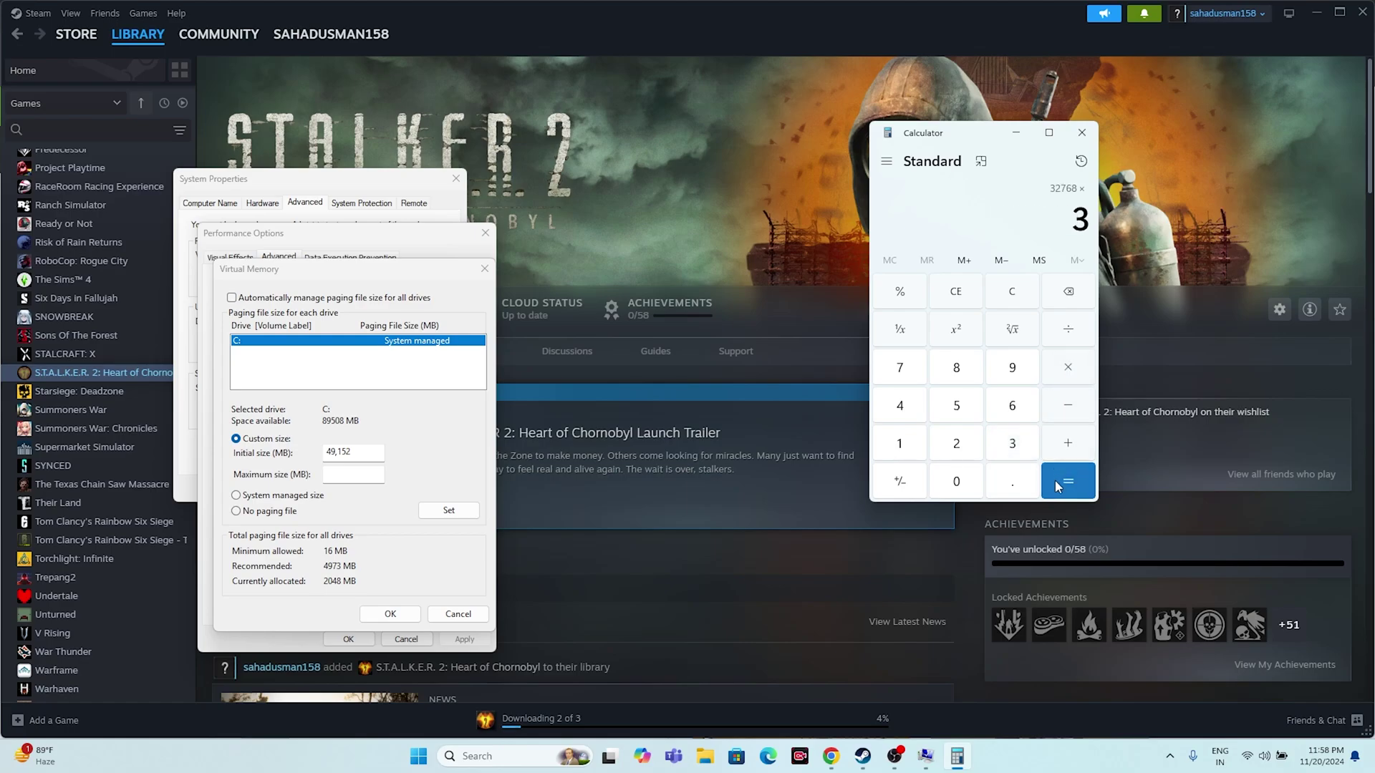
click(1068, 481)
drag(995, 224, 1086, 224)
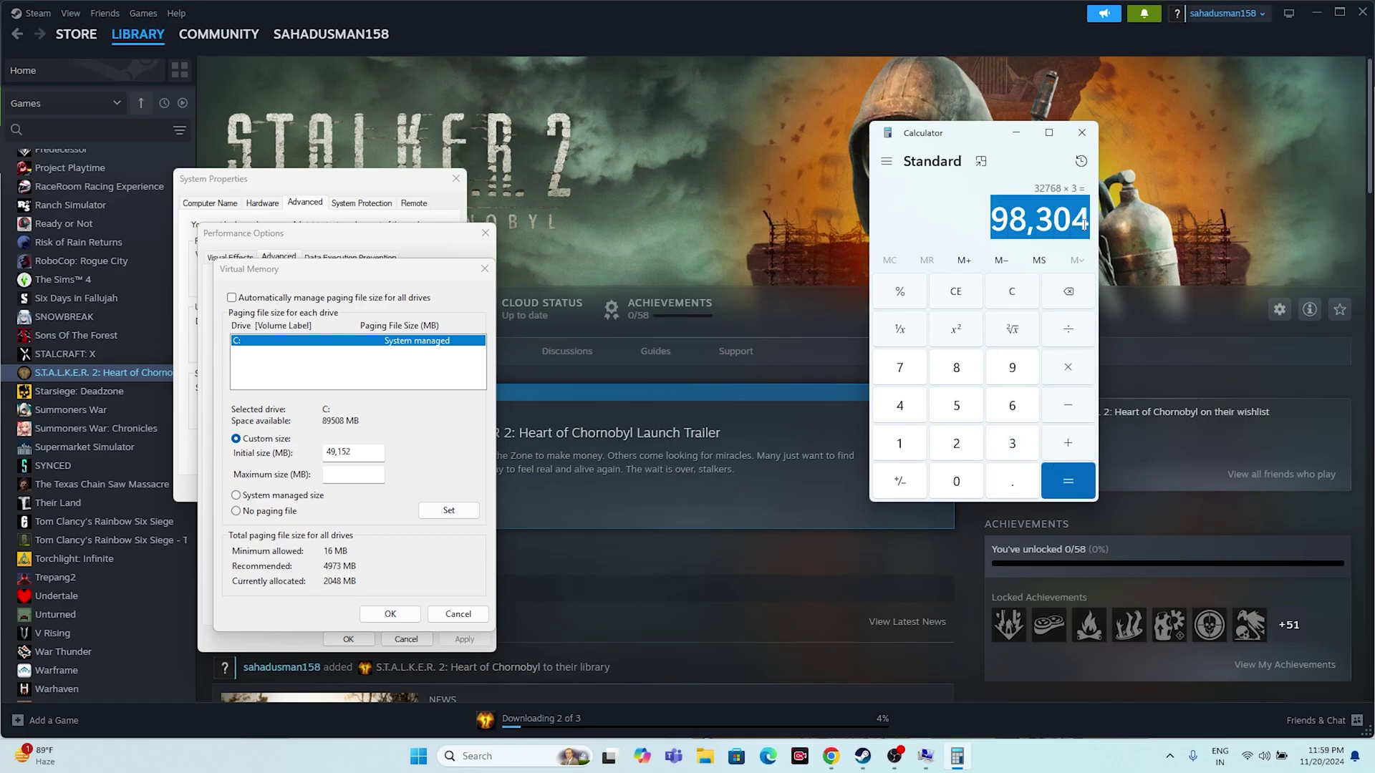
right_click(1084, 220)
click(1114, 235)
right_click(355, 474)
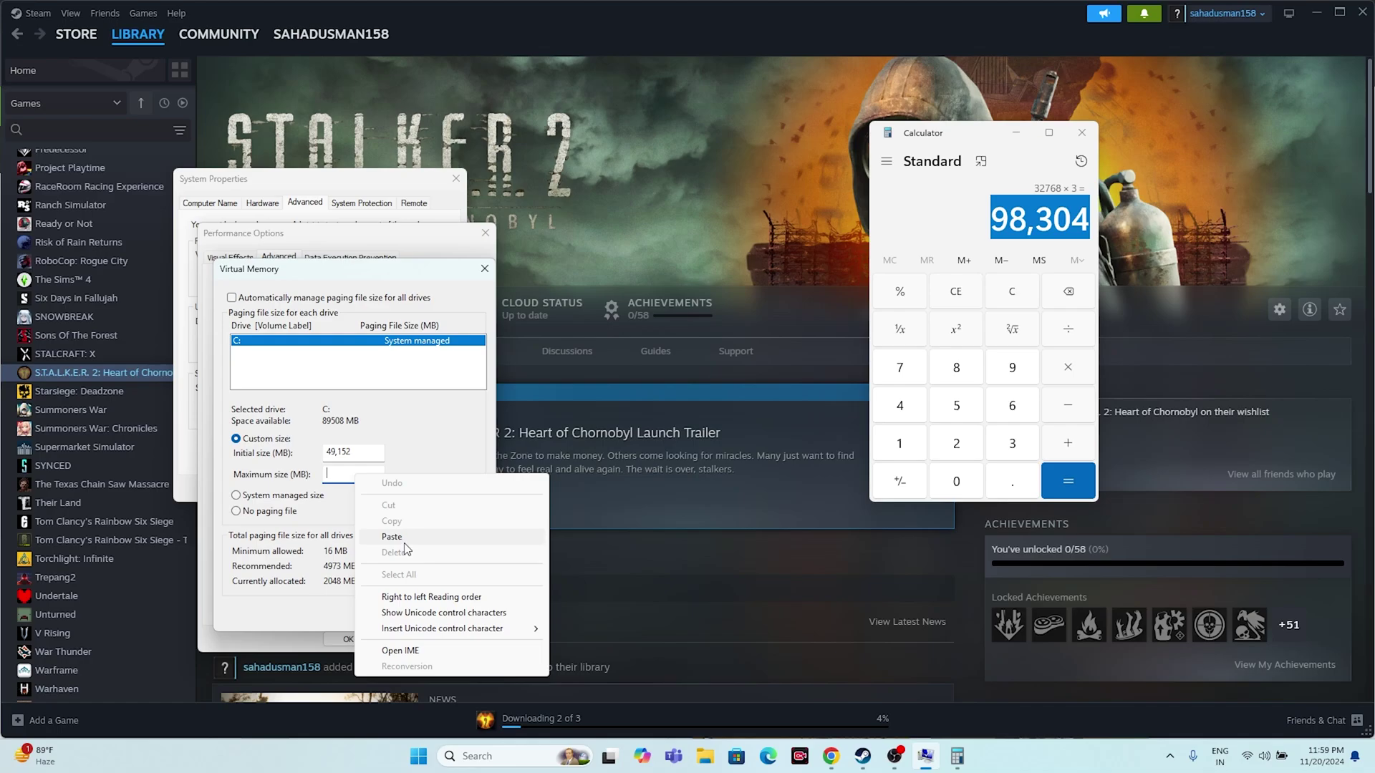
click(390, 530)
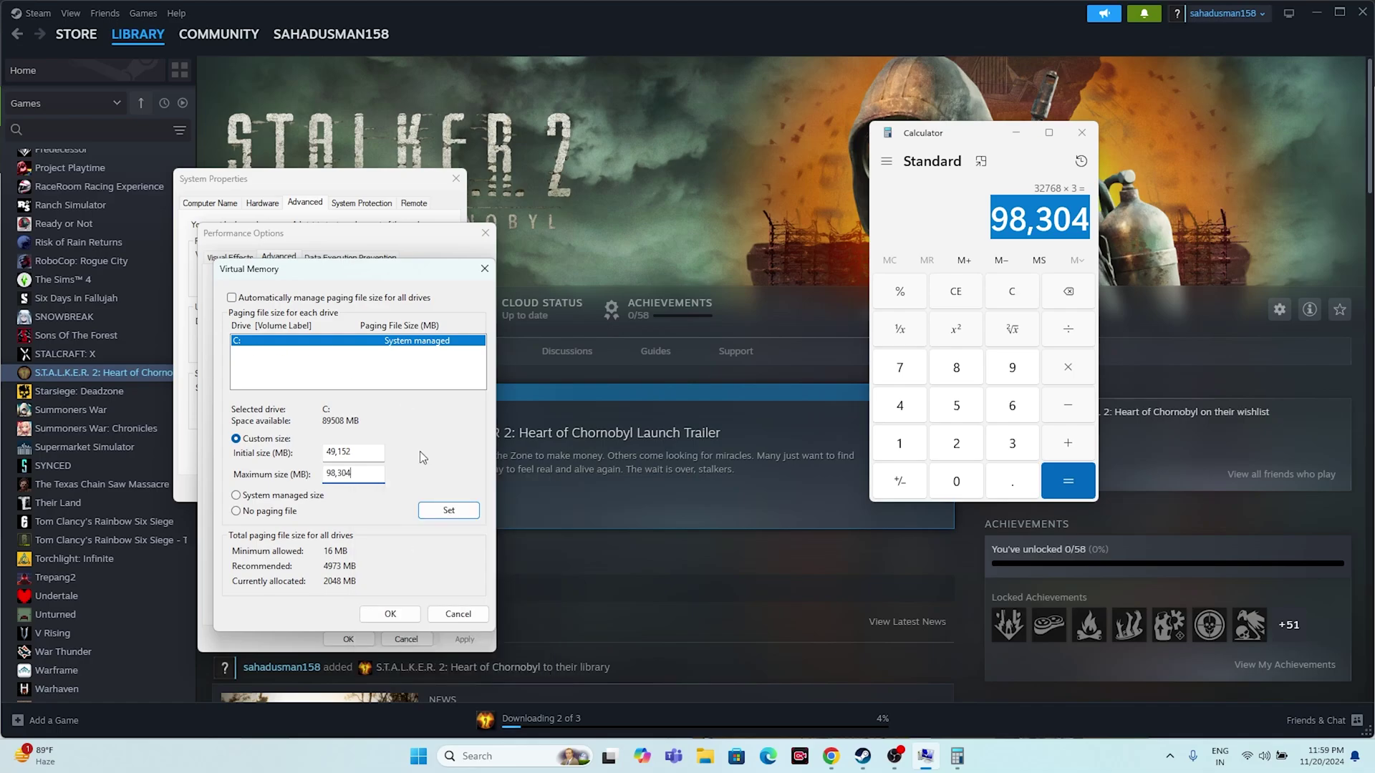
Confirm the virtual memory and performance dialogs, and close System Properties and Calculator.
click(390, 613)
click(348, 639)
click(455, 178)
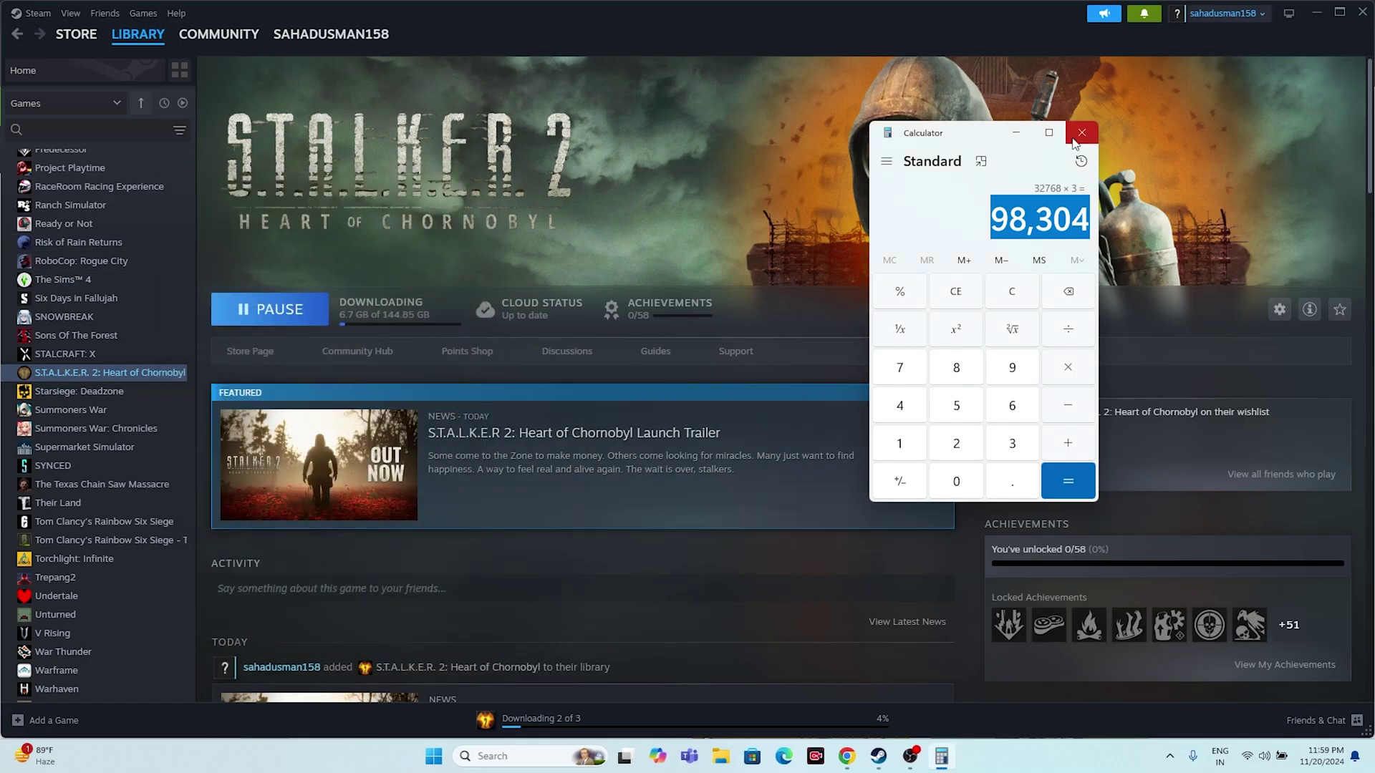
click(1081, 132)
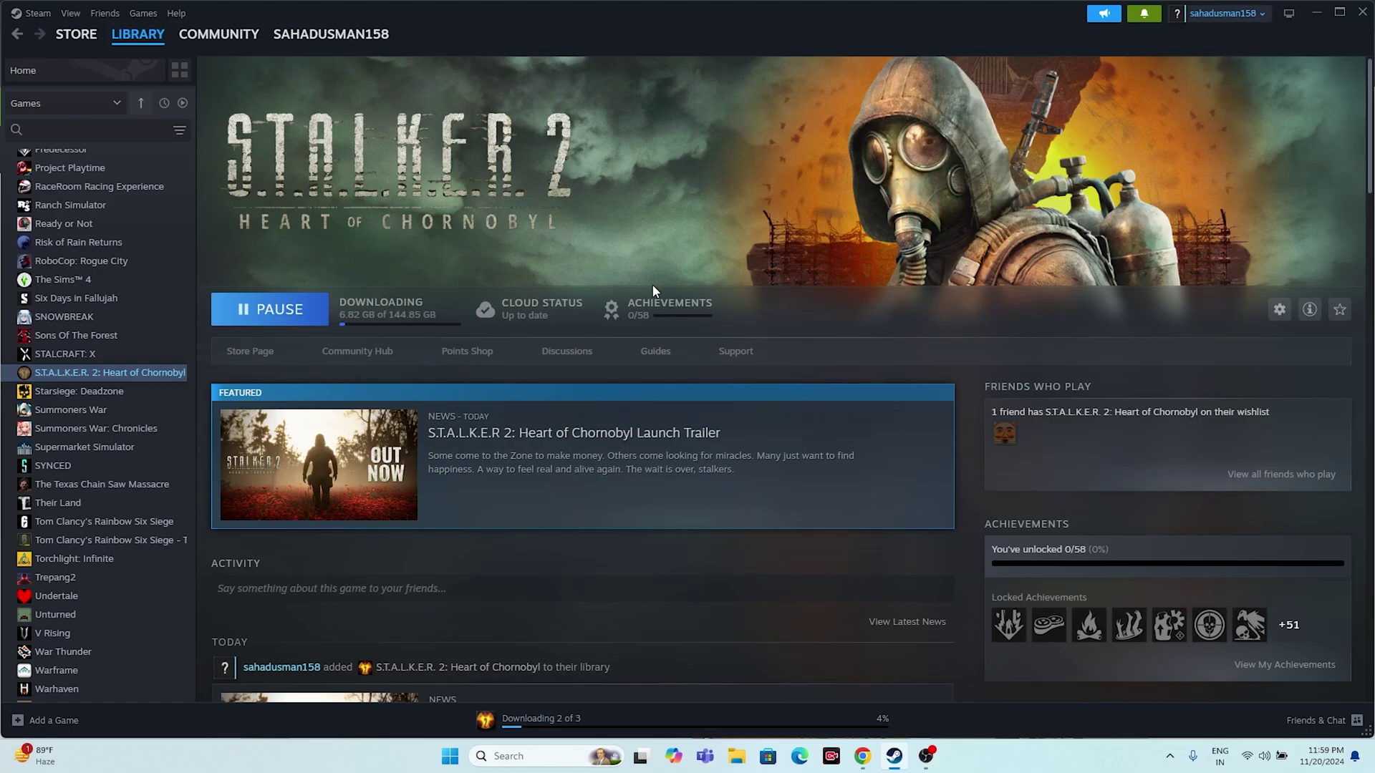
Open the Windows Update page in Settings, examine the update status and close Settings.
click(538, 756)
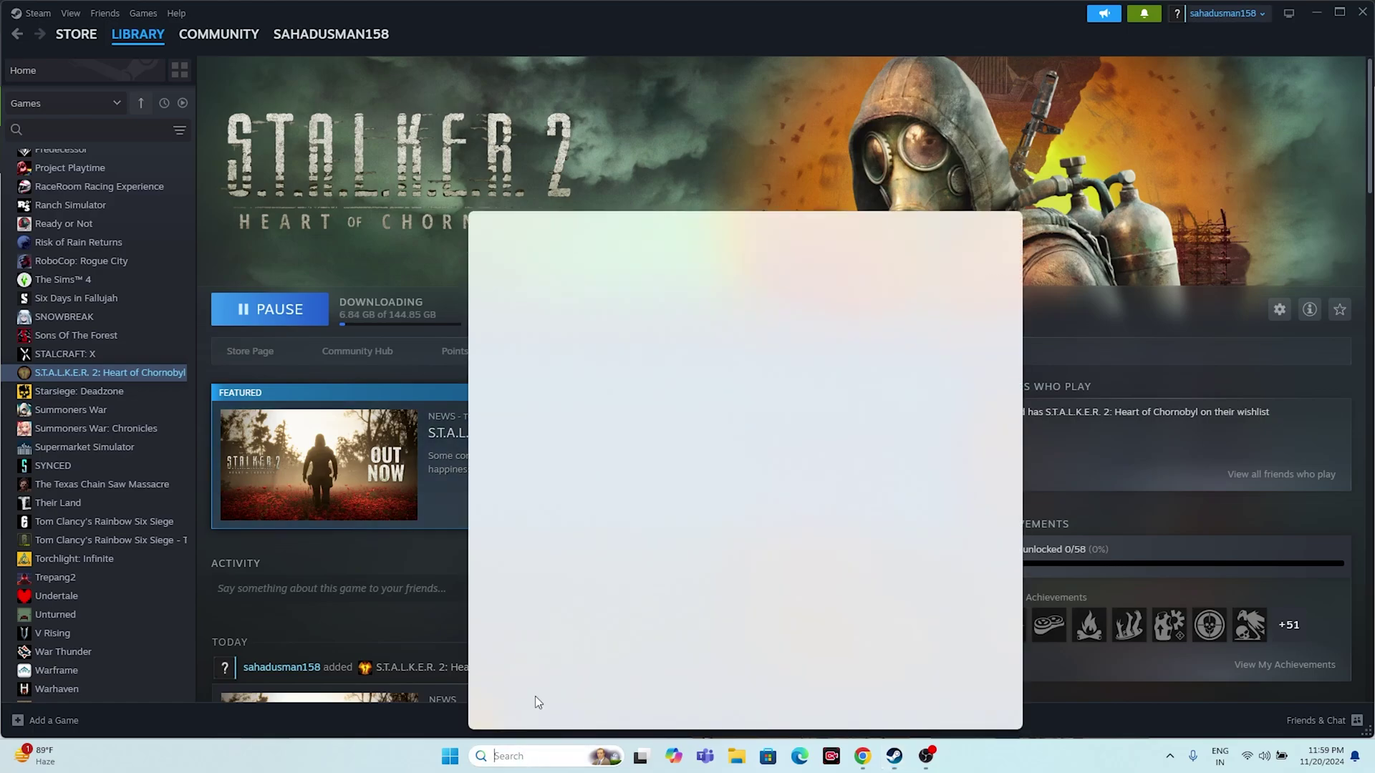
click(543, 569)
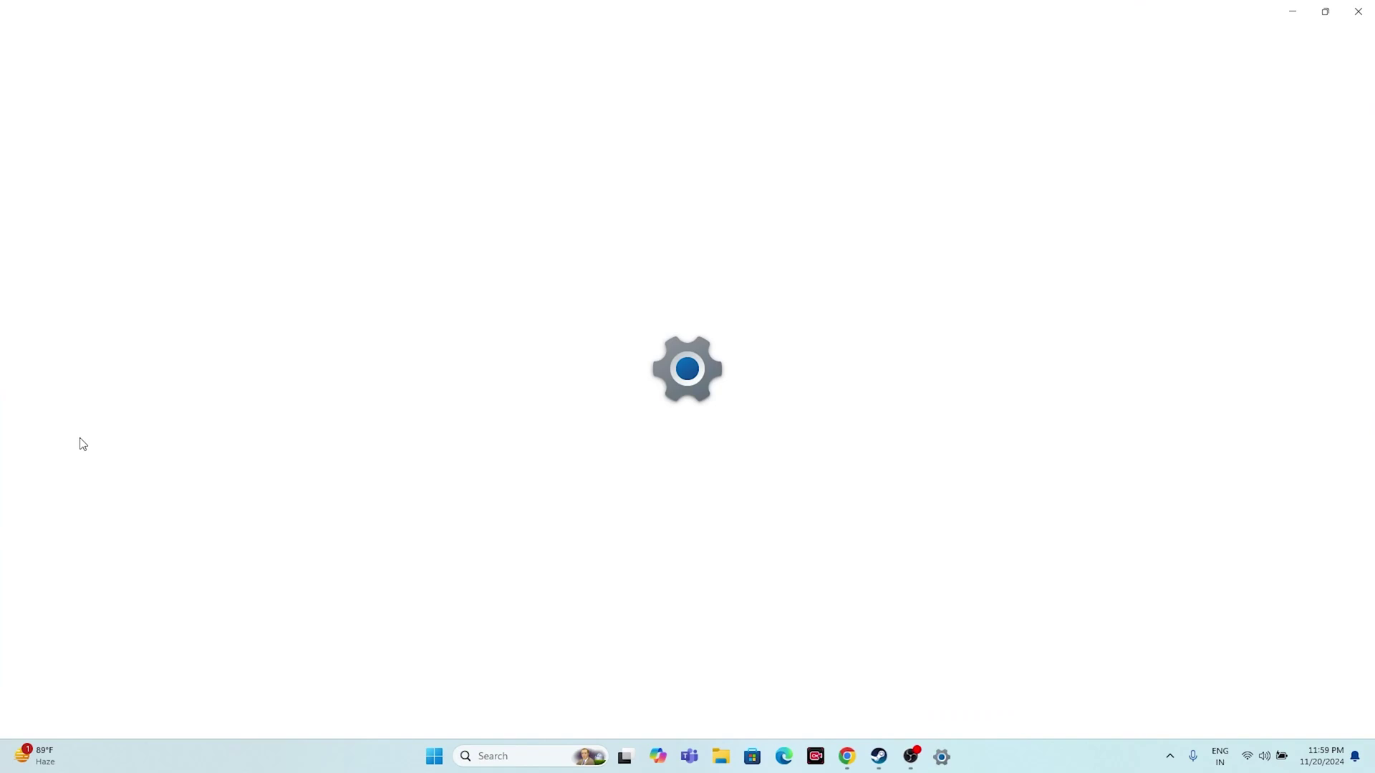
click(94, 471)
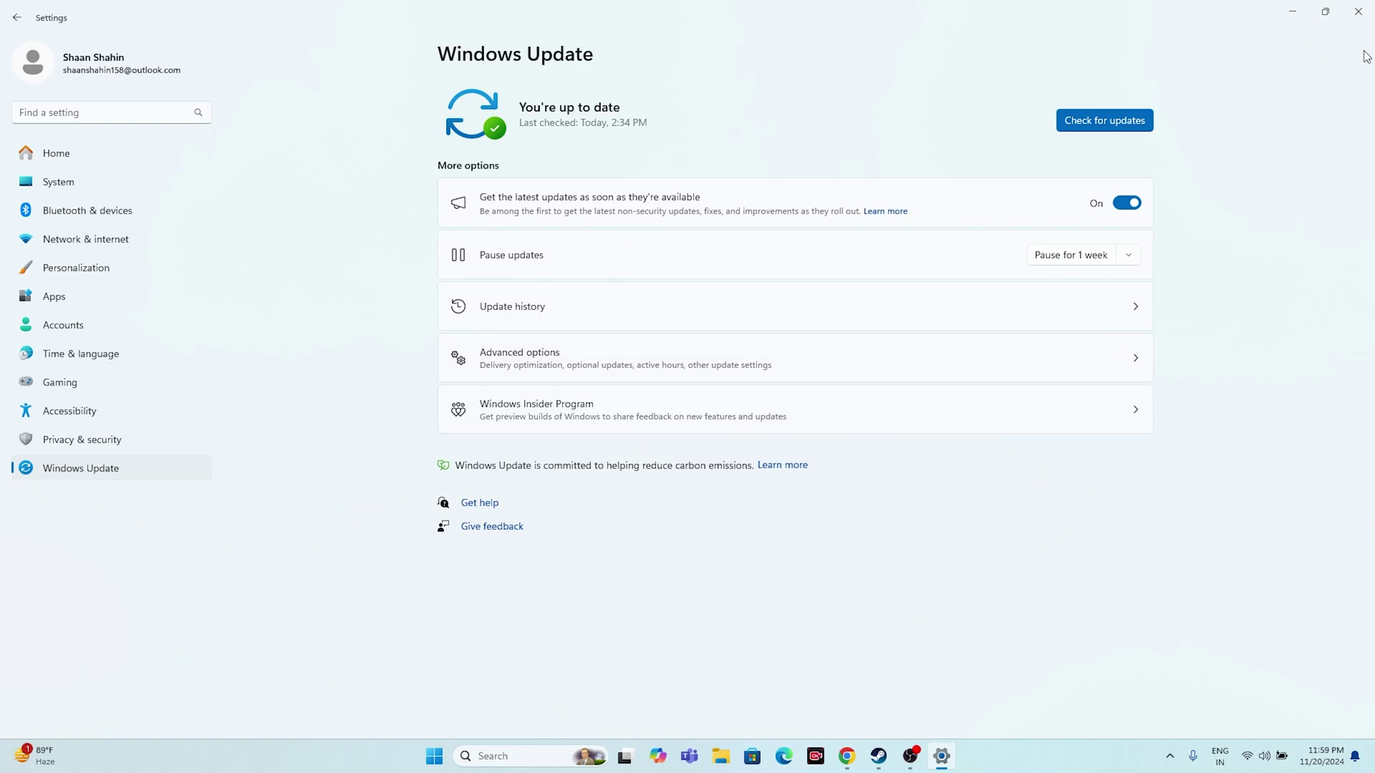
click(1358, 12)
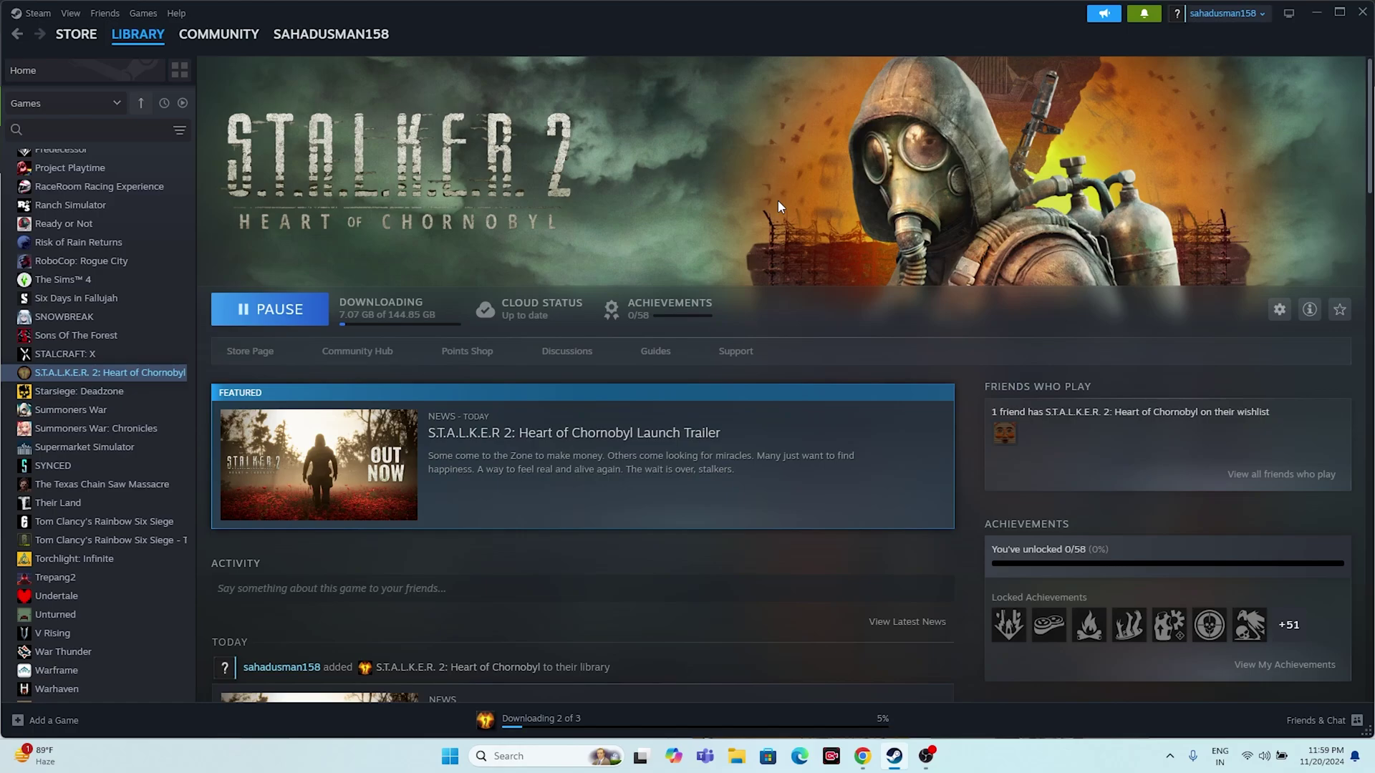
Switch to Chrome and examine the NVIDIA drivers page with its automatic update and manual driver search options.
click(862, 756)
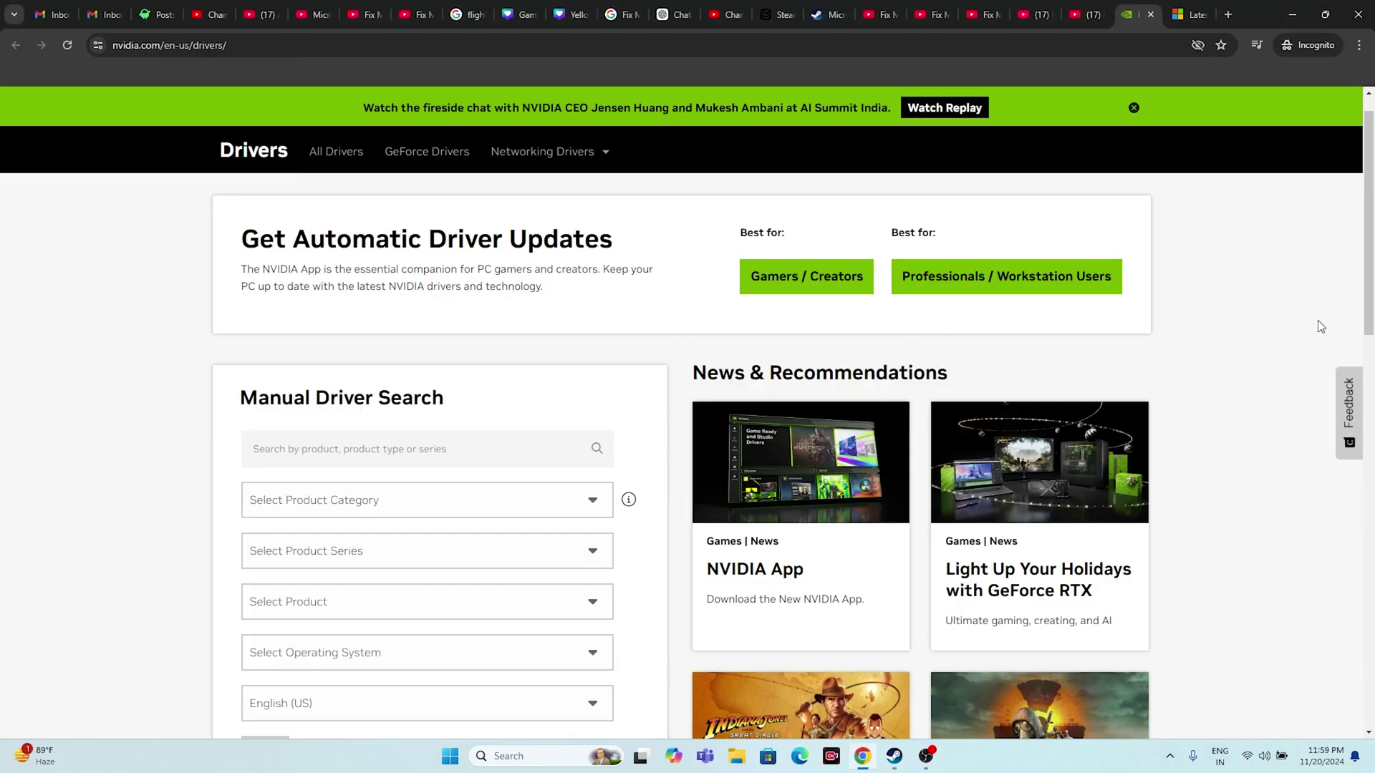
scroll(1364, 289, down, 1)
scroll(1365, 289, down, 3)
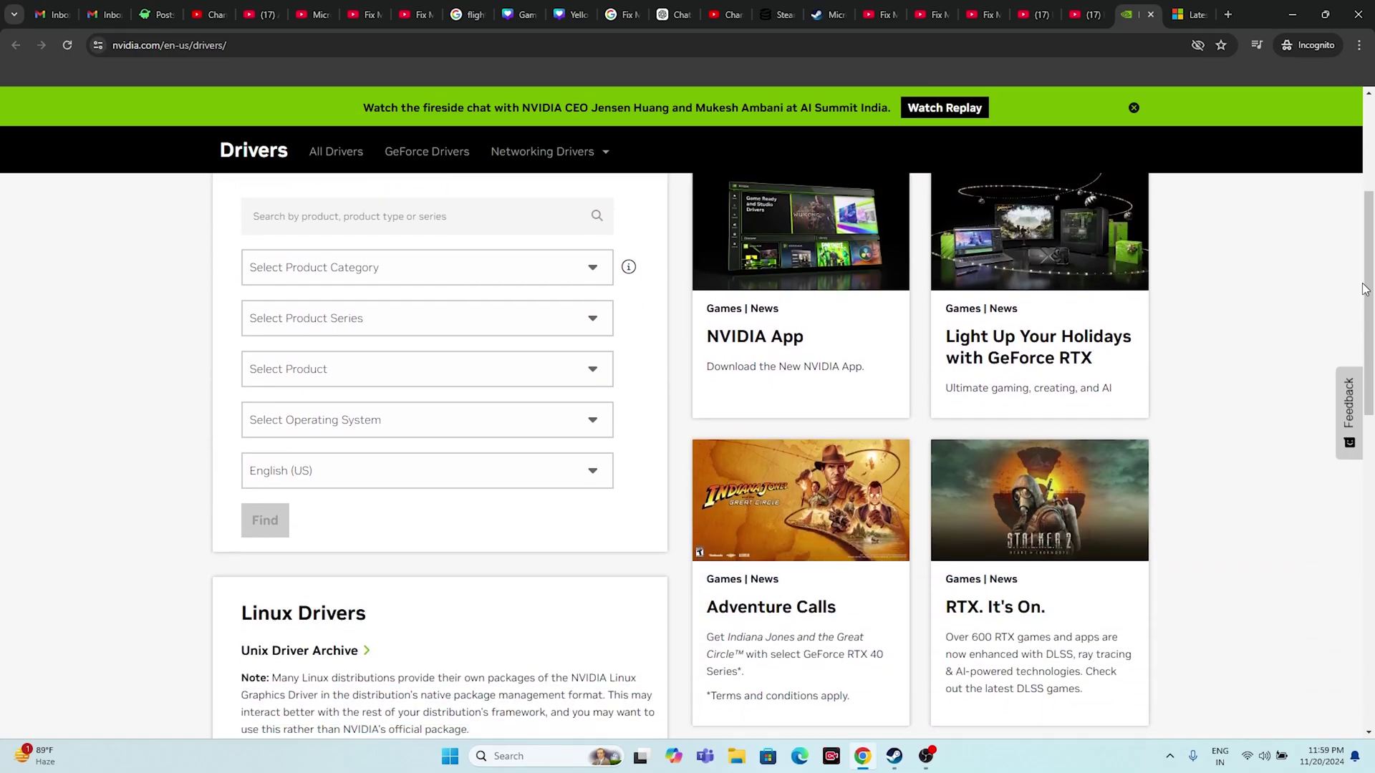
scroll(1365, 289, up, 5)
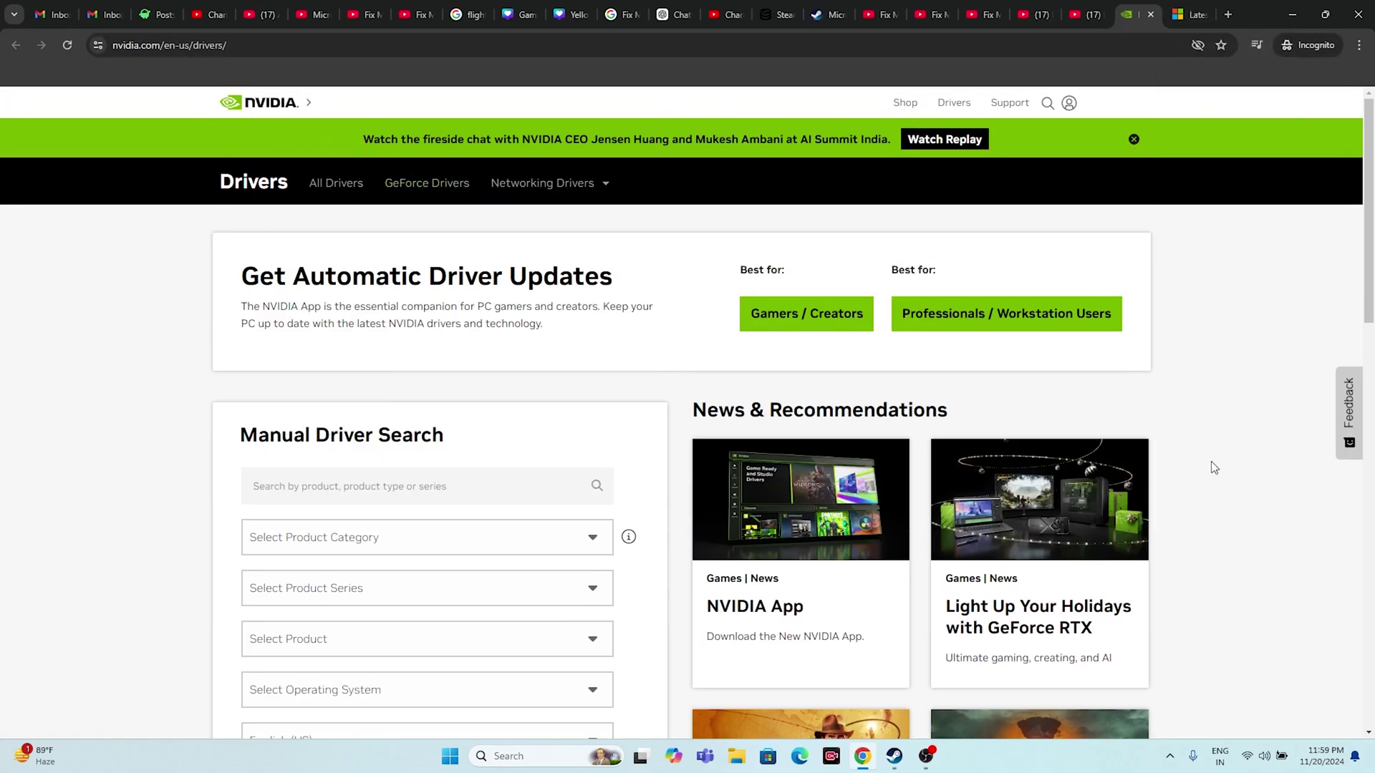
scroll(1293, 390, down, 4)
scroll(1293, 391, up, 4)
scroll(1293, 391, down, 4)
scroll(1293, 391, up, 2)
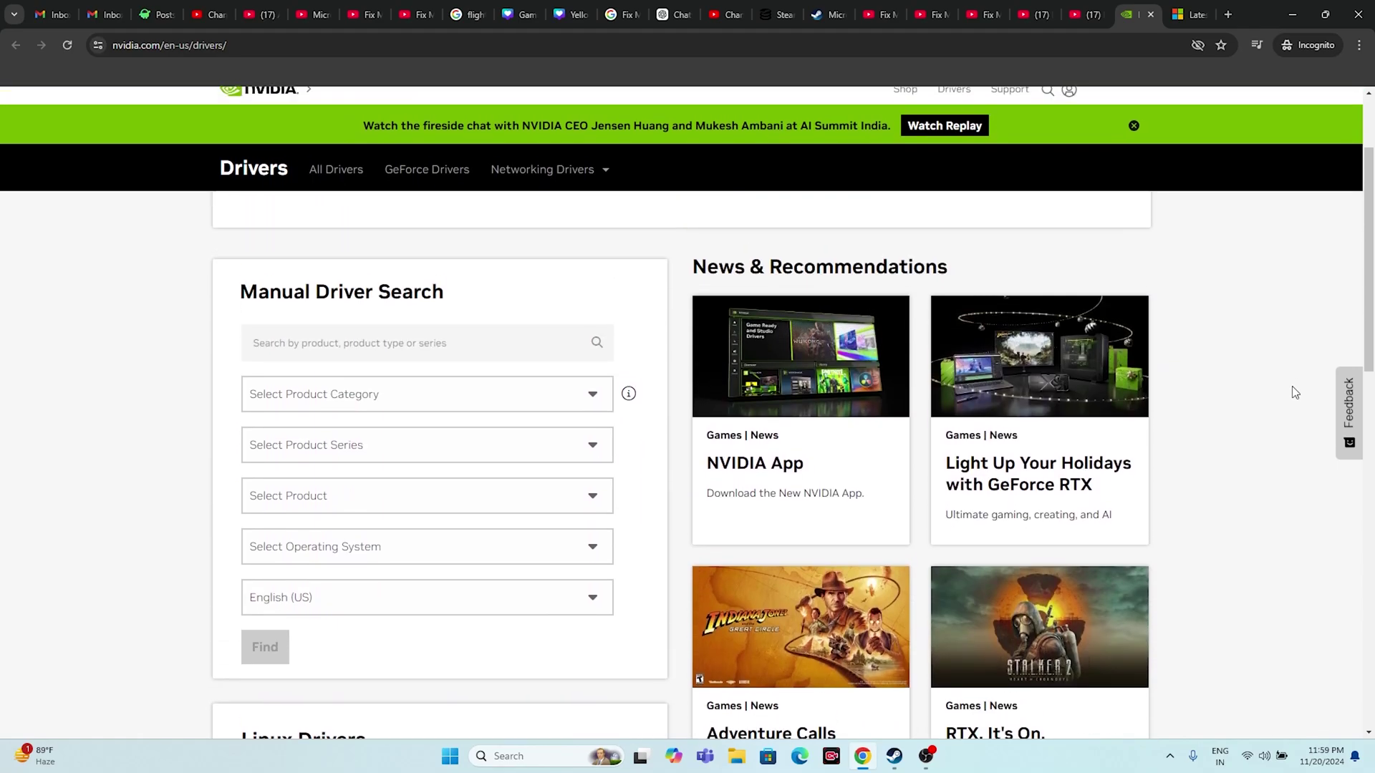
Set the manual driver search to the GeForce product category and the GeForce RTX 40 Series.
click(295, 397)
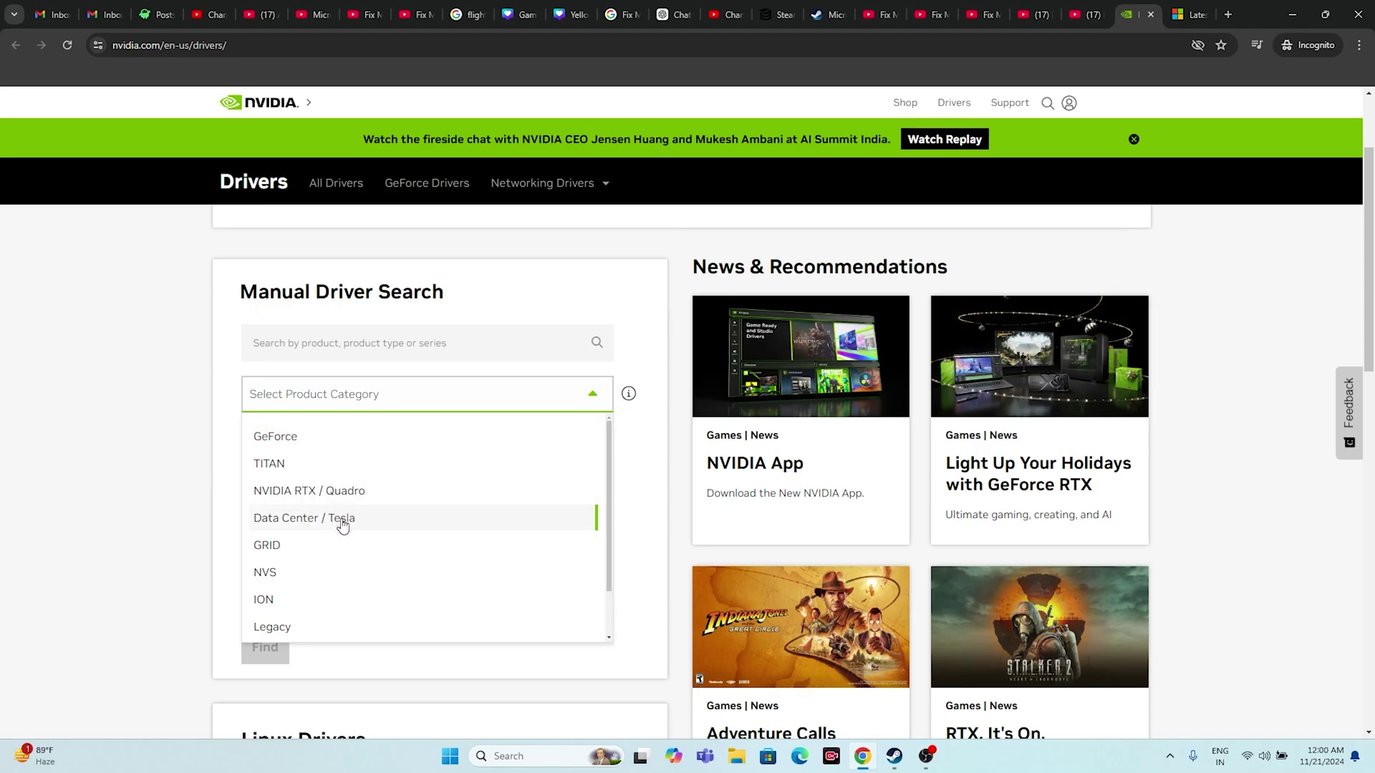
click(272, 438)
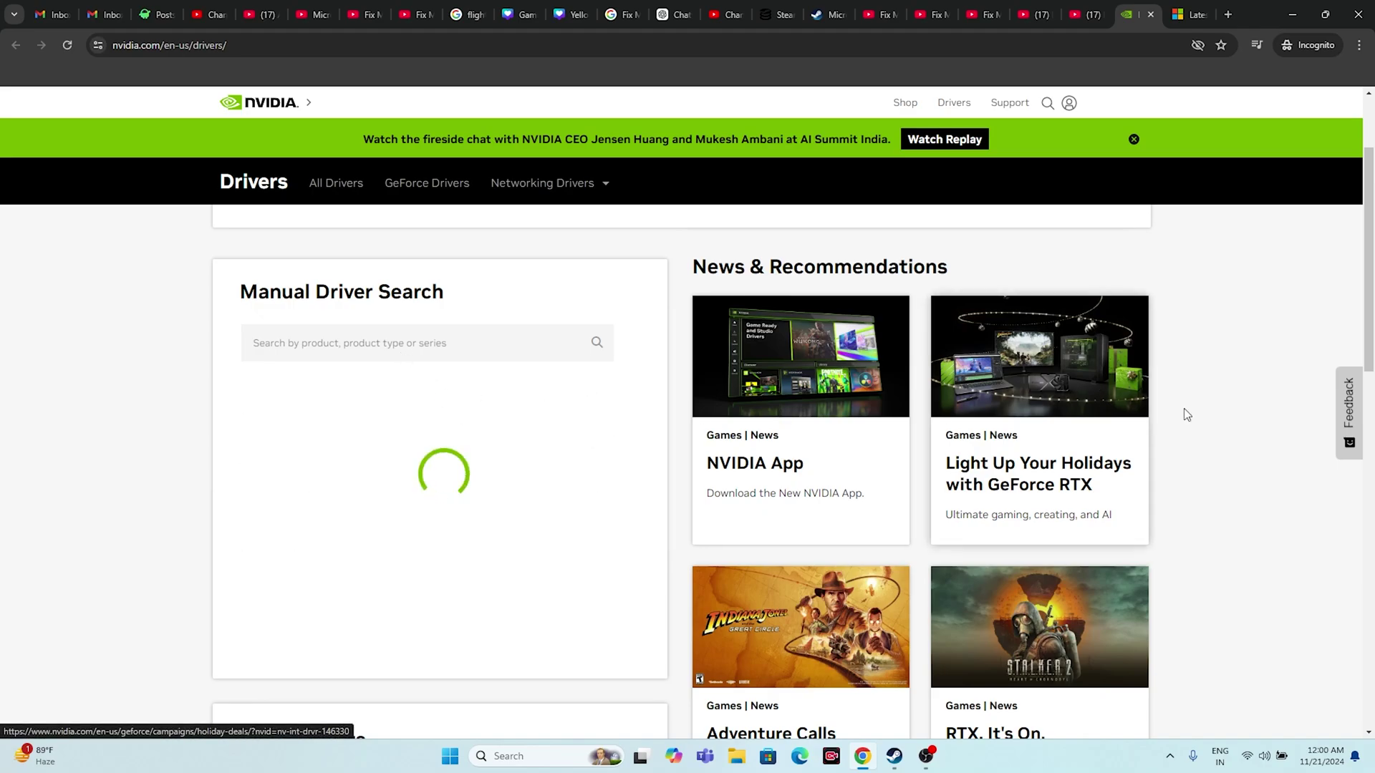
scroll(1220, 341, down, 2)
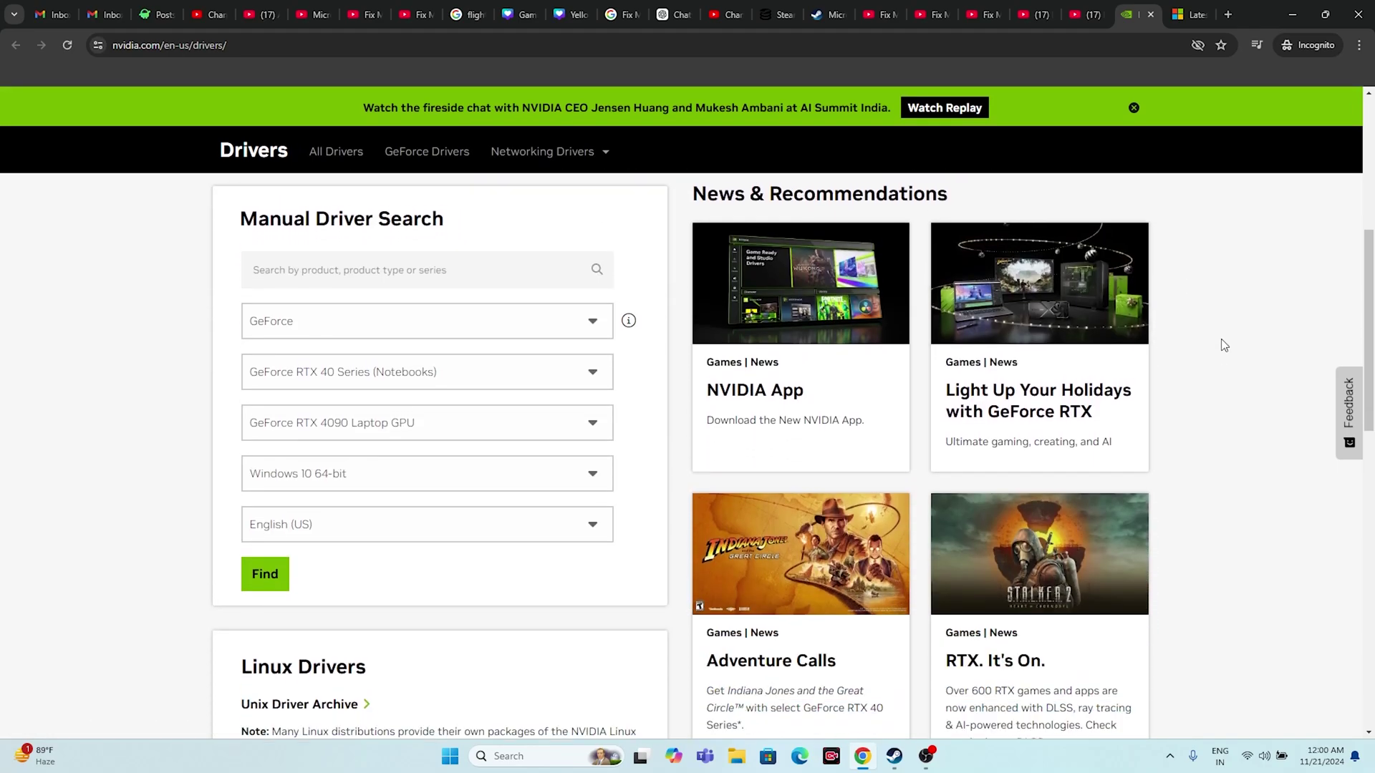
click(423, 369)
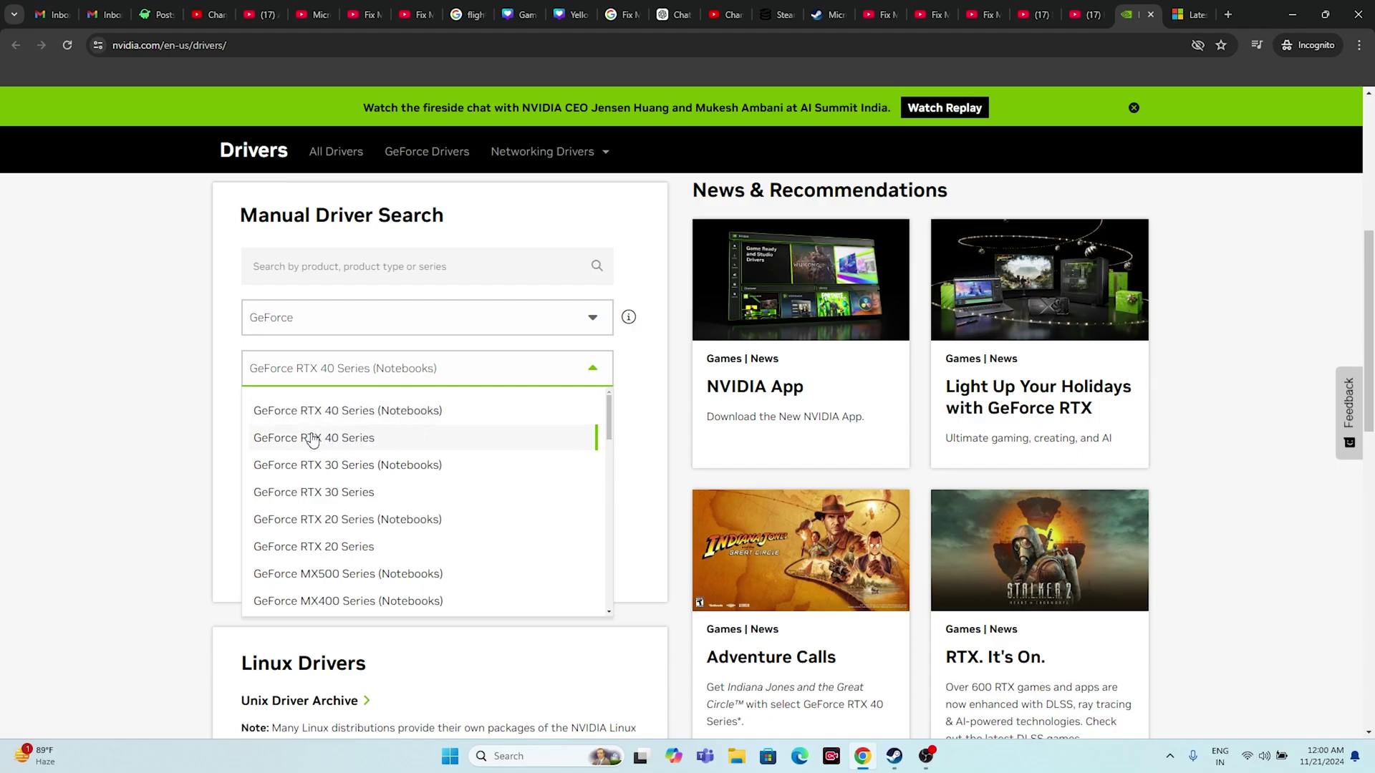
click(362, 440)
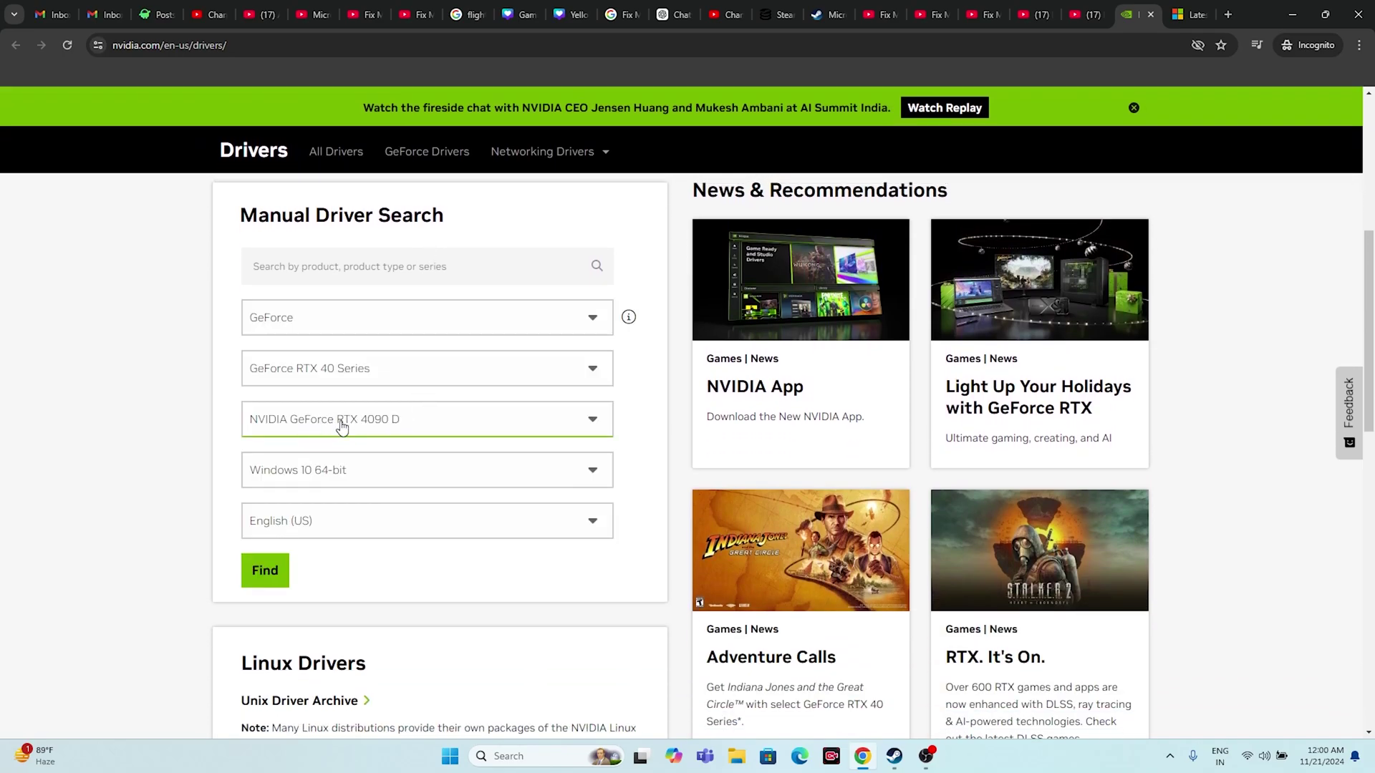
Set the operating system to Windows 11 and find the matching NVIDIA drivers.
click(346, 468)
click(285, 542)
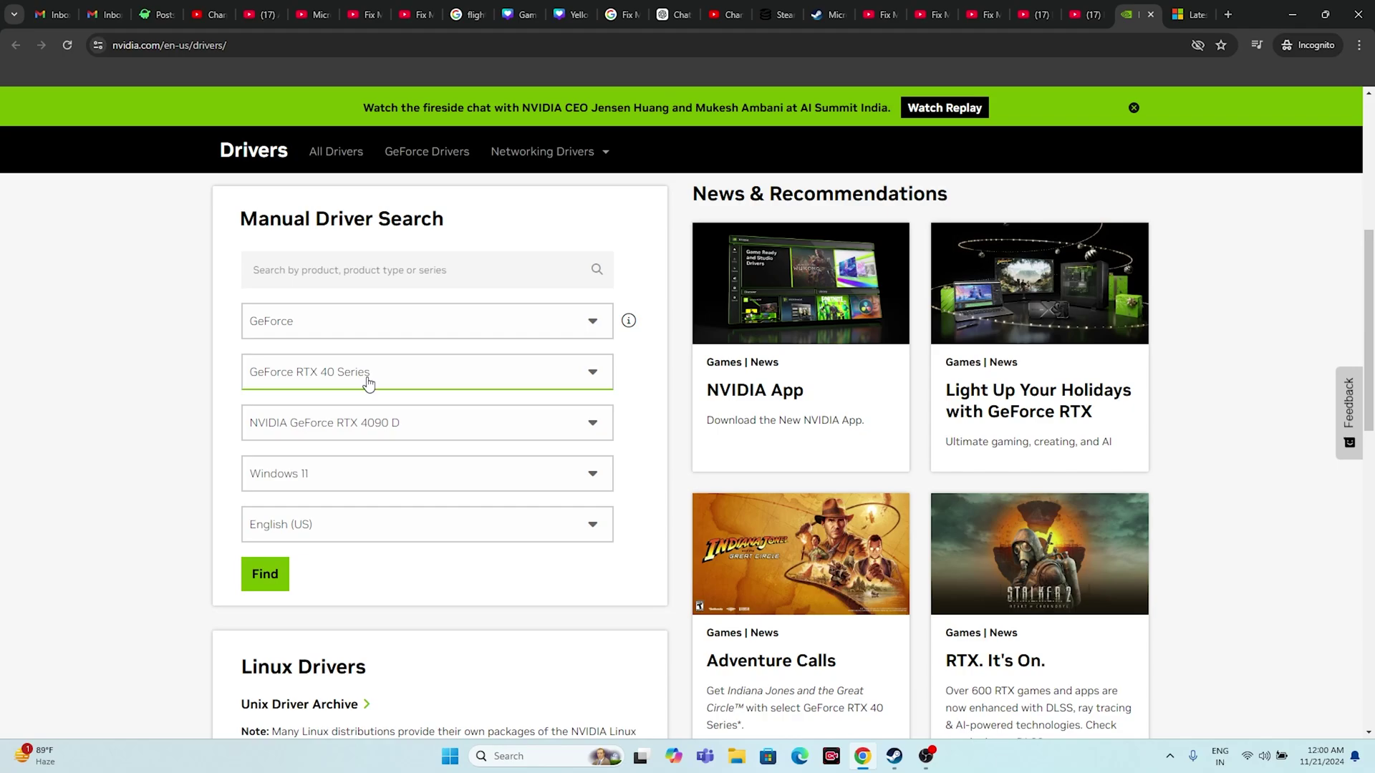
click(265, 574)
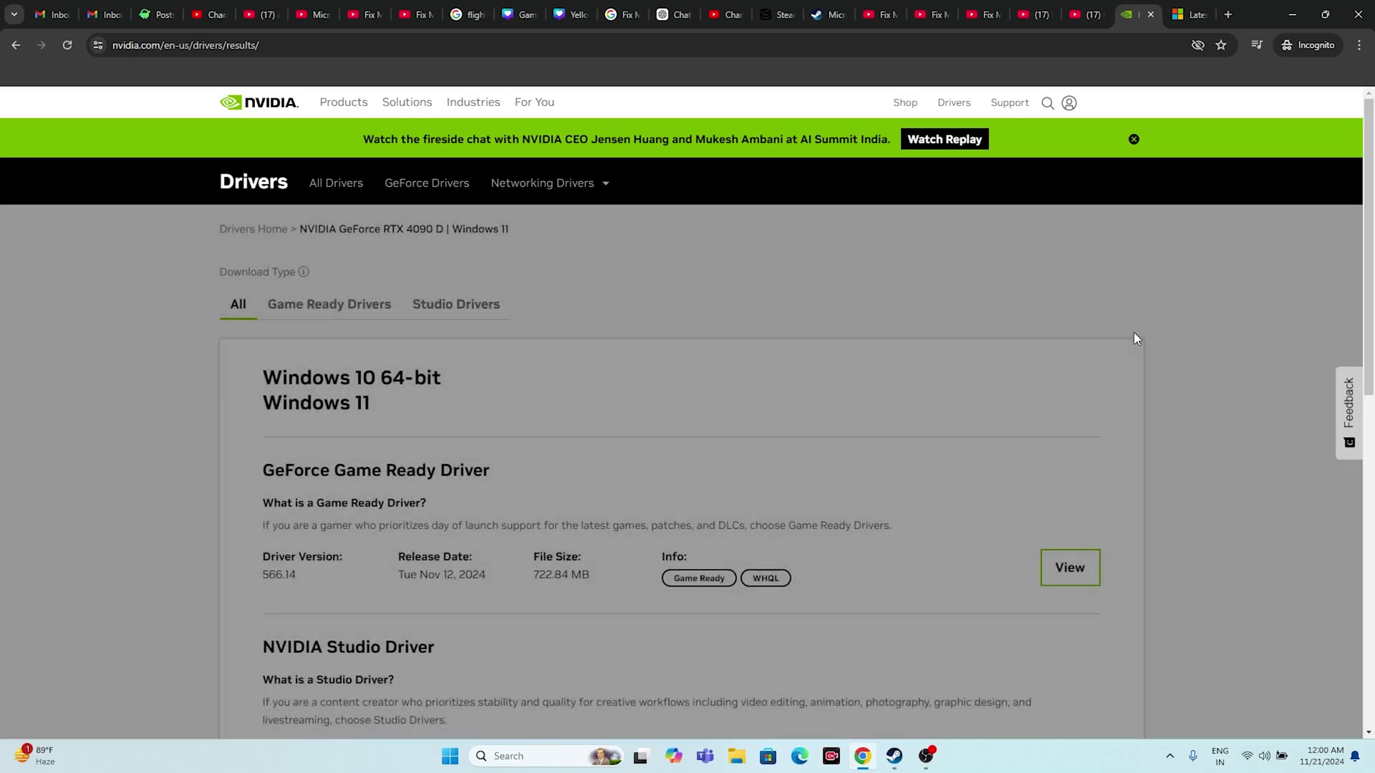
scroll(1133, 337, down, 3)
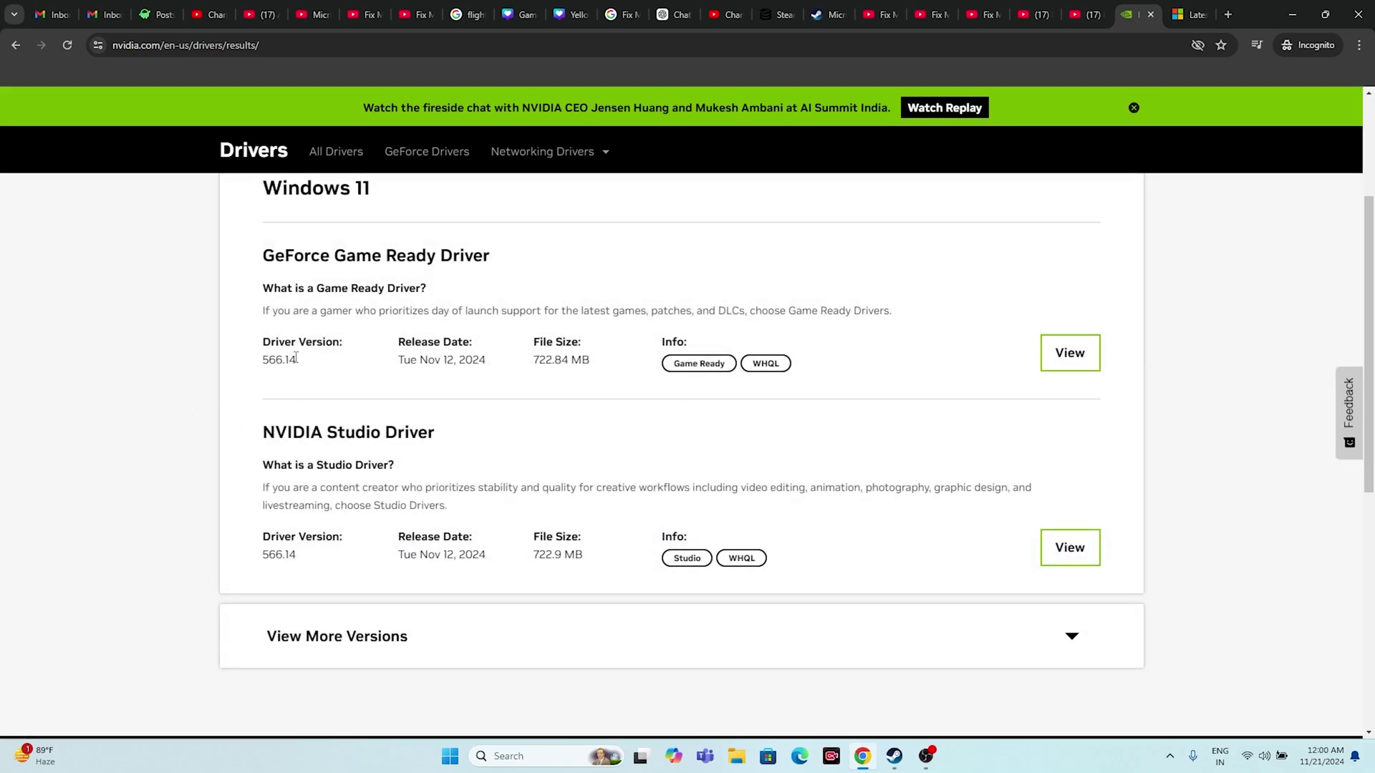
Examine the driver version and file size of the GeForce Game Ready Driver in the search results.
drag(268, 359, 300, 364)
click(299, 375)
drag(534, 363, 607, 369)
Open the Microsoft Visual C++ Redistributable downloads page in Chrome and examine the download links for the X86 and X64 architectures.
click(895, 758)
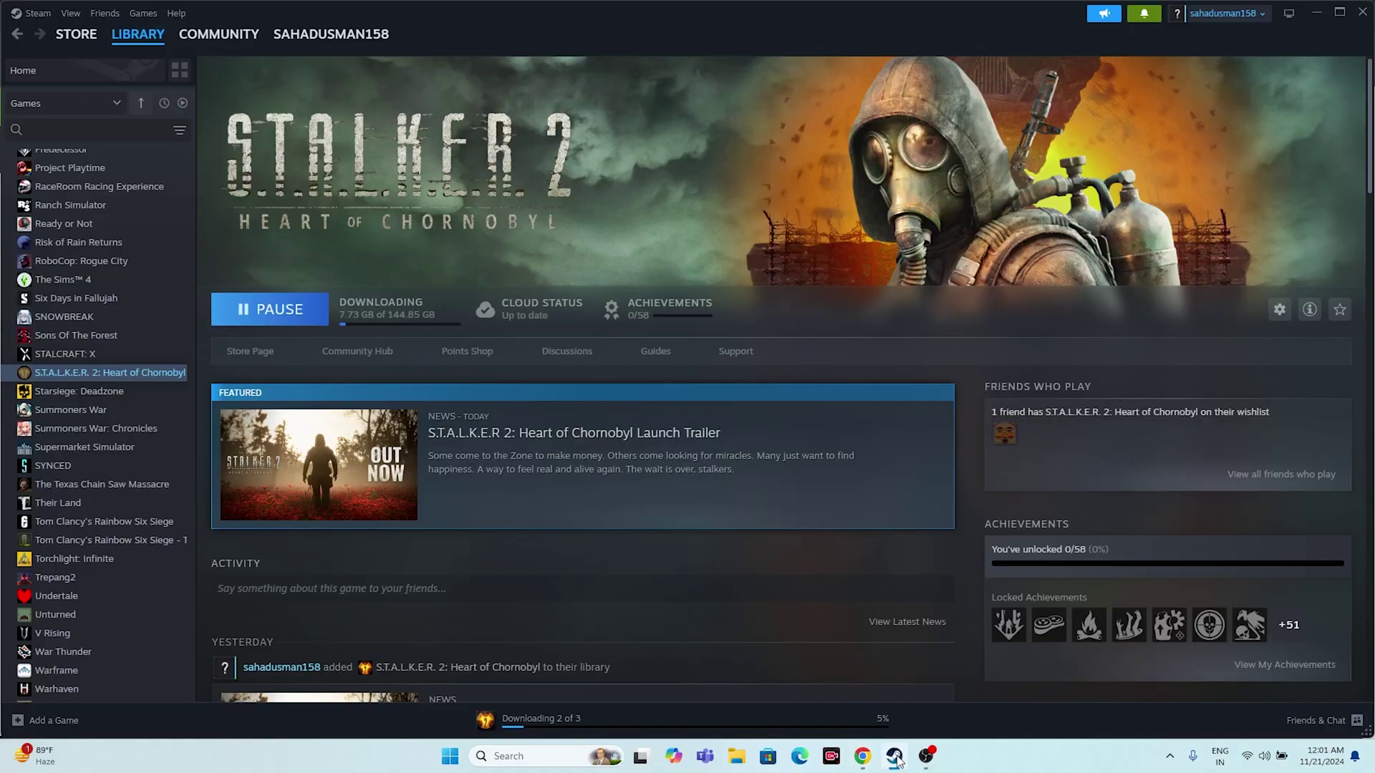
click(862, 756)
click(1185, 14)
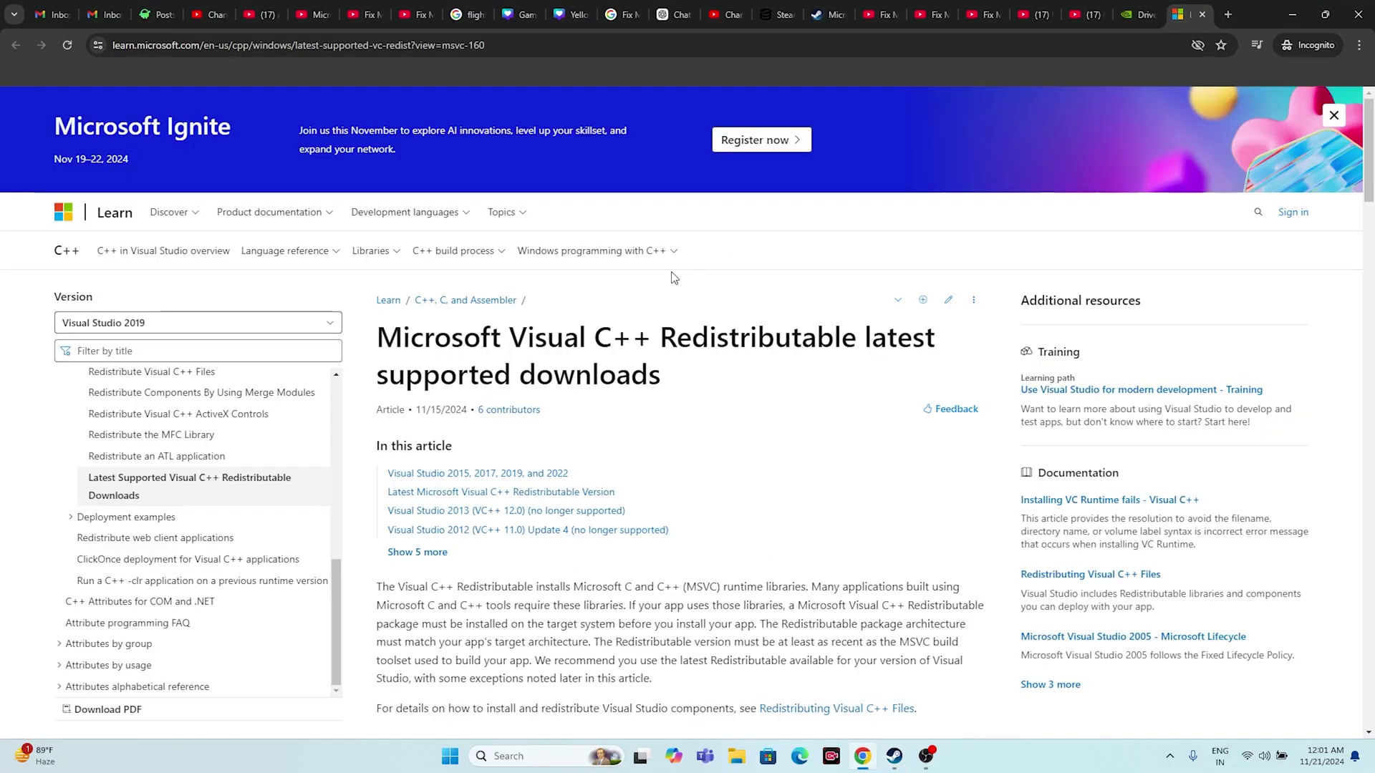
drag(684, 394, 376, 336)
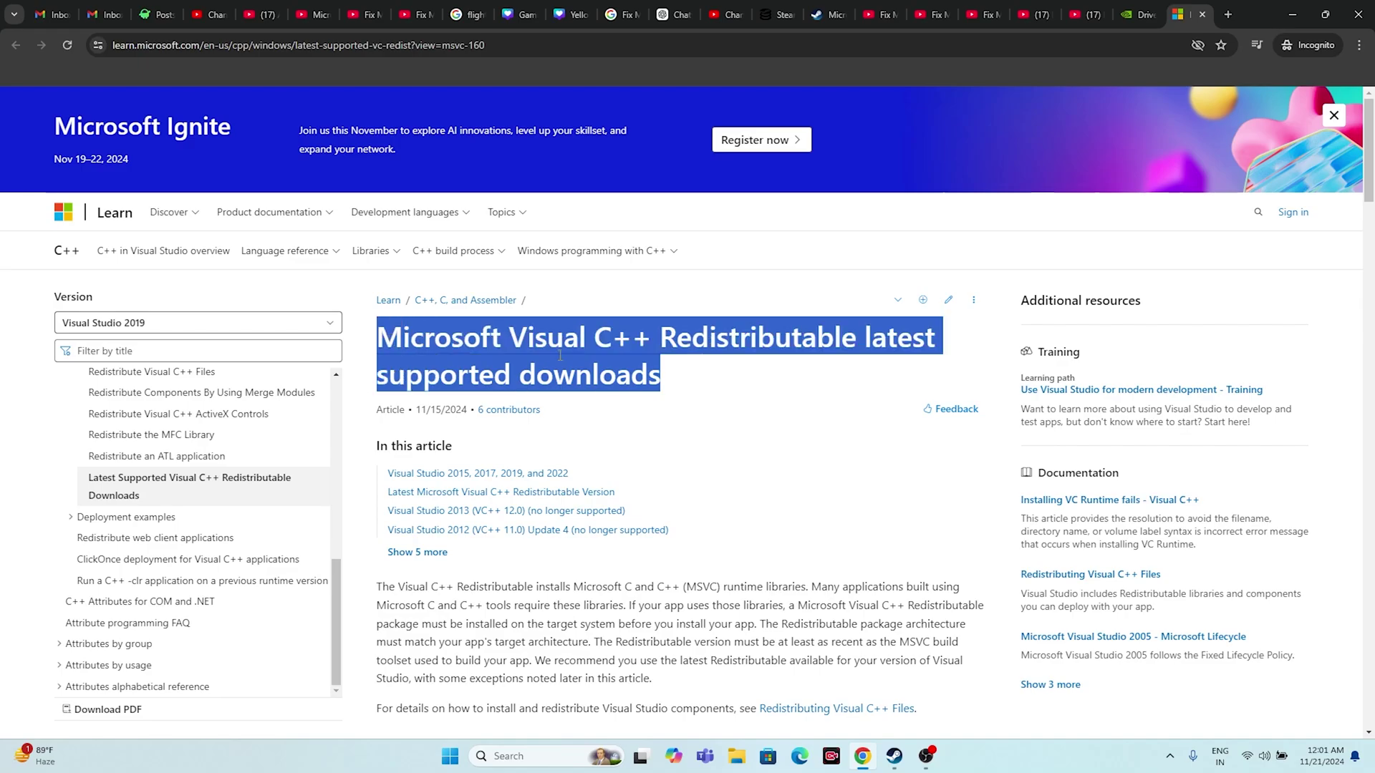
click(693, 388)
scroll(573, 386, down, 10)
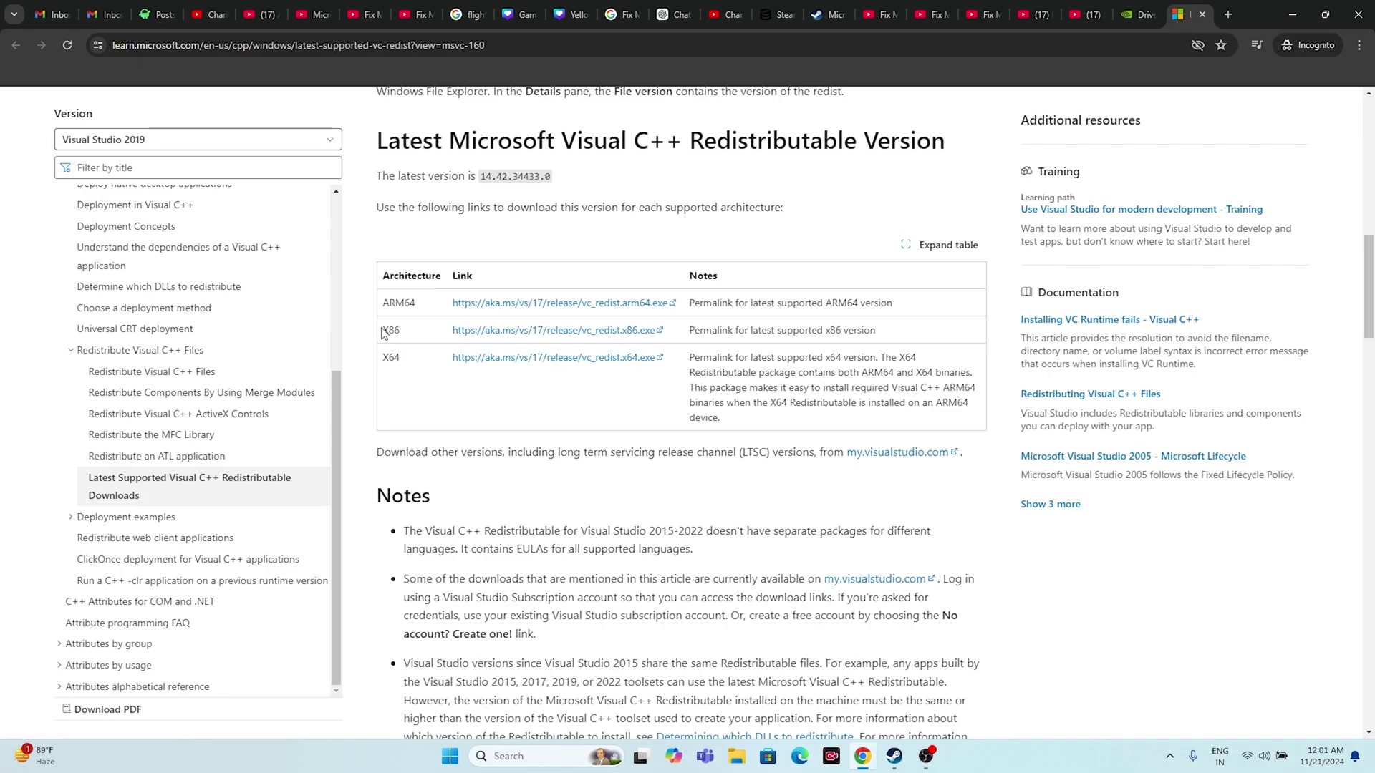
drag(383, 331, 402, 332)
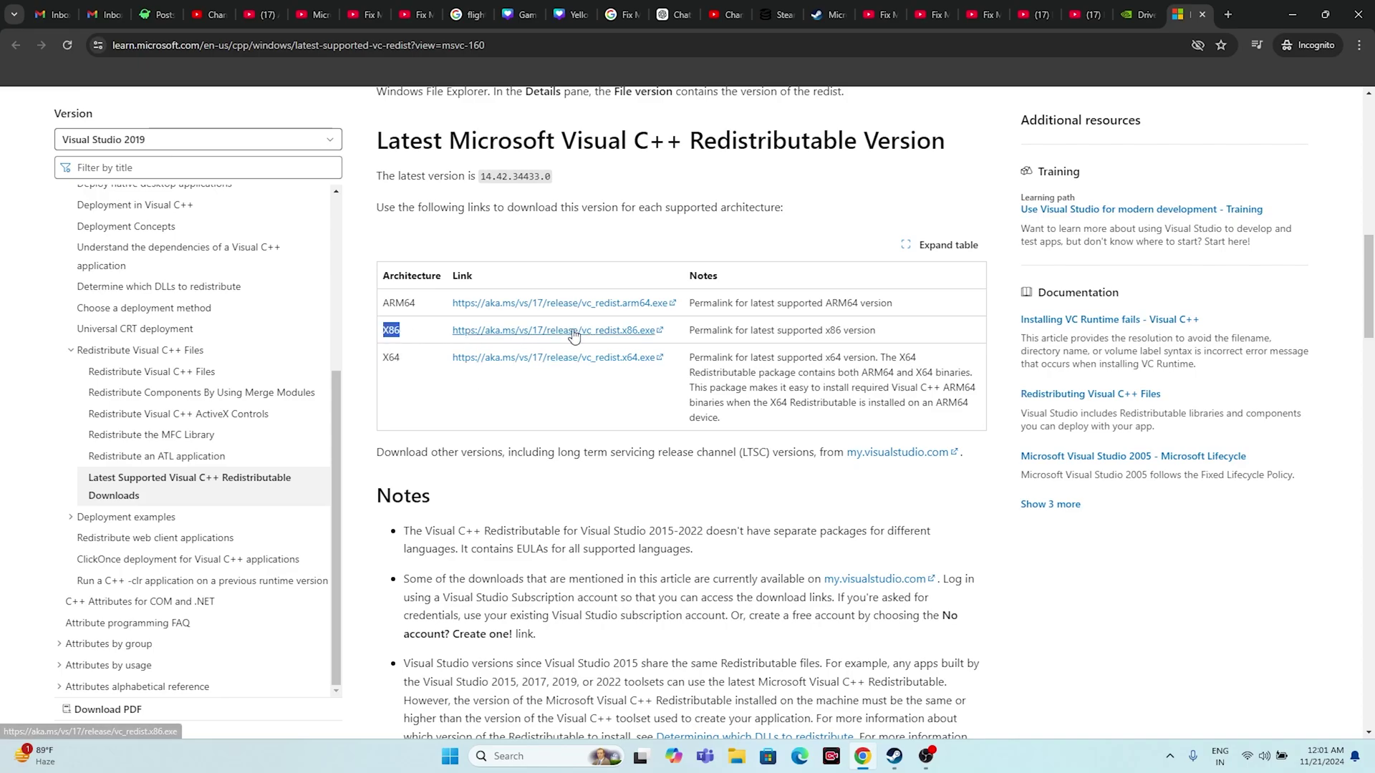
click(549, 396)
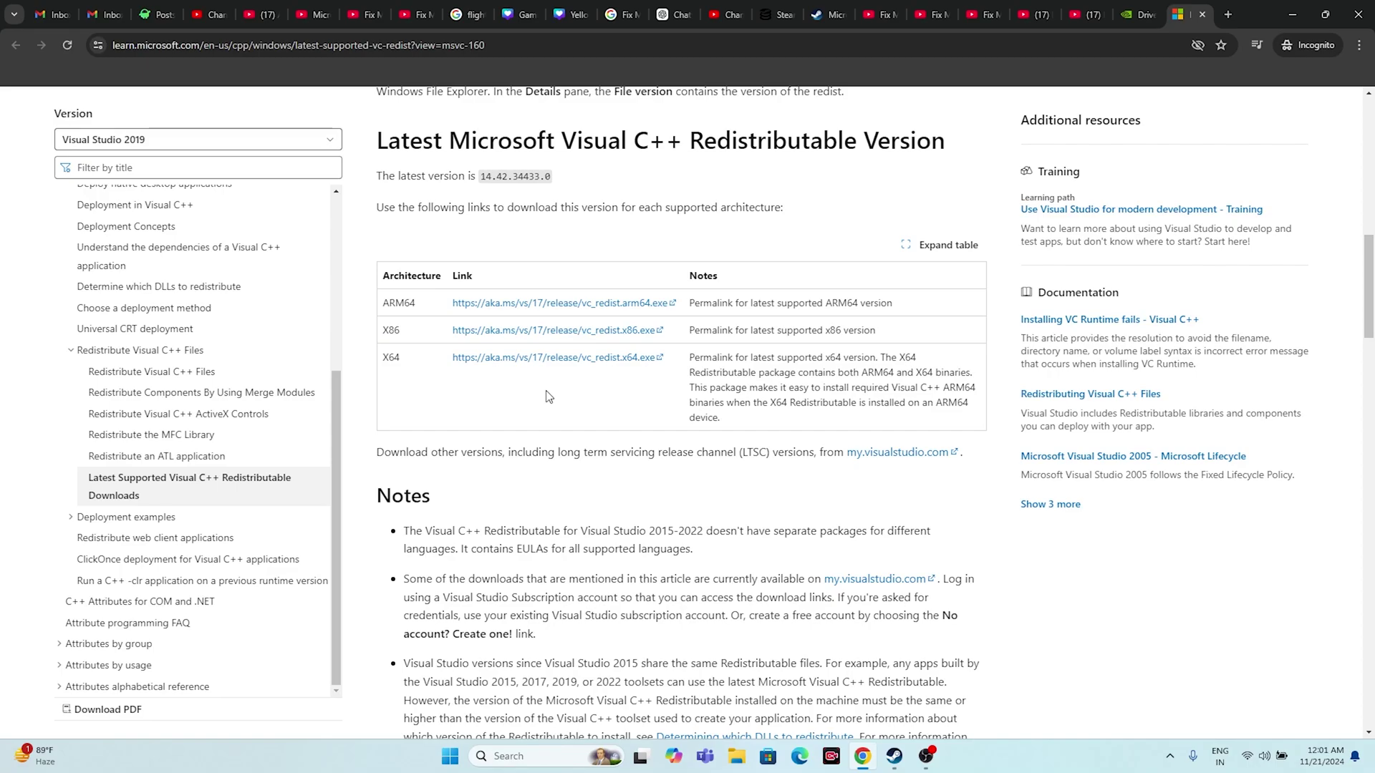
Switch to Steam, view the Installed Files properties of S.T.A.L.K.E.R. 2: Heart of Chornobyl and close them.
click(893, 756)
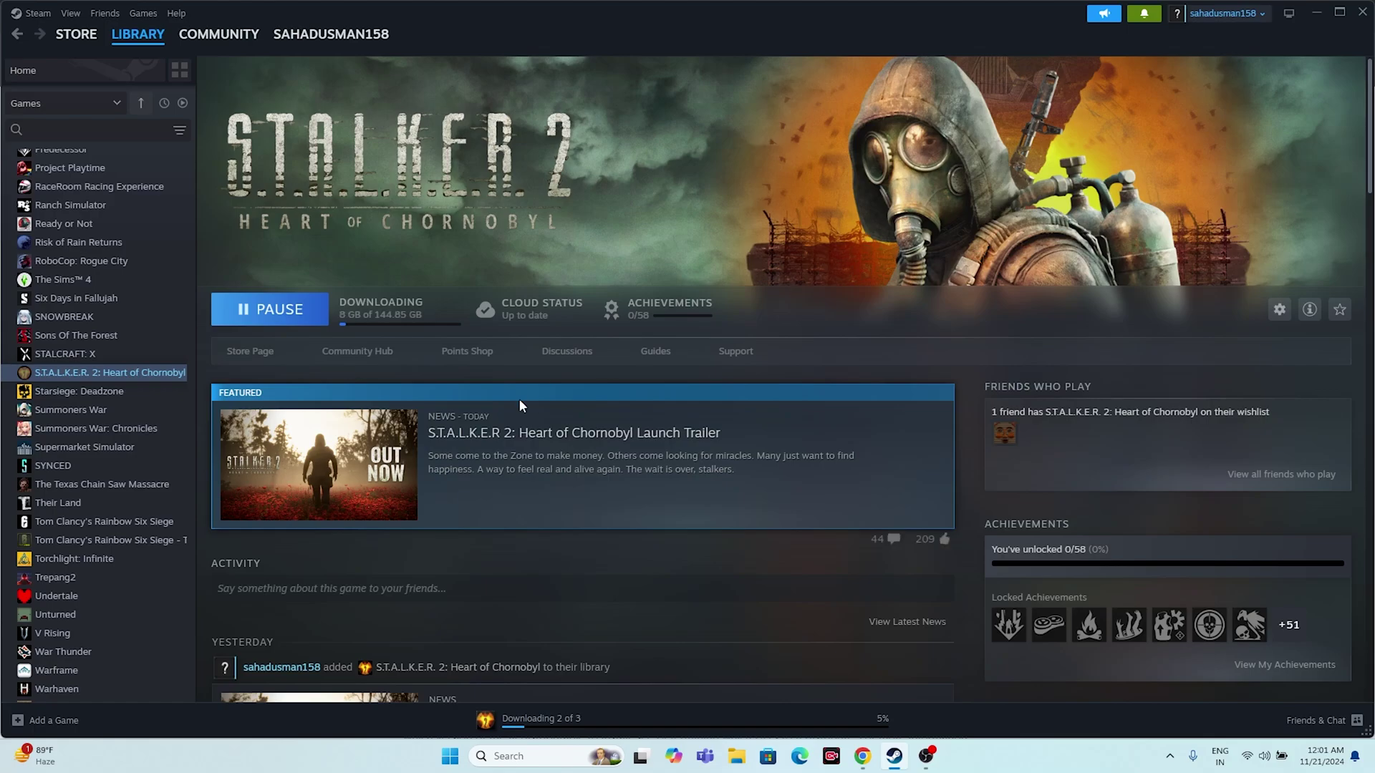
right_click(143, 384)
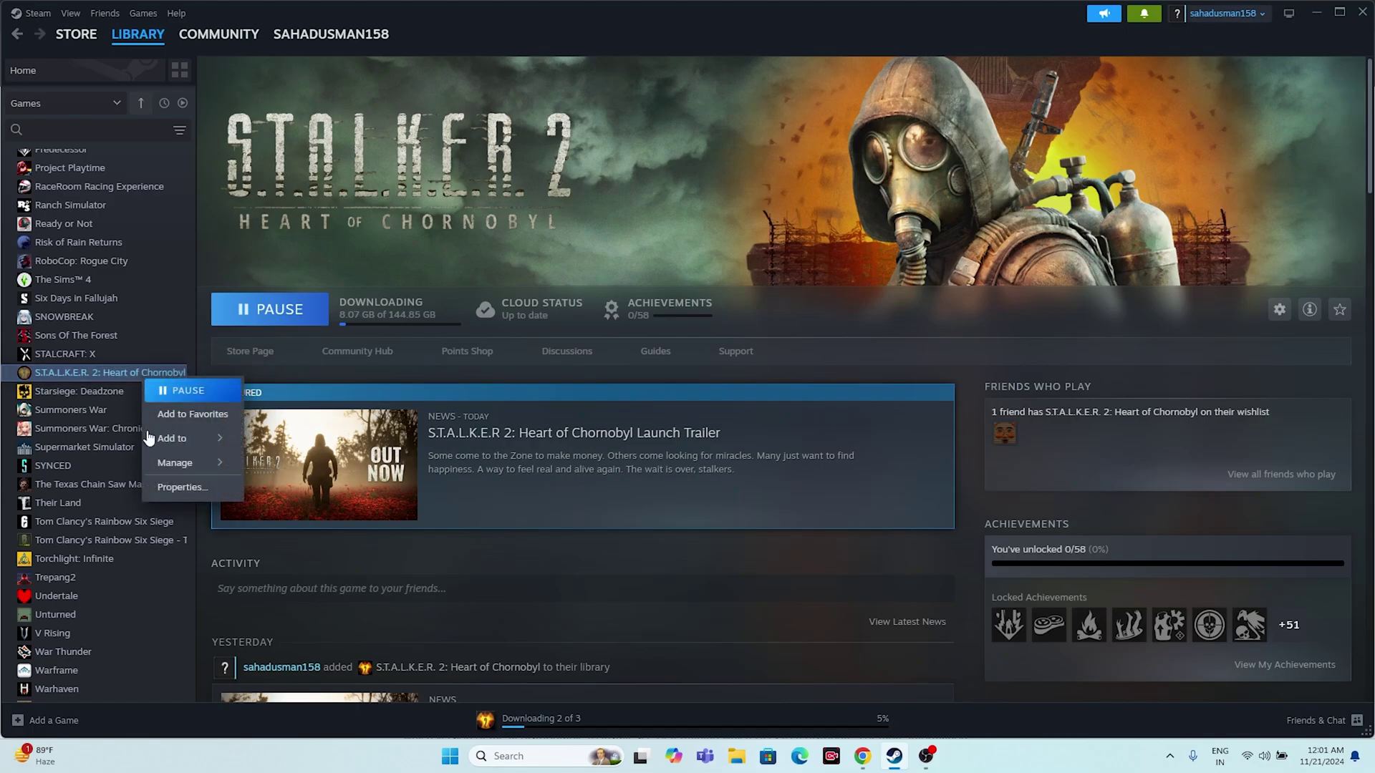
click(158, 484)
click(435, 309)
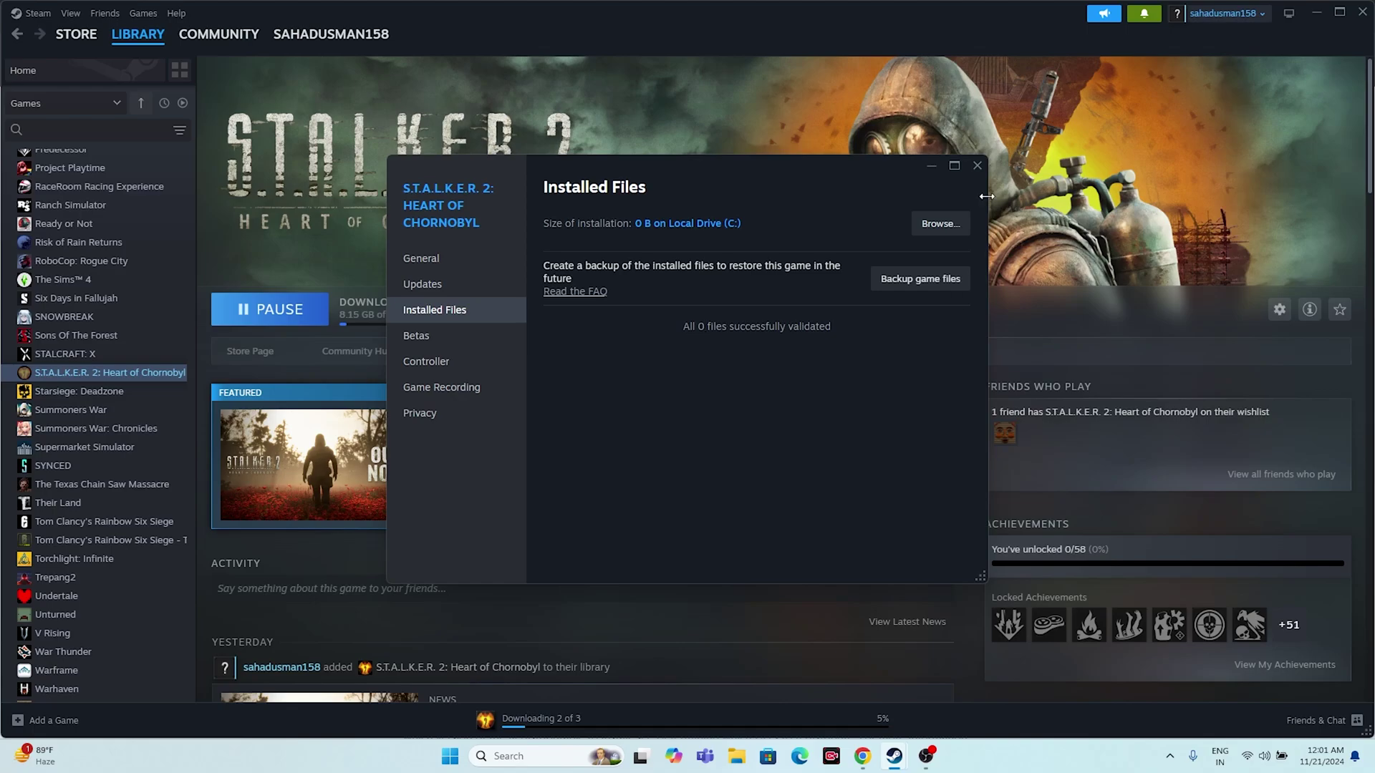
click(978, 170)
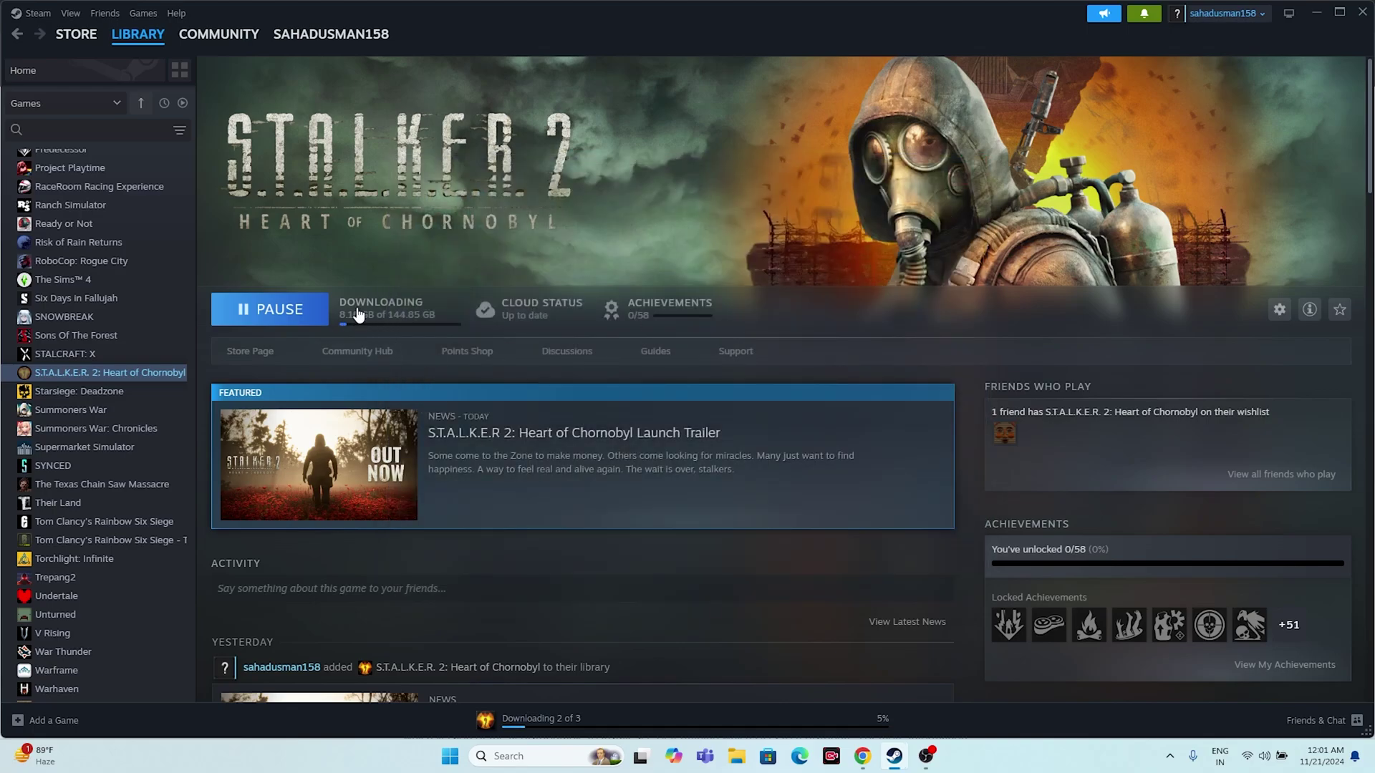
View the integrity verification option in the Installed Files properties of Microsoft Flight Simulator 2024 and close the properties.
scroll(144, 310, down, 1)
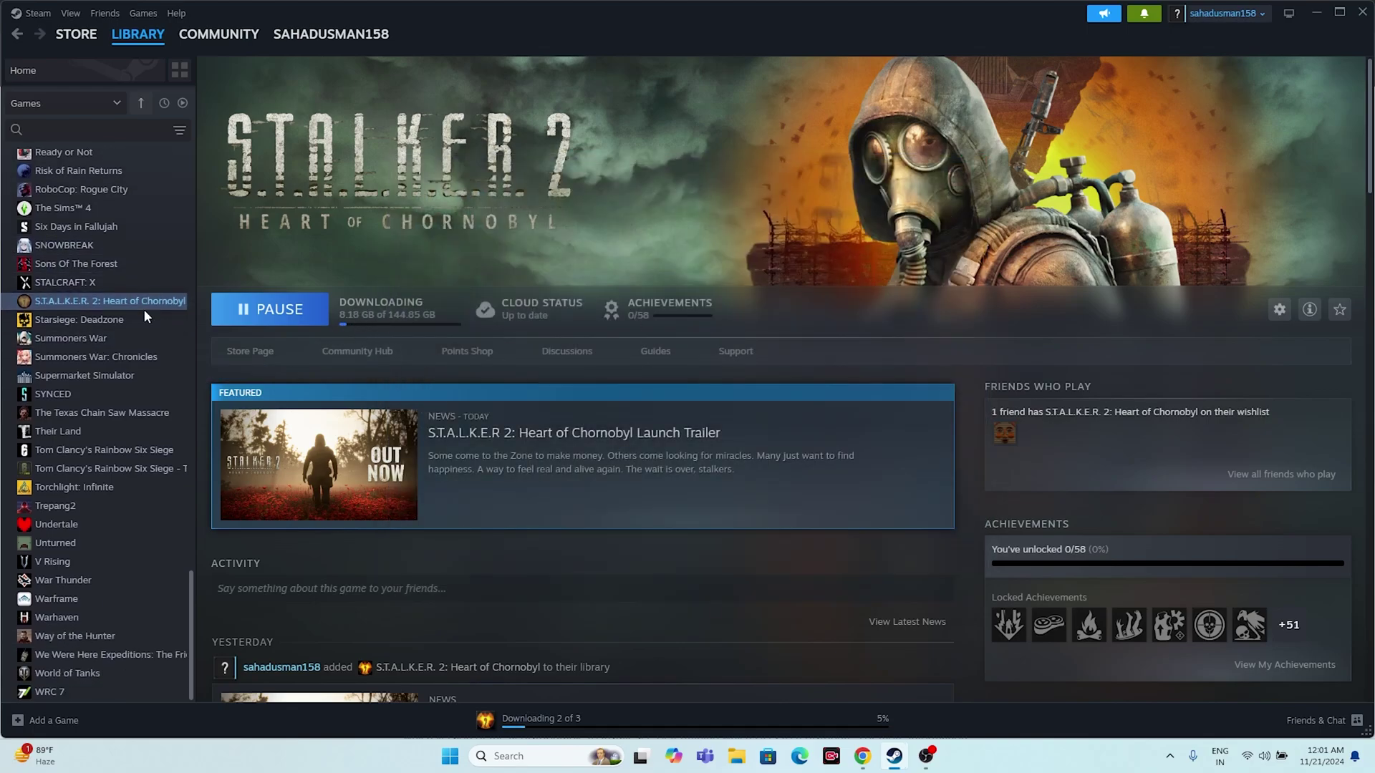
scroll(142, 337, up, 3)
scroll(141, 345, up, 6)
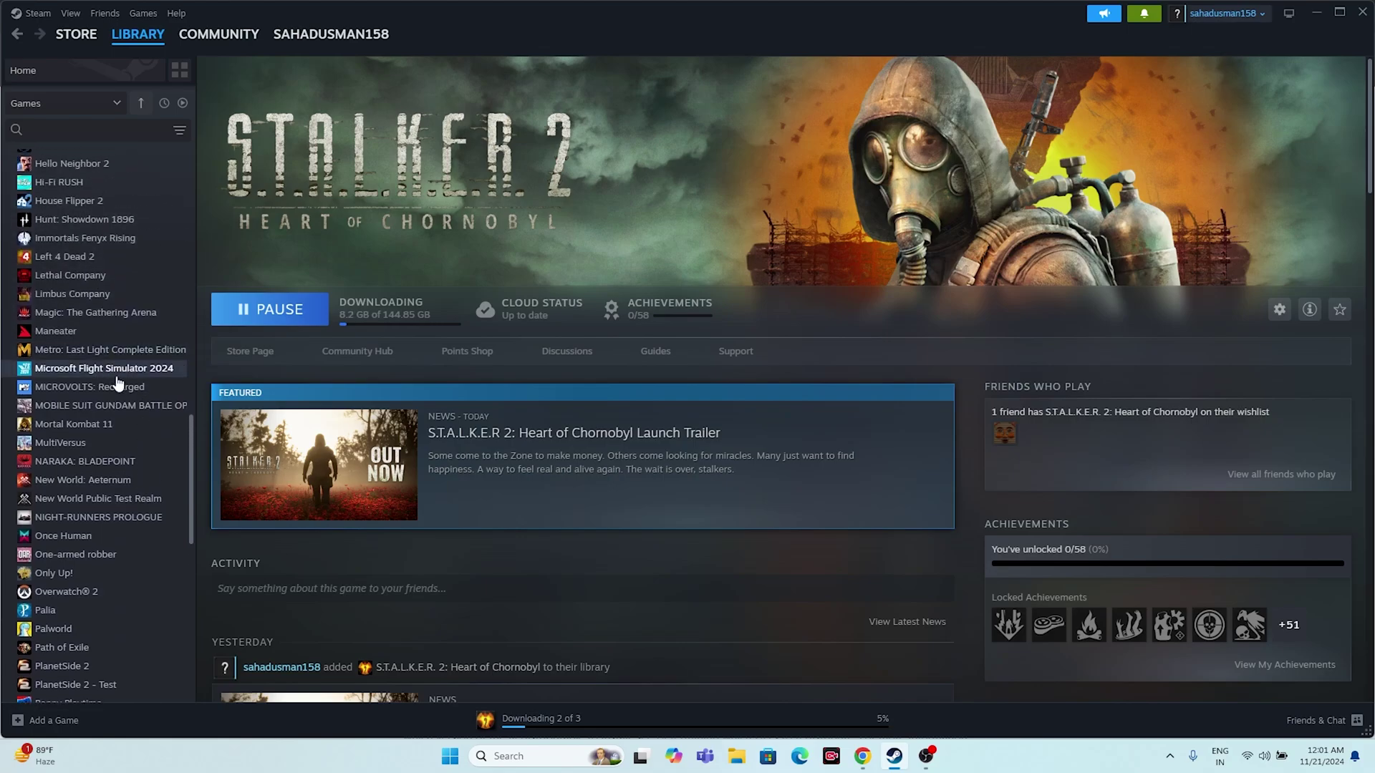
click(131, 374)
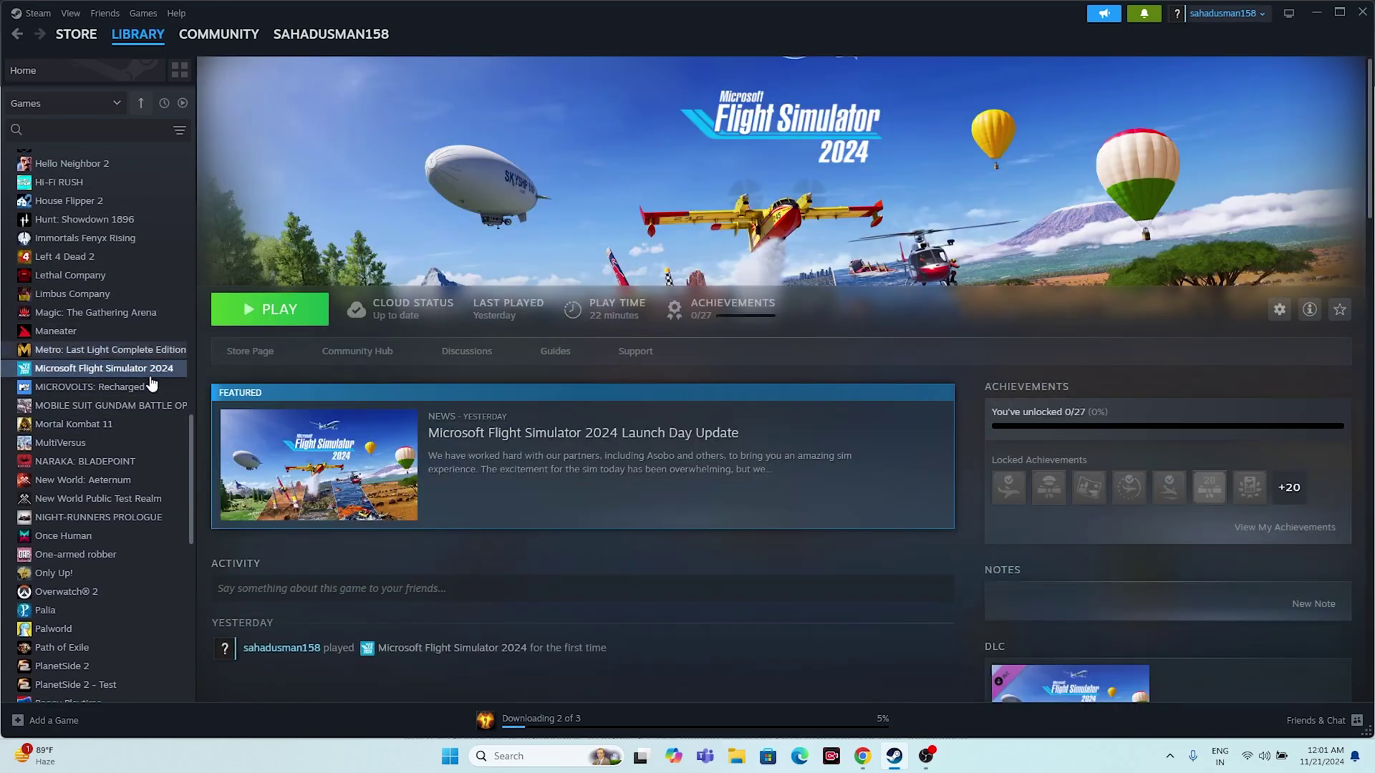
right_click(118, 376)
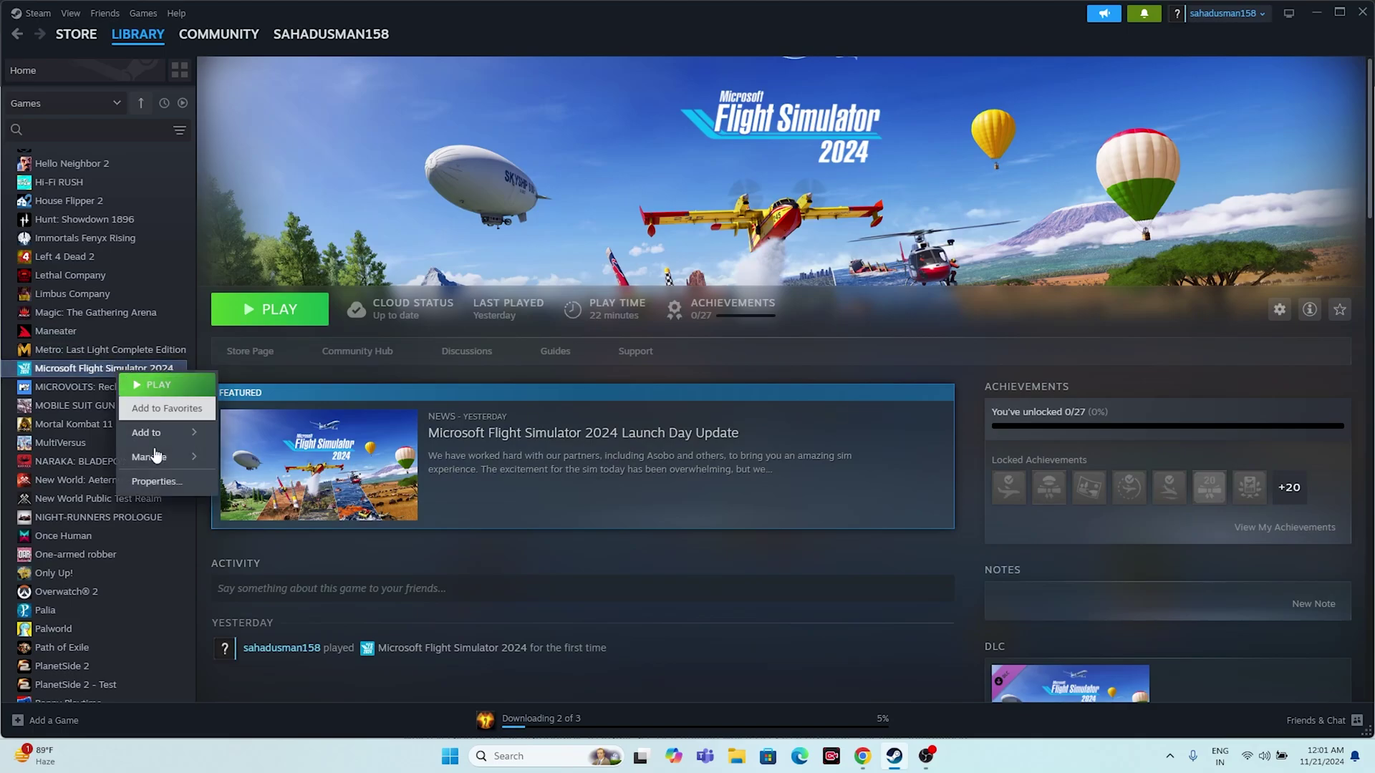
click(147, 483)
click(414, 315)
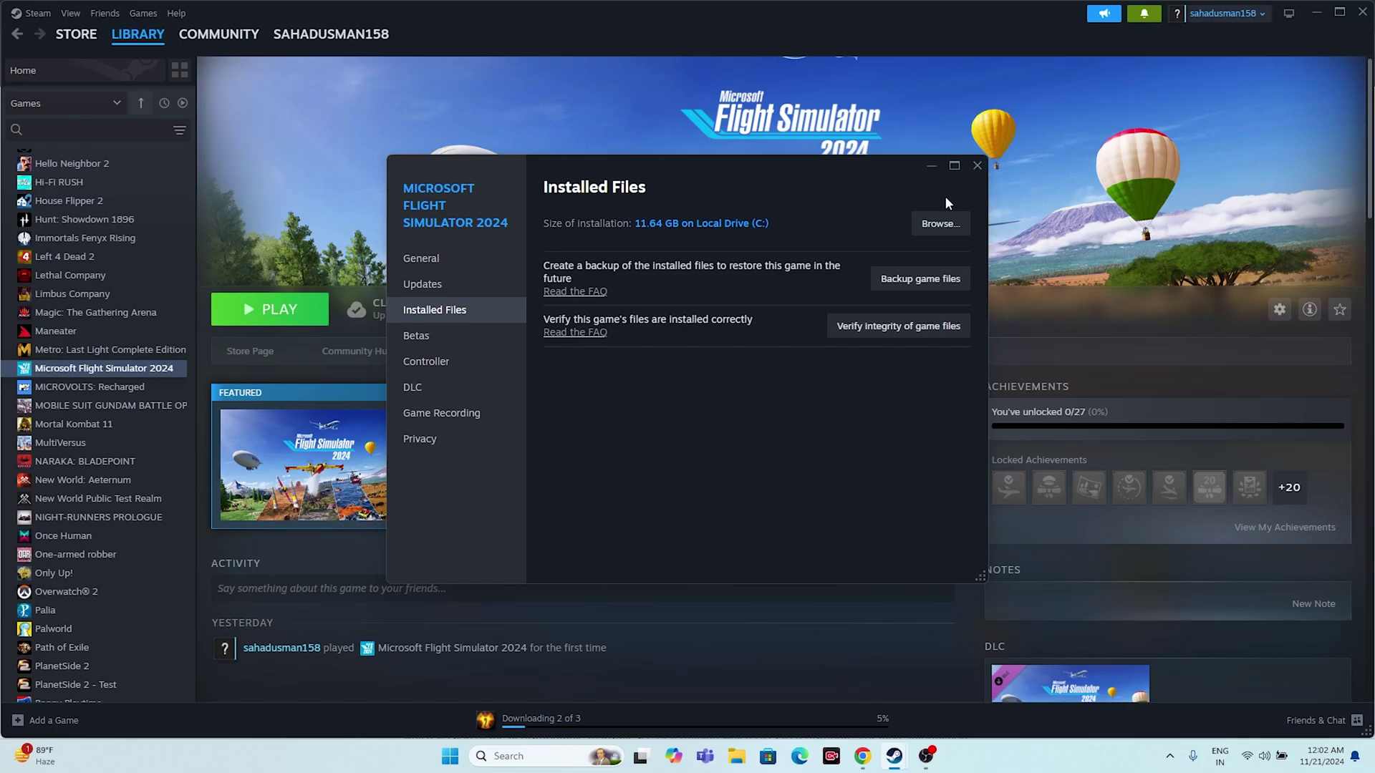
click(976, 165)
Return to the library page of S.T.A.L.K.E.R. 2: Heart of Chornobyl.
scroll(106, 350, down, 4)
scroll(106, 351, down, 2)
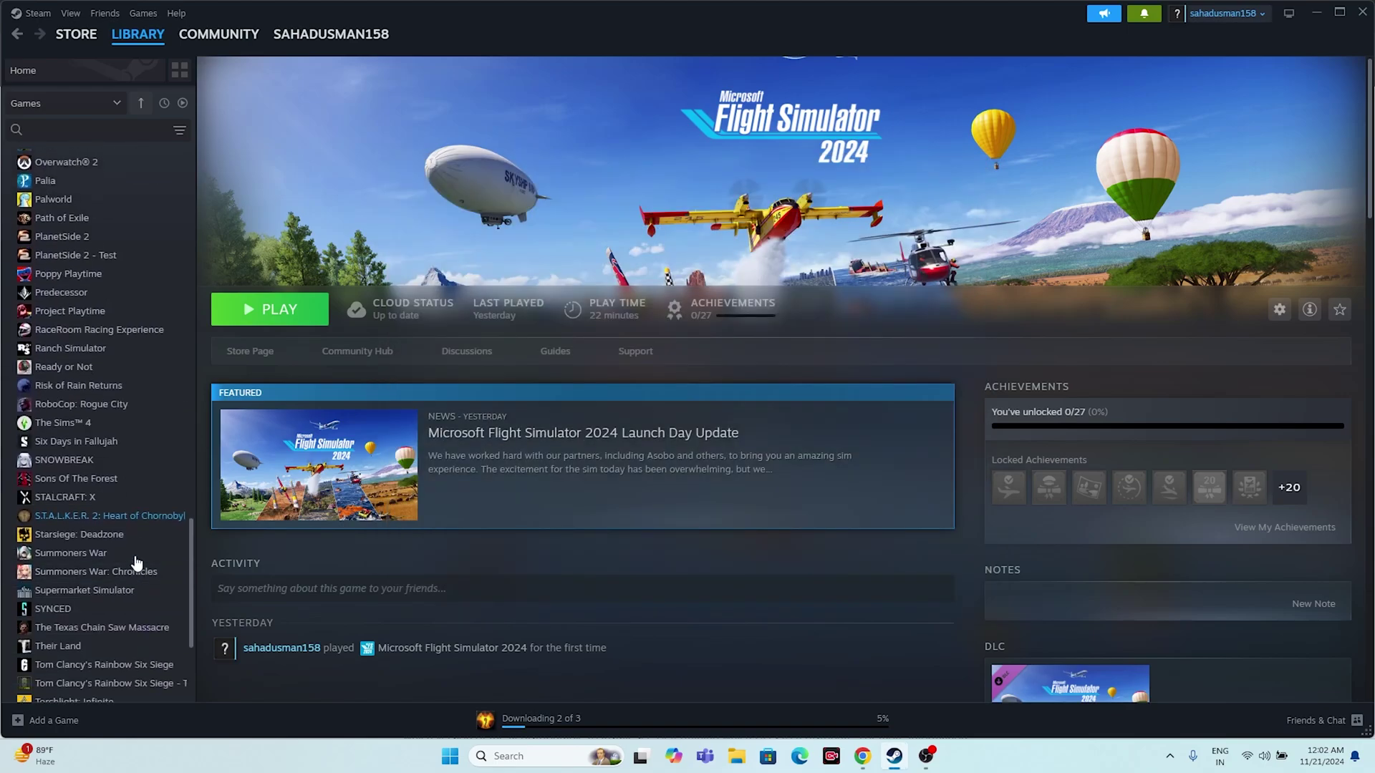
click(139, 516)
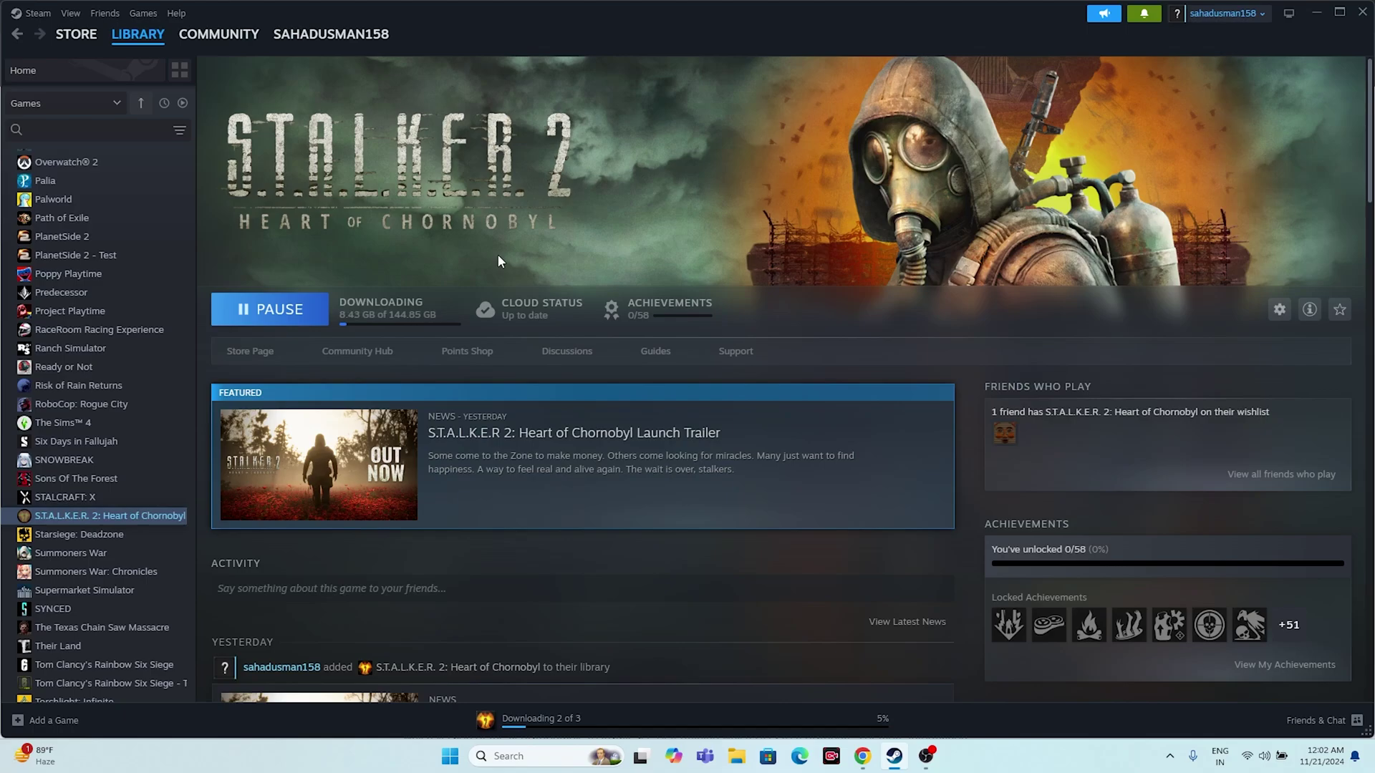
Switch to File Explorer, check the free space of Local Disk (C:) under This PC and close the window.
click(739, 753)
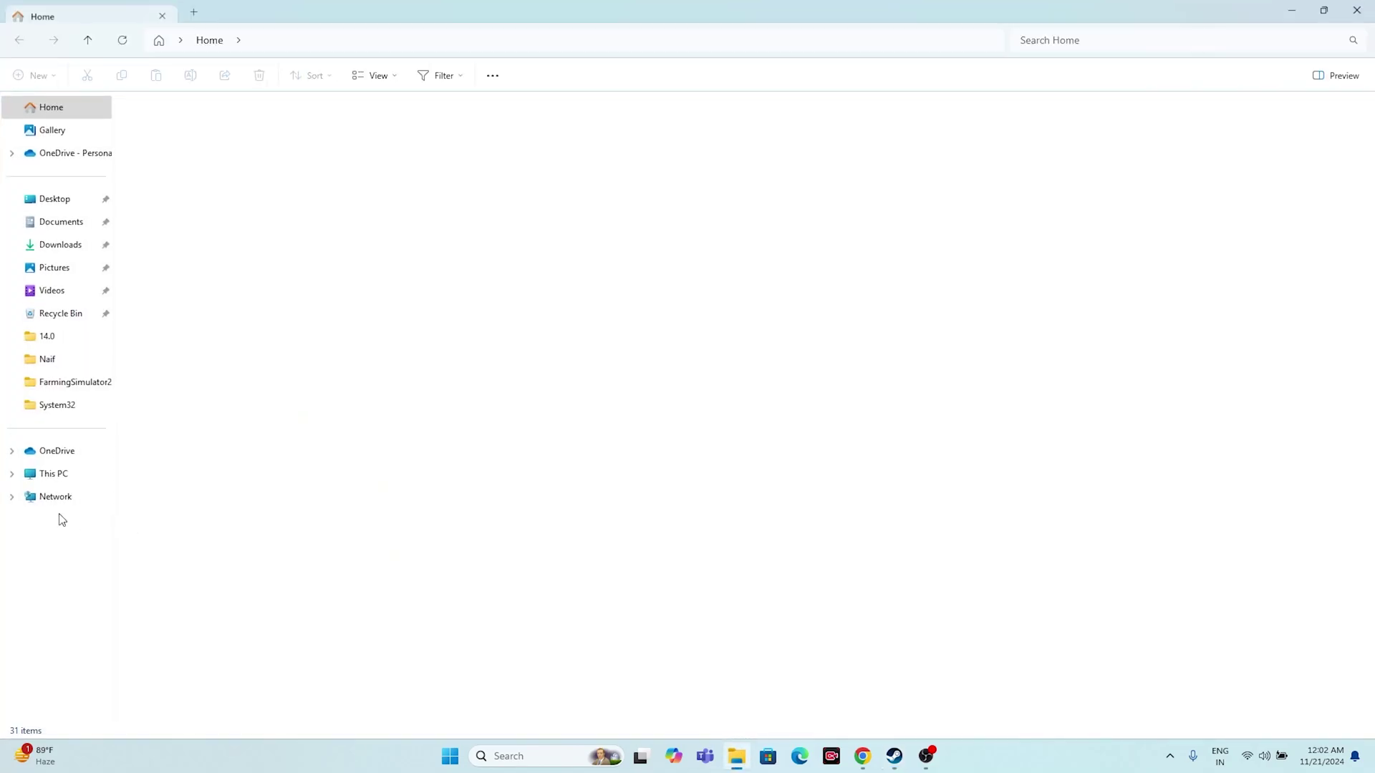
click(63, 476)
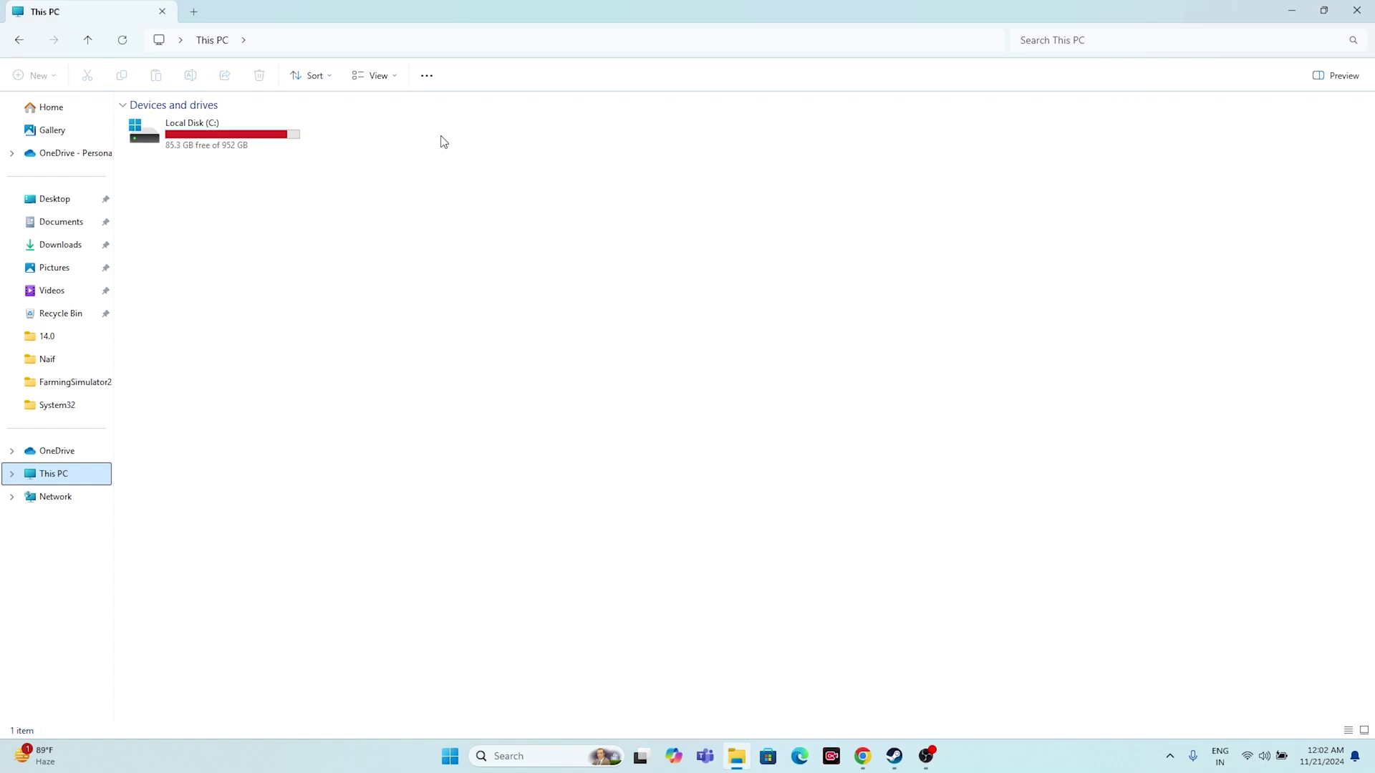
click(1357, 10)
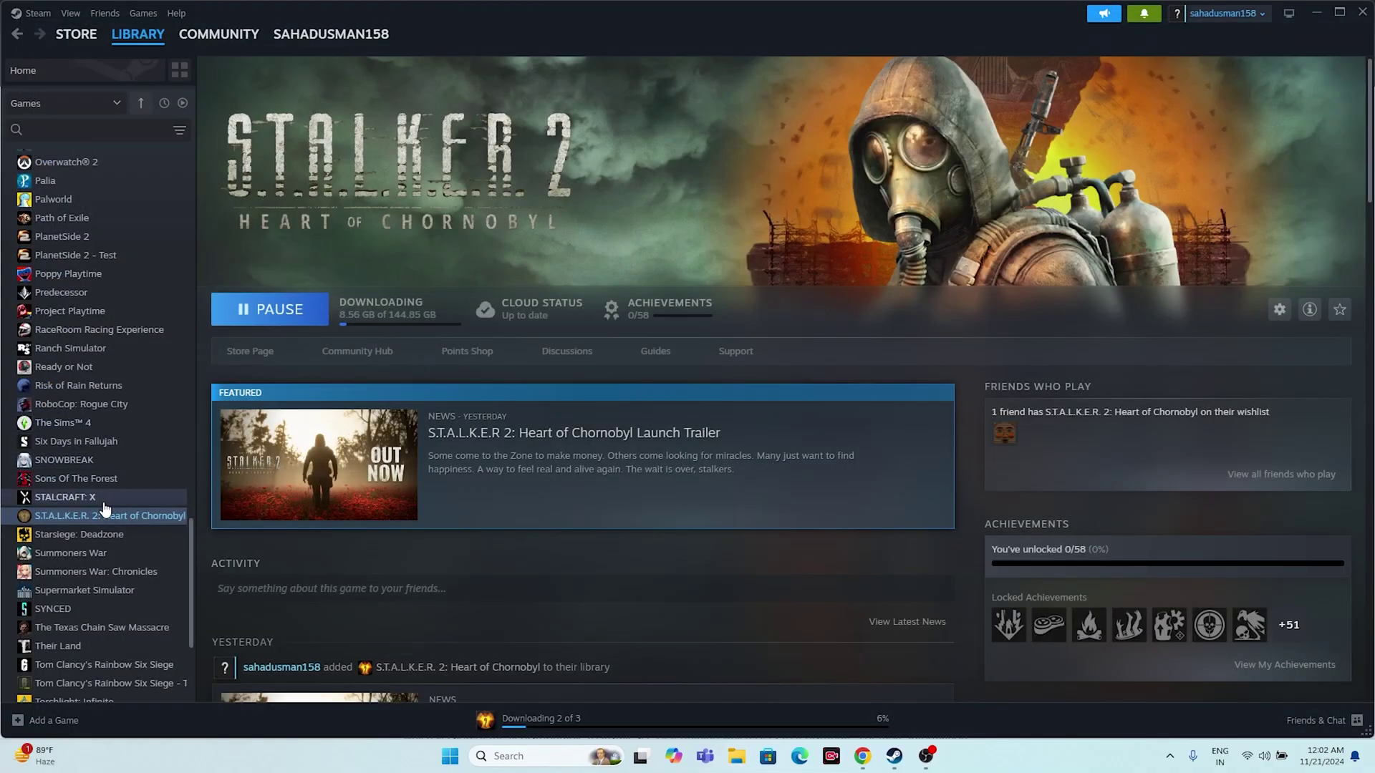
View the management options of S.T.A.L.K.E.R. 2, including Uninstall, and dismiss them without choosing any.
right_click(106, 515)
mouse_move(151, 596)
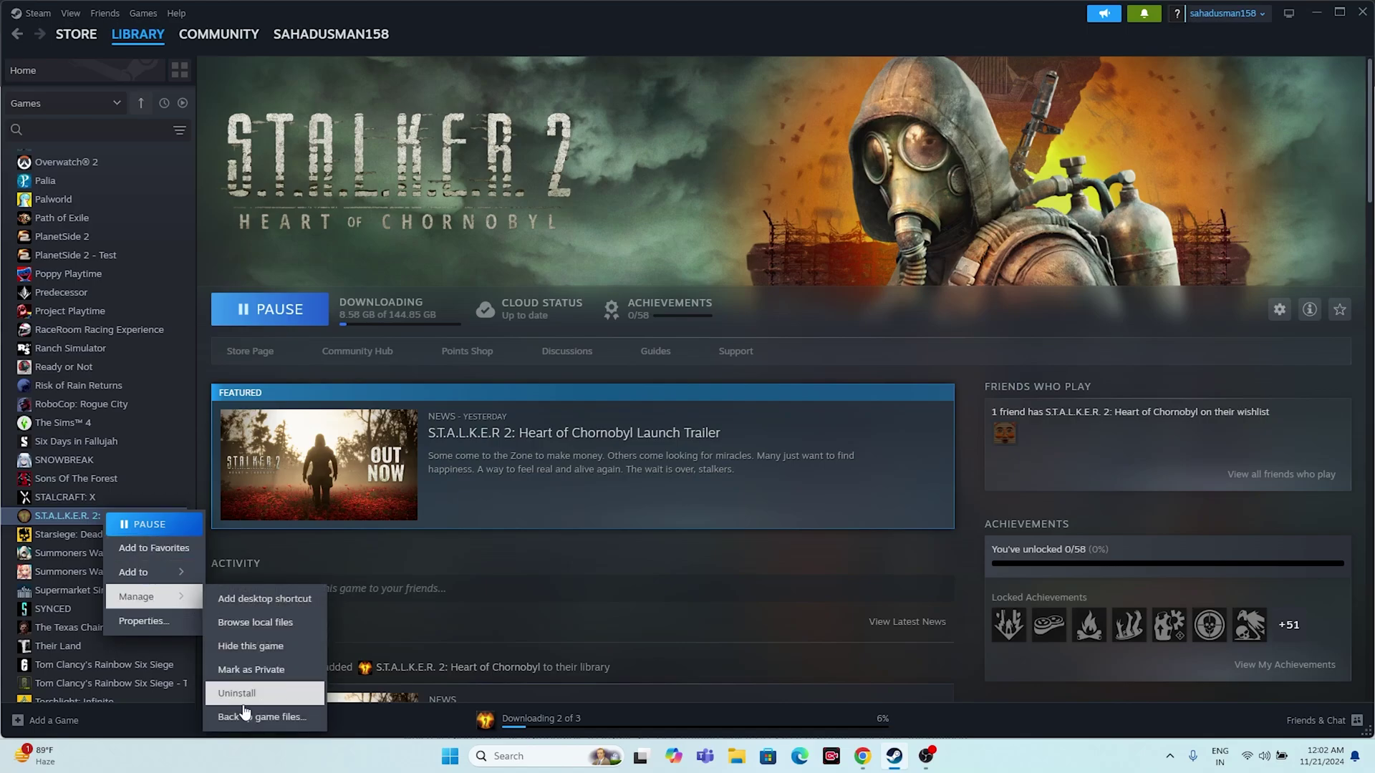
click(825, 561)
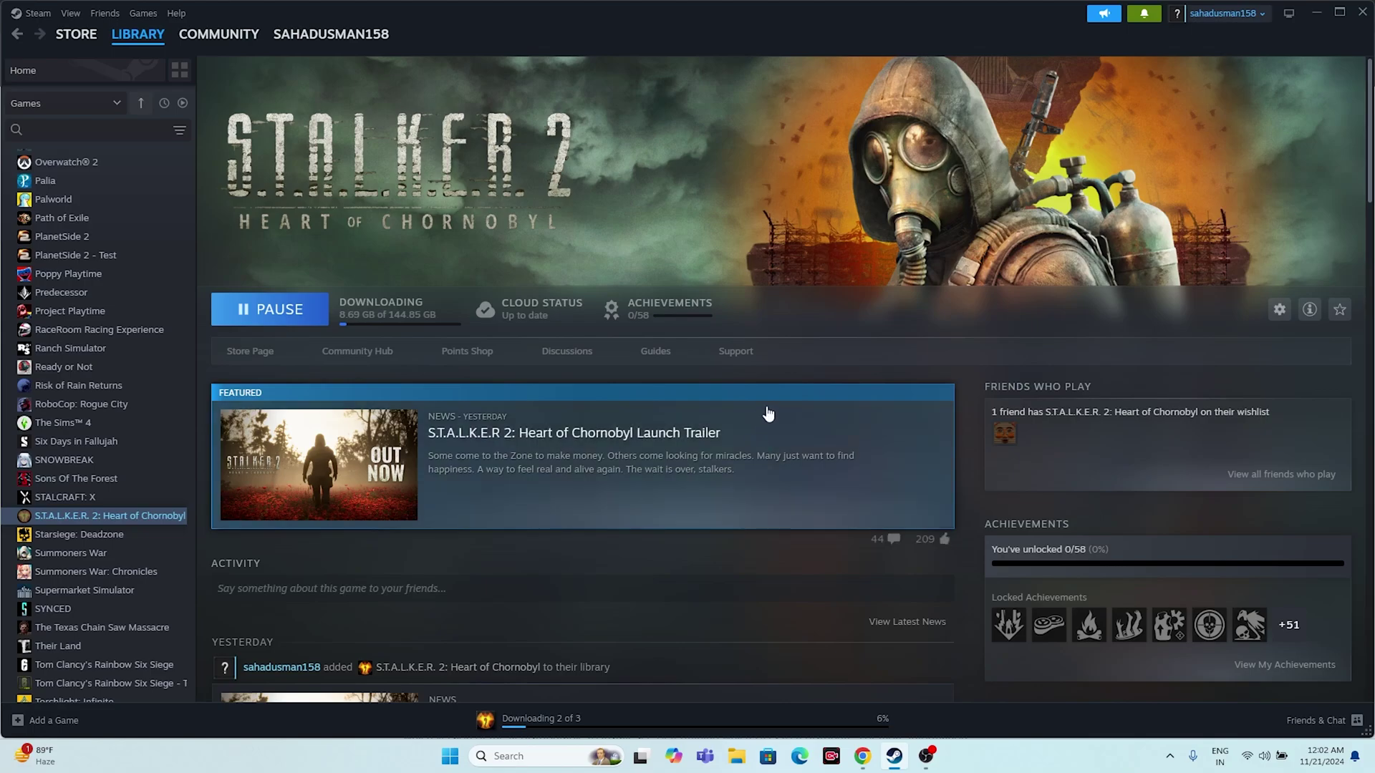
Switch to Chrome, view the YouTube Studio channel content page and minimize the browser to return to Steam.
click(863, 761)
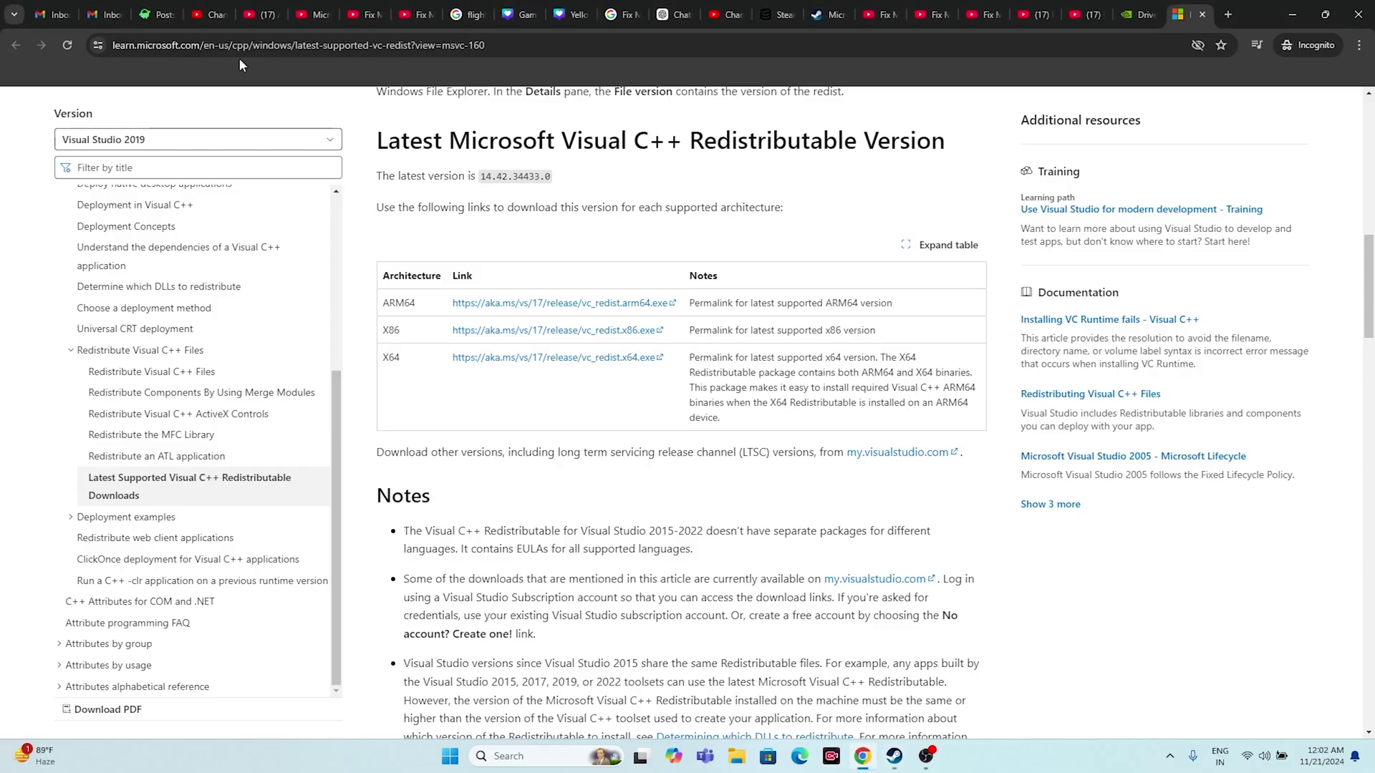
click(212, 14)
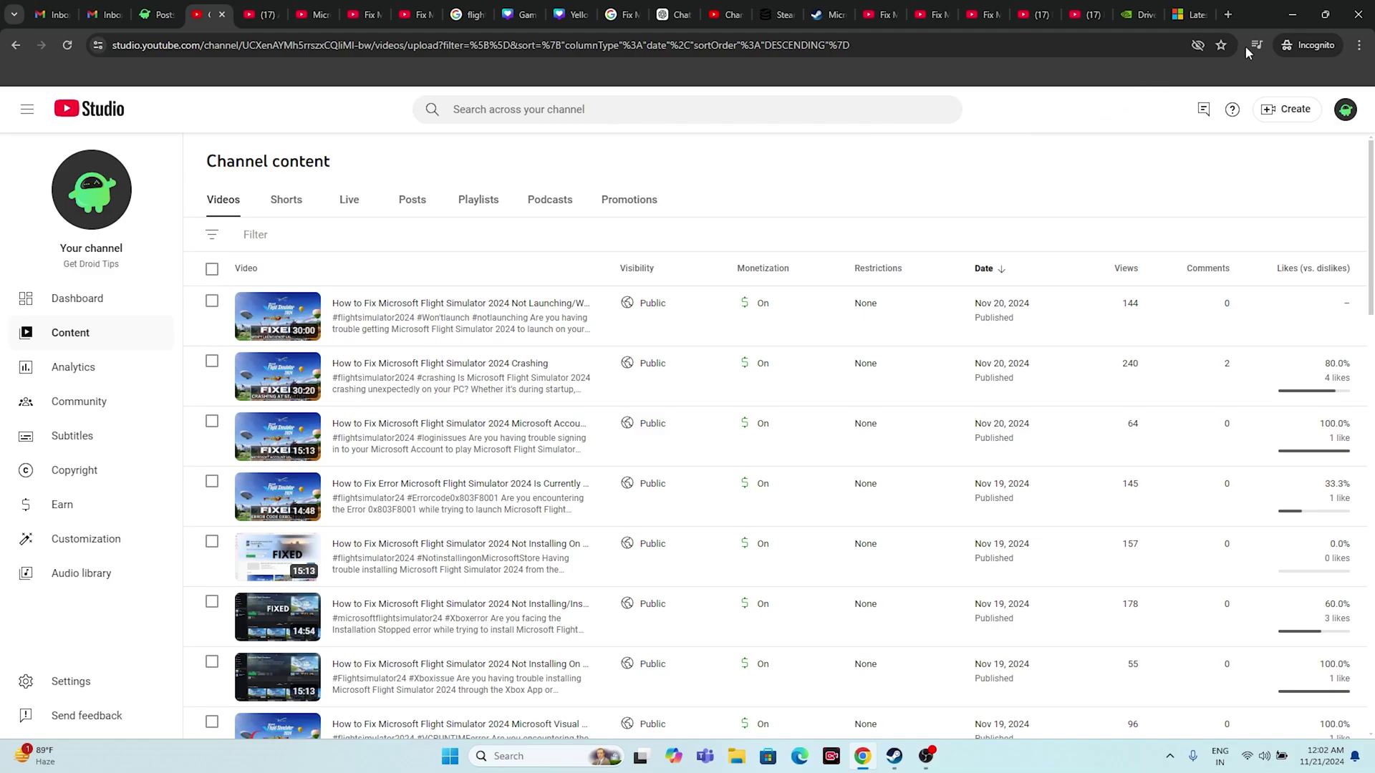
click(1292, 14)
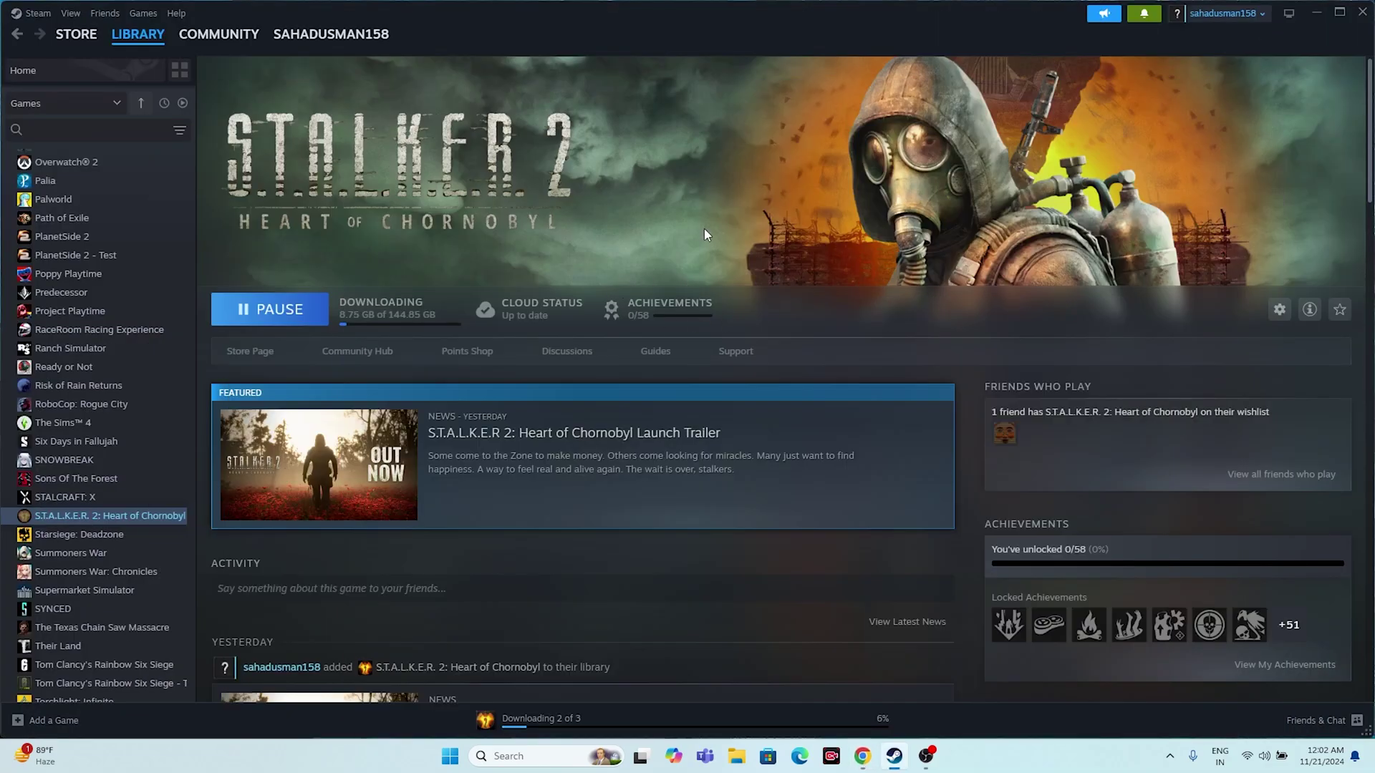